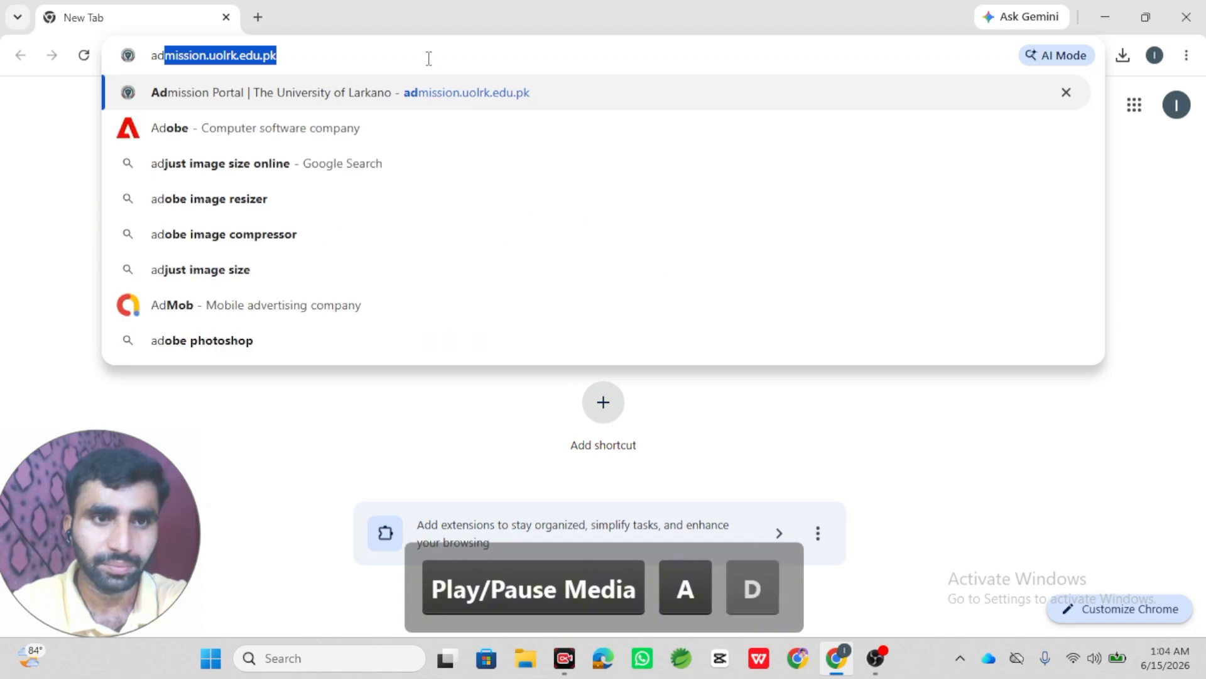
# - Load the admission portal at admission.uolrk.edu.pk in Chrome, correcting the address typo
pyautogui.write('io')
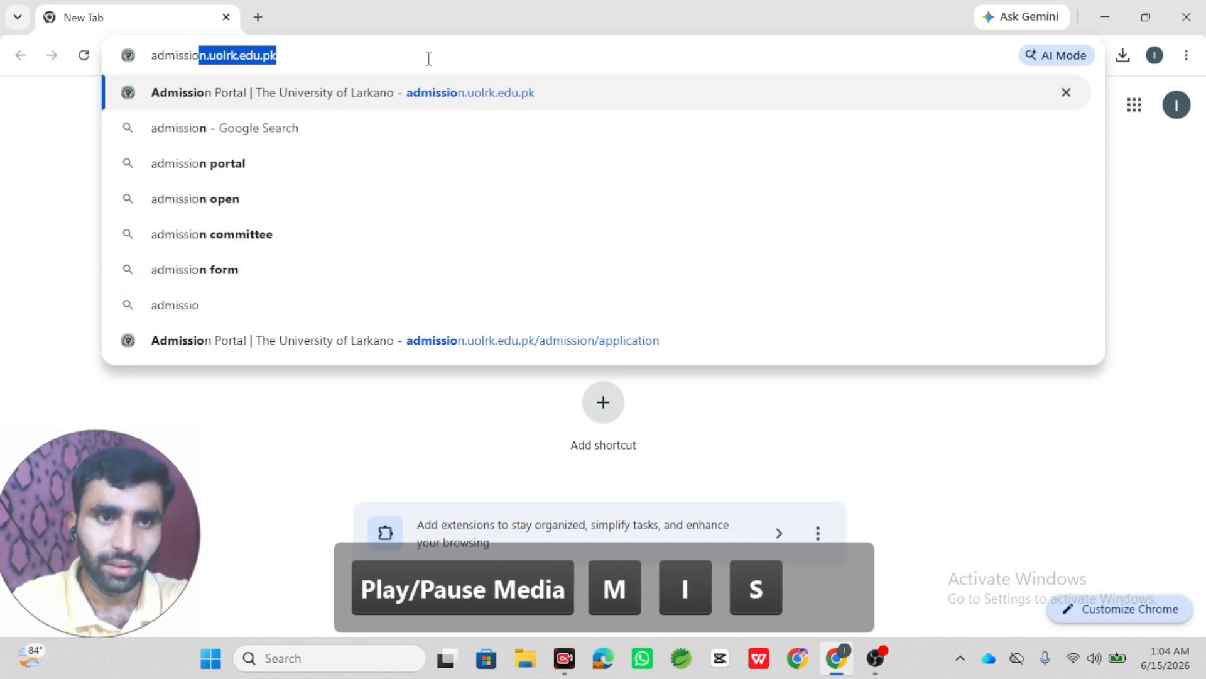
pyautogui.write('n.uol')
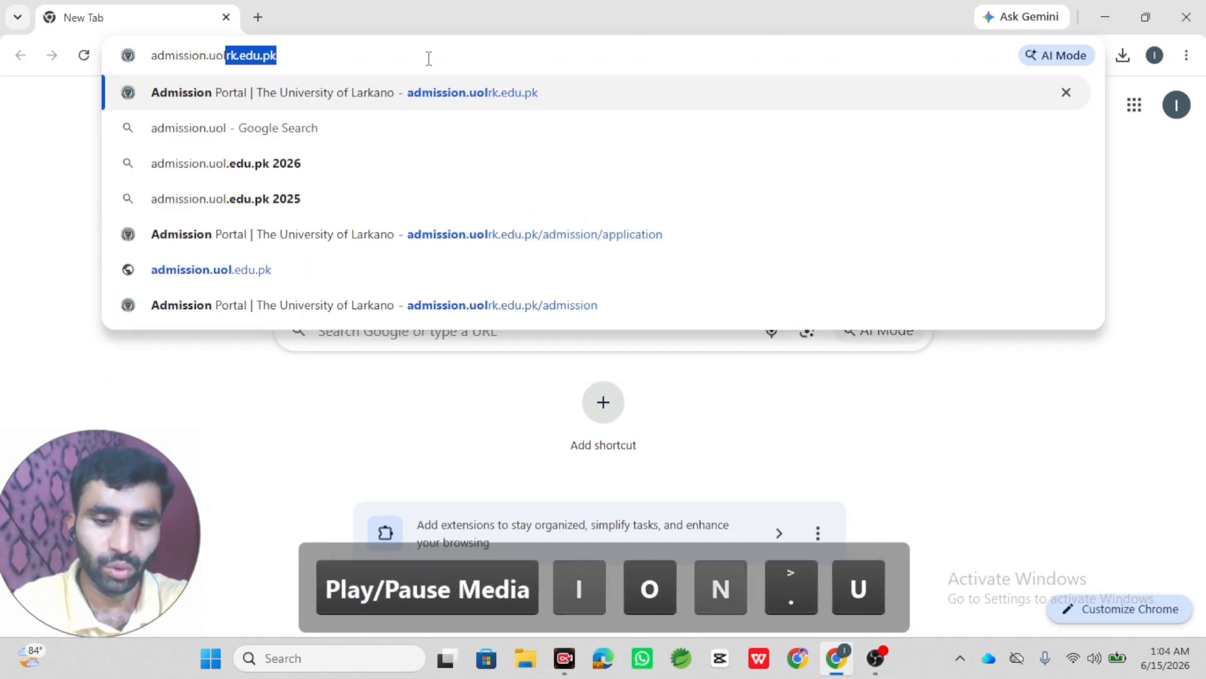
pyautogui.write('rk.edi')
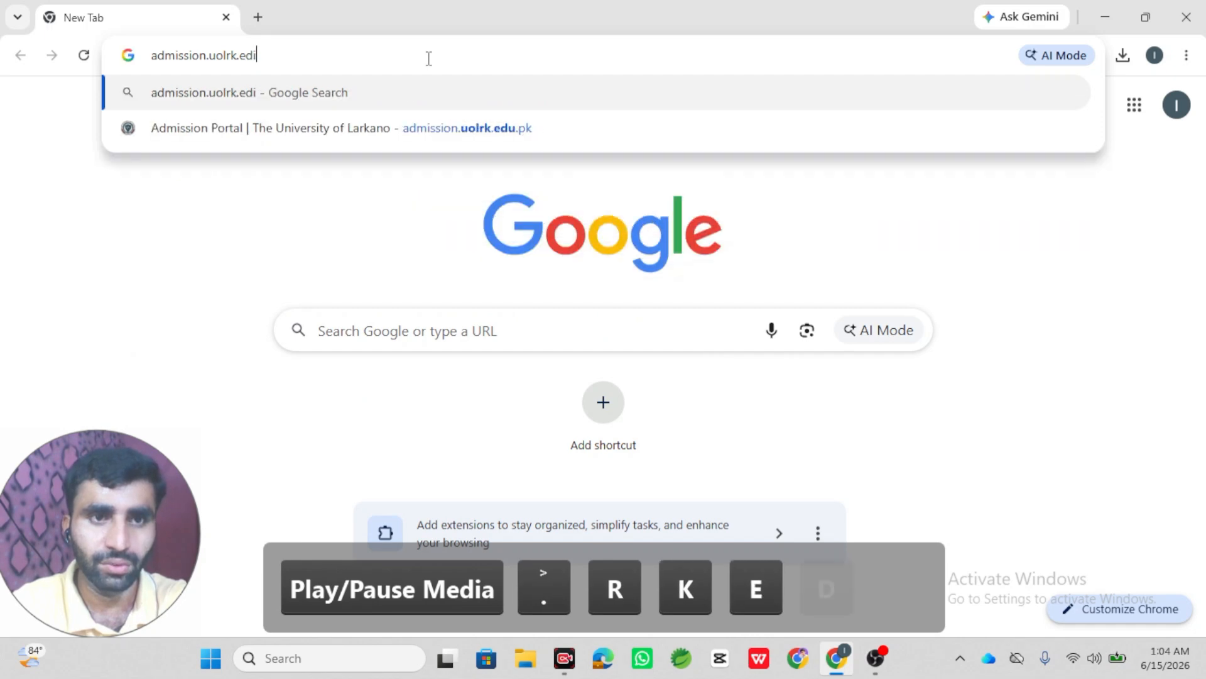
pyautogui.press('BackSpace')
pyautogui.write('u.pk')
pyautogui.press('Return')
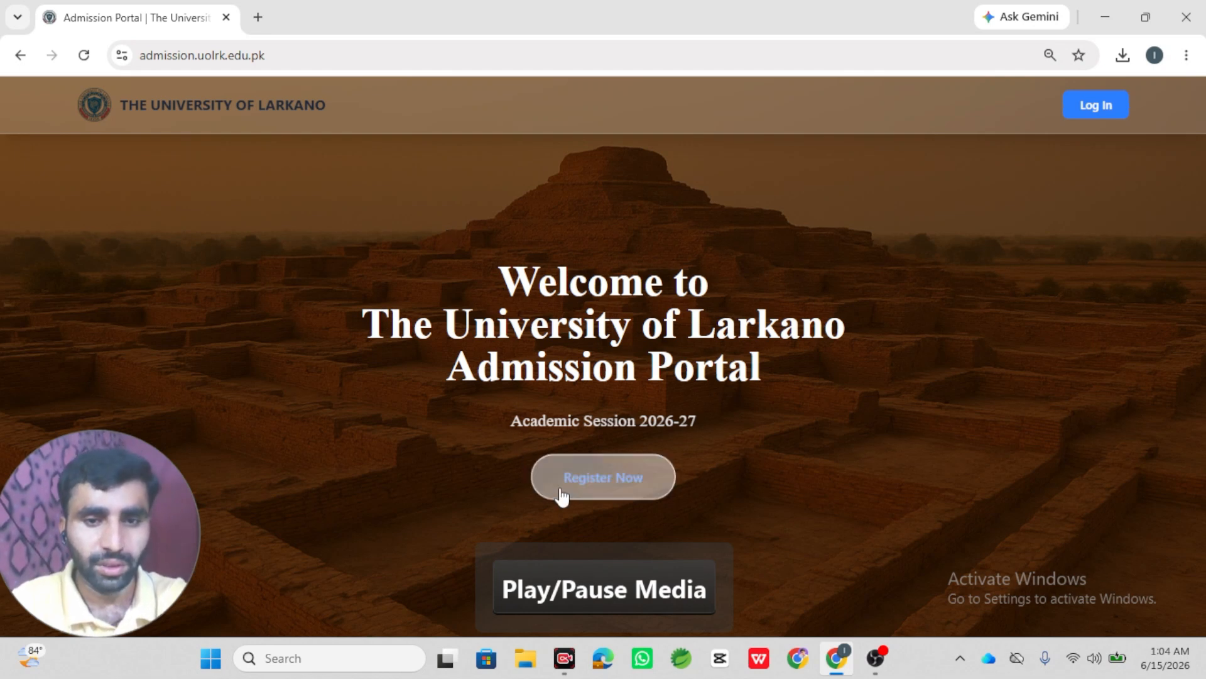
# - Open the registration form and enter the applicant's full name, father's name, e-mail and CNIC number
pyautogui.click(656, 485)
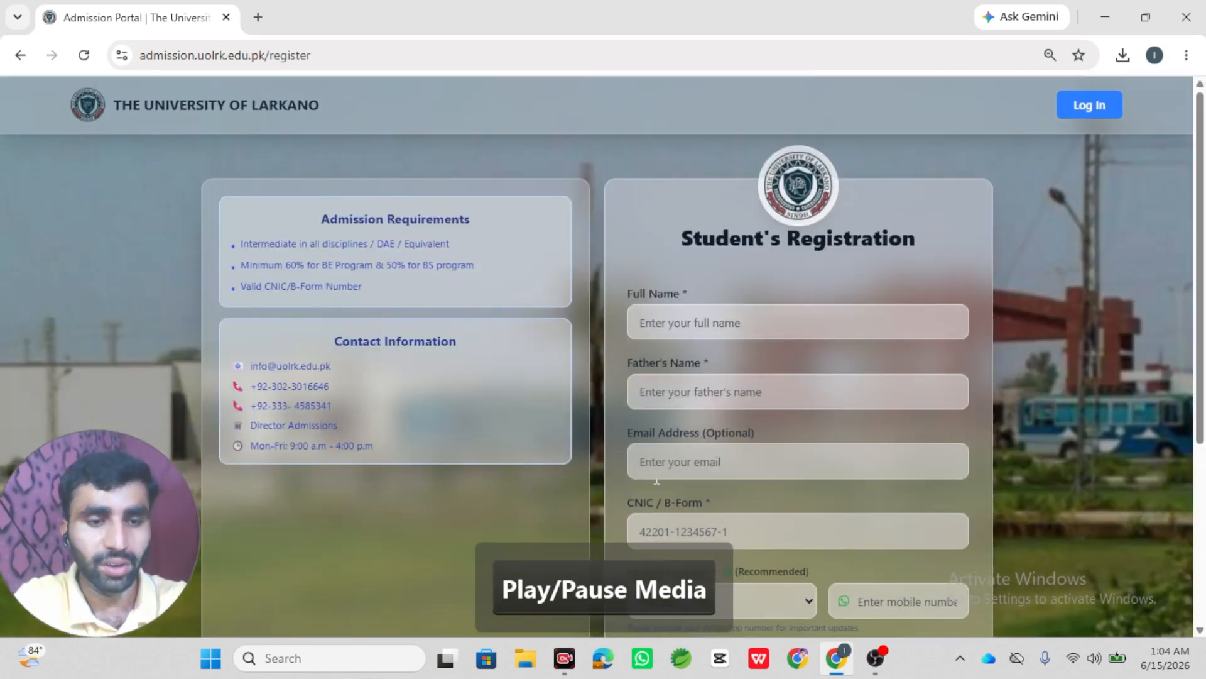
pyautogui.click(733, 322)
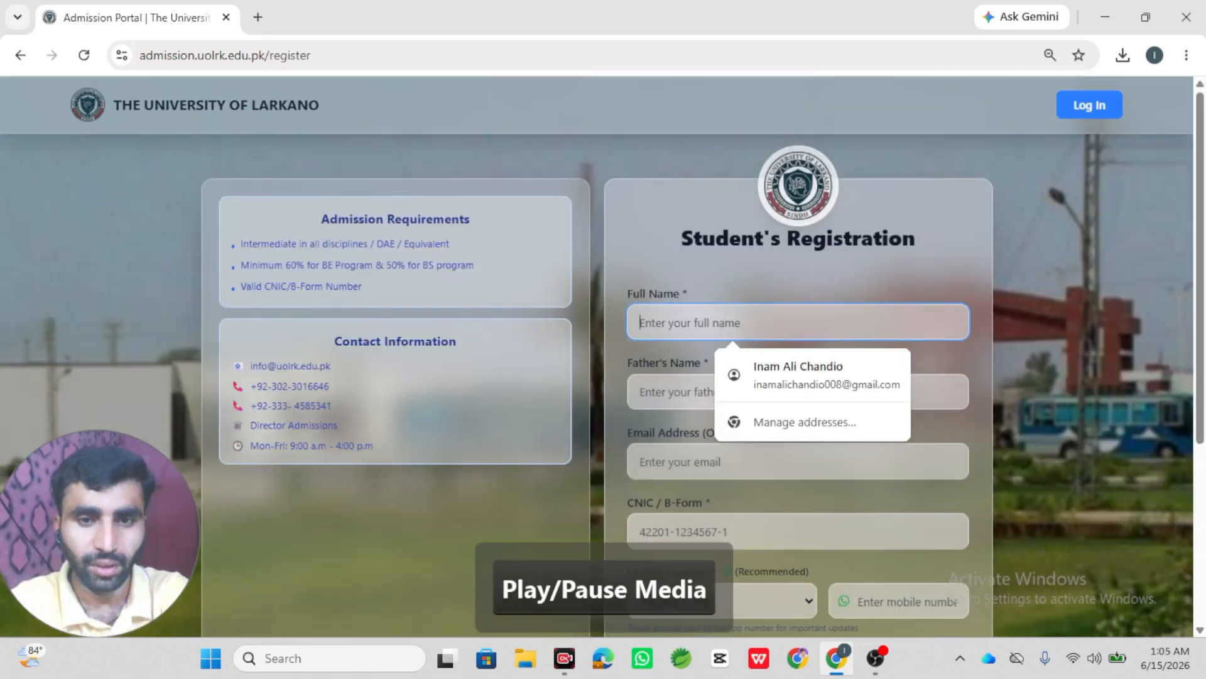
pyautogui.write('has')
pyautogui.press('BackSpace')
pyautogui.press('BackSpace')
pyautogui.press('BackSpace')
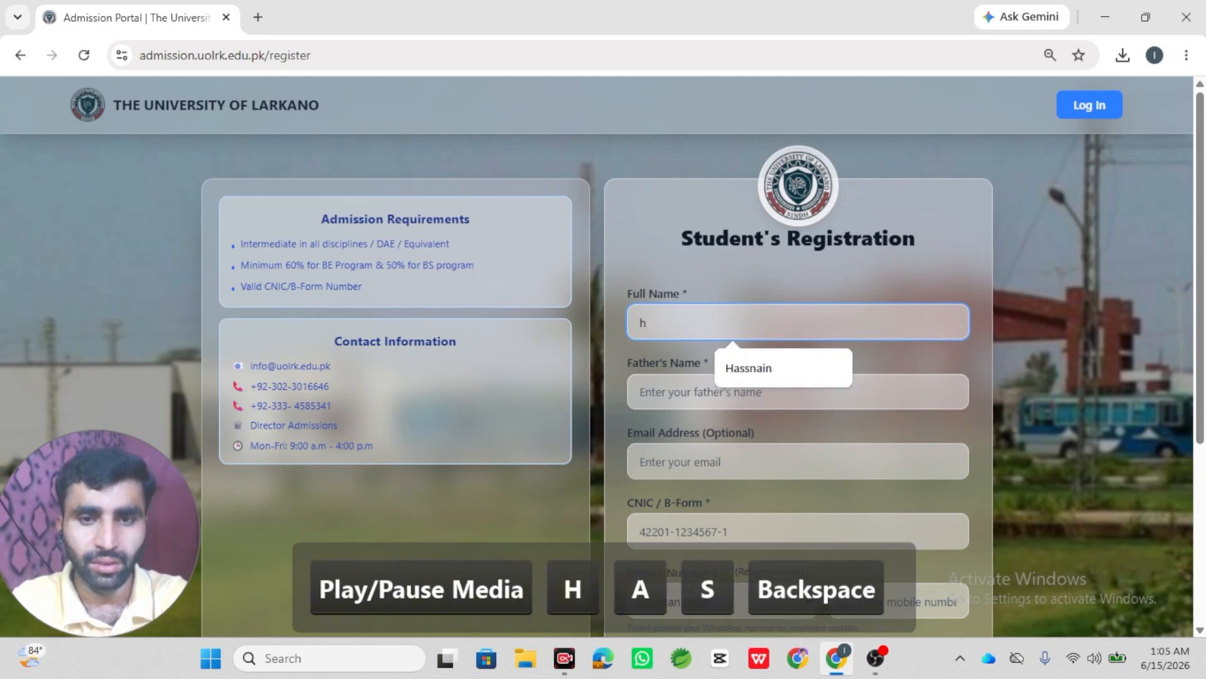
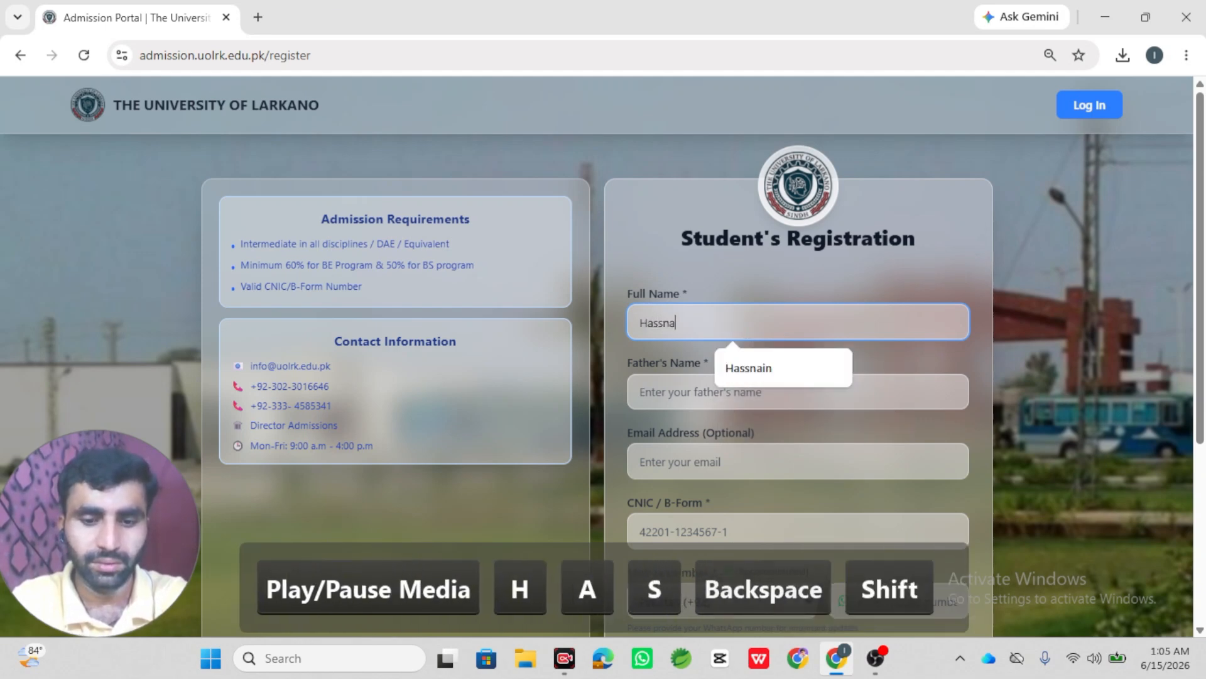
pyautogui.press('Tab')
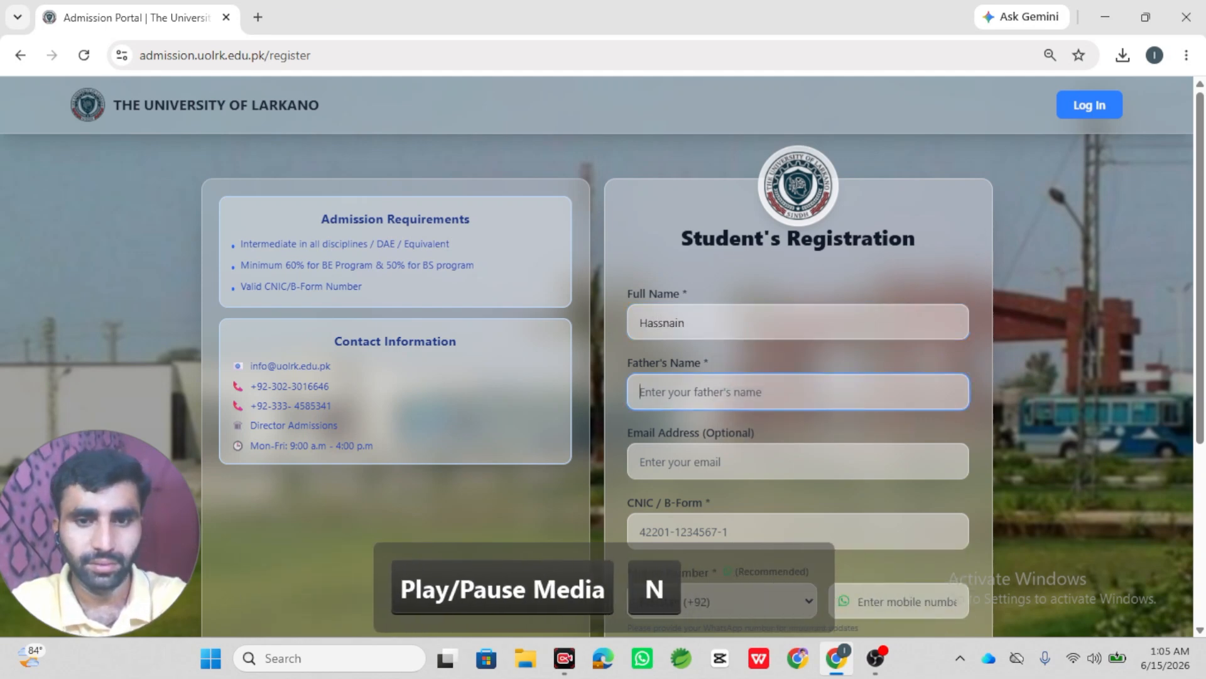
pyautogui.write('Ali')
pyautogui.press('Tab')
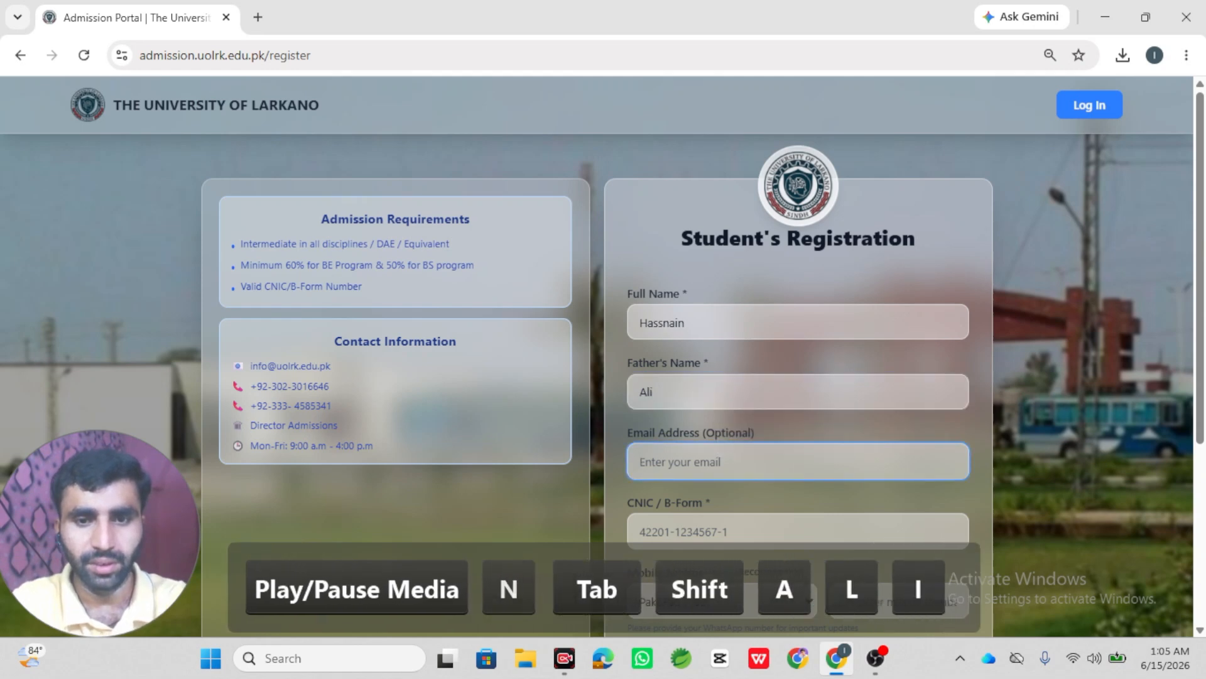
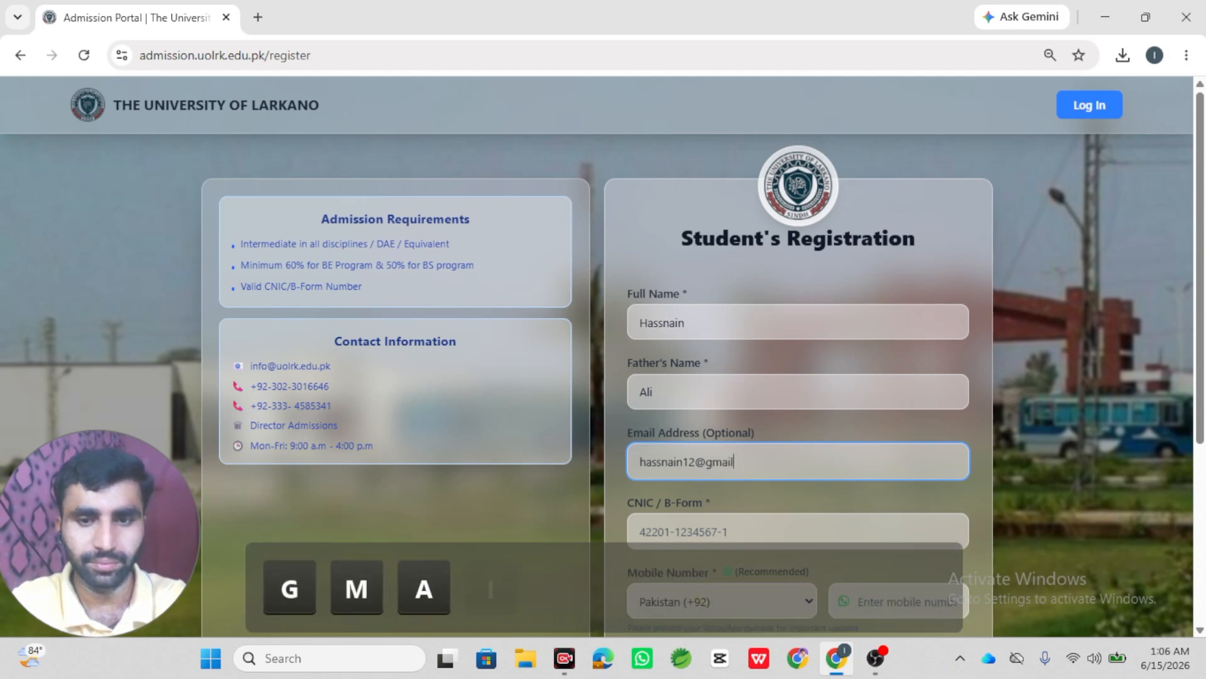
pyautogui.press('Tab')
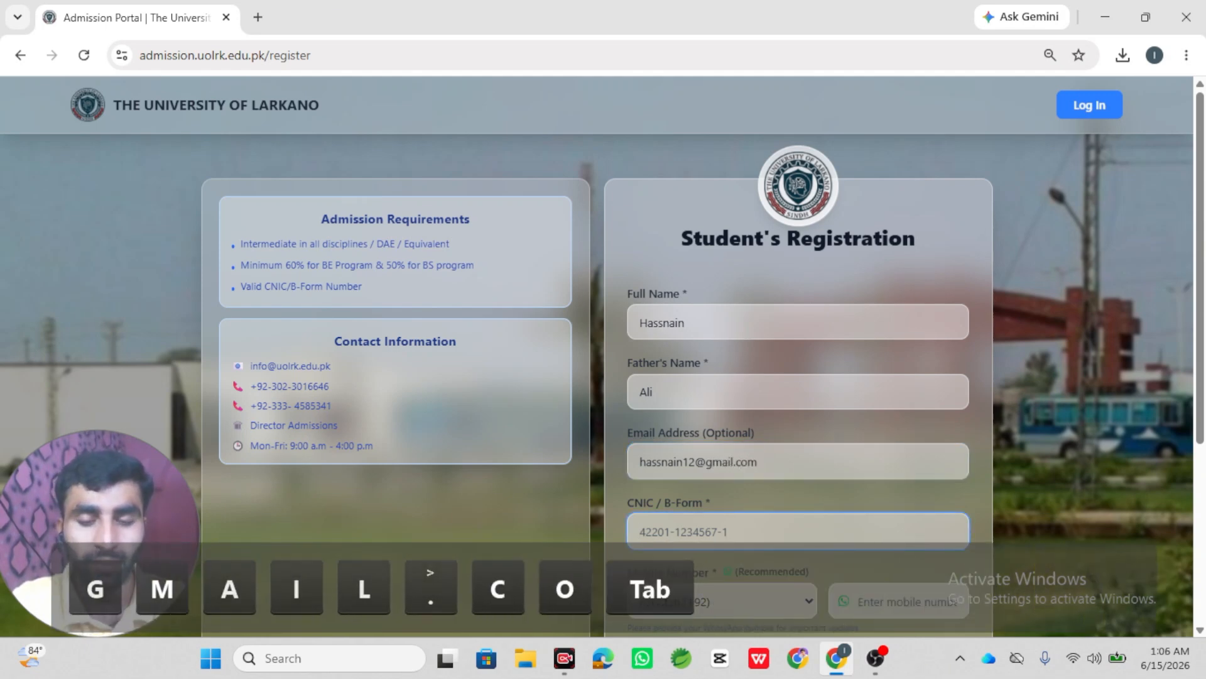
pyautogui.write('4')
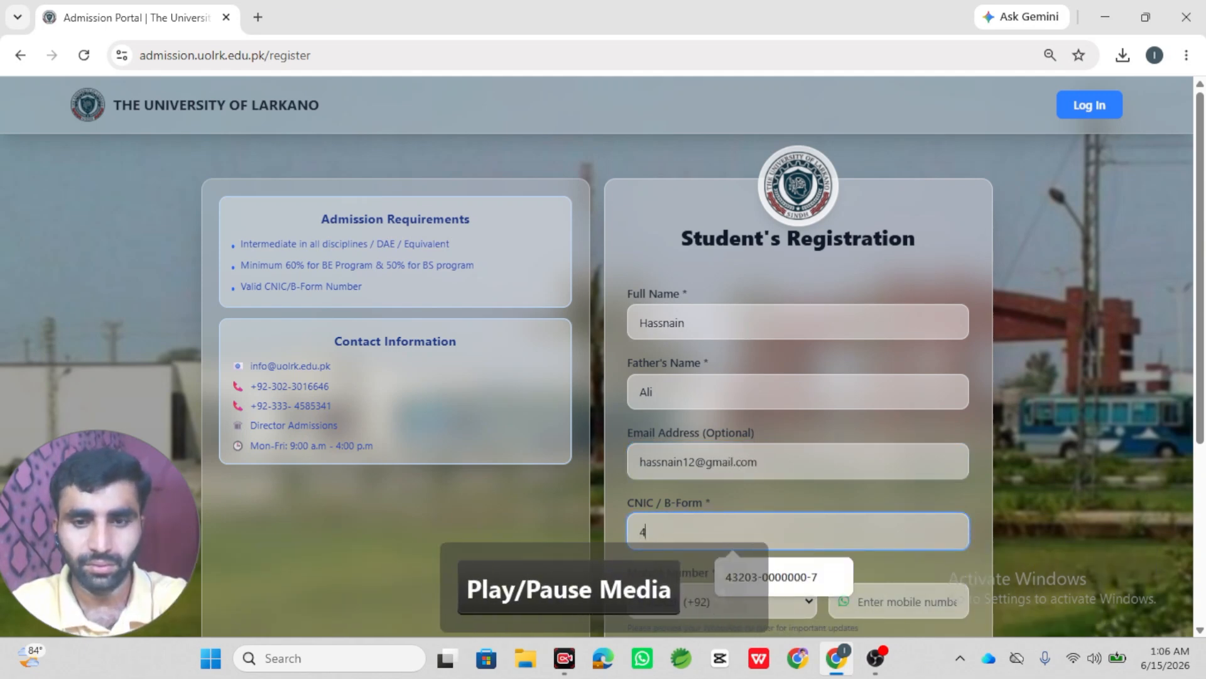
pyautogui.press('Down')
pyautogui.press('Return')
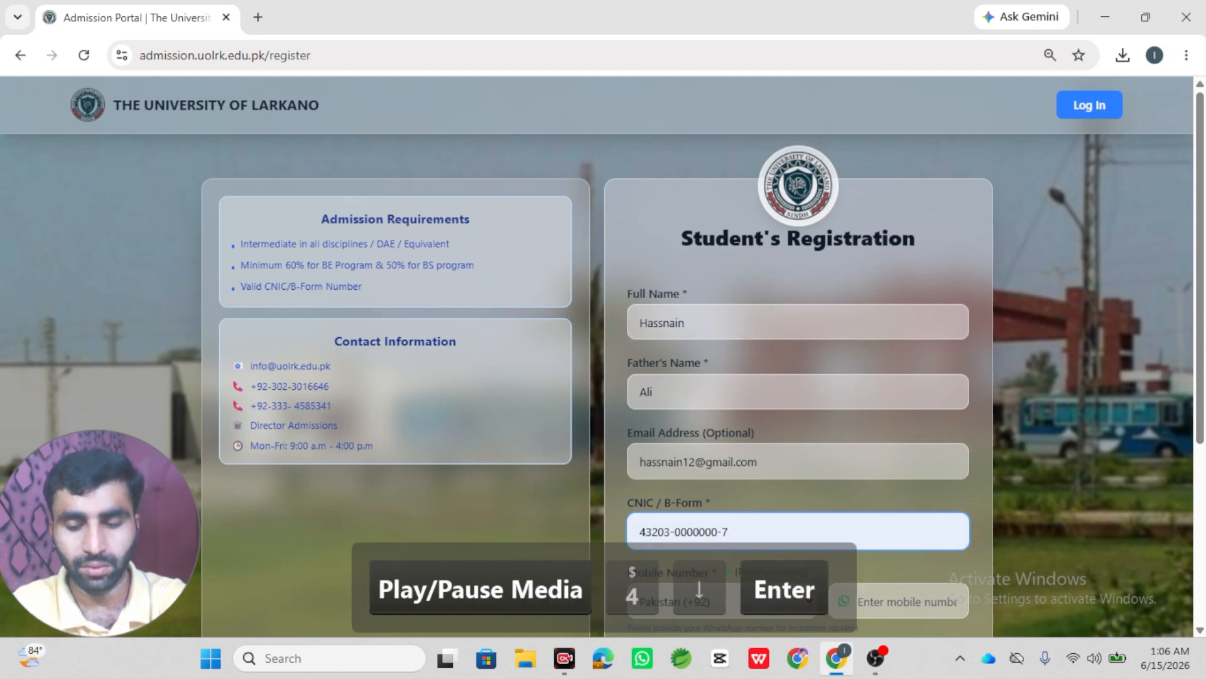
pyautogui.press('BackSpace')
pyautogui.write('8')
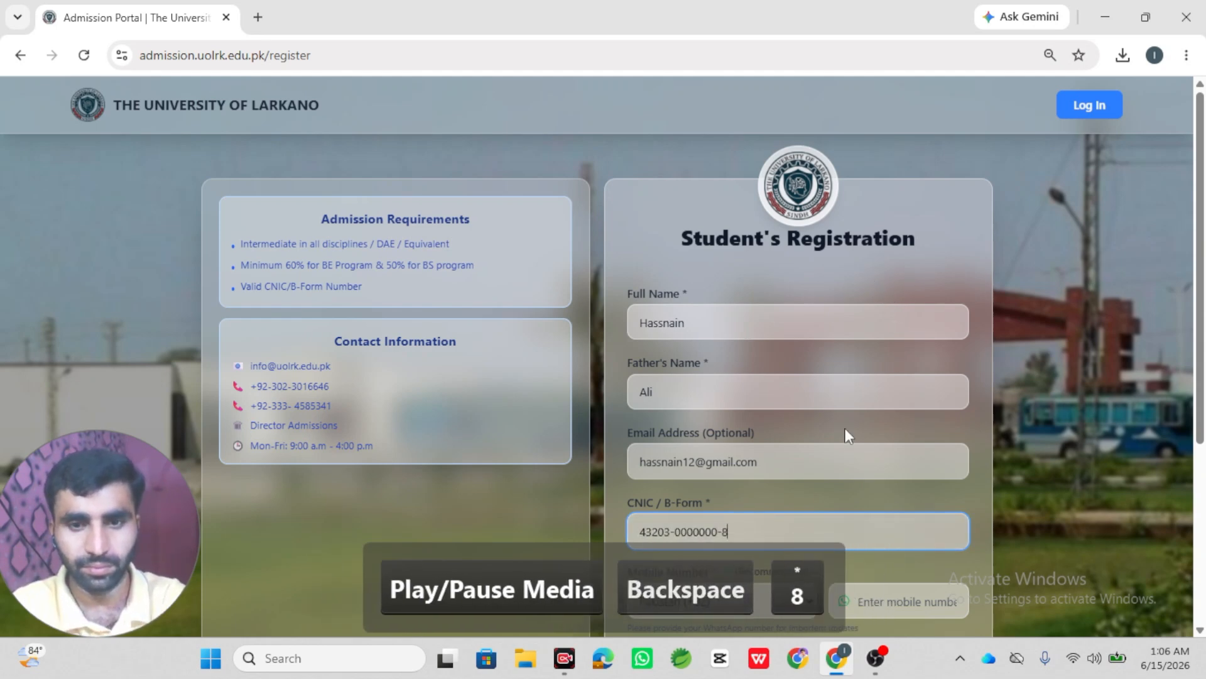
# - Enter the mobile number, the account password and its confirmation, then submit the registration
pyautogui.scroll(-4, 846, 428)
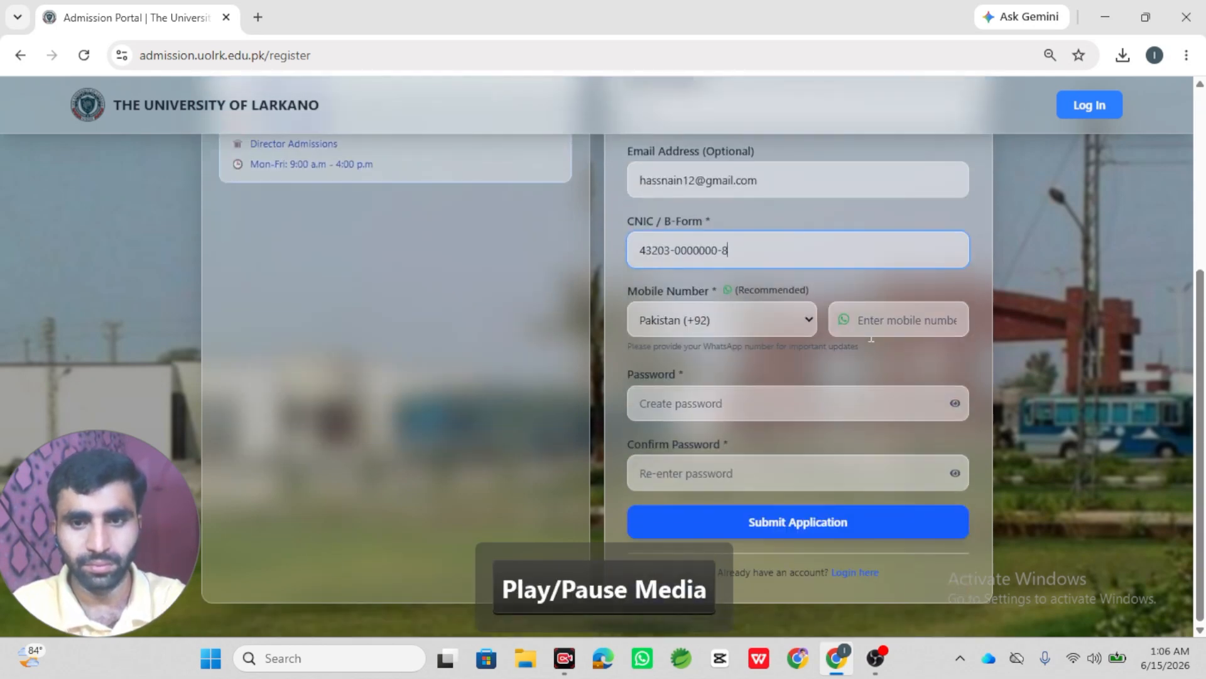
pyautogui.click(873, 324)
pyautogui.write('0399999')
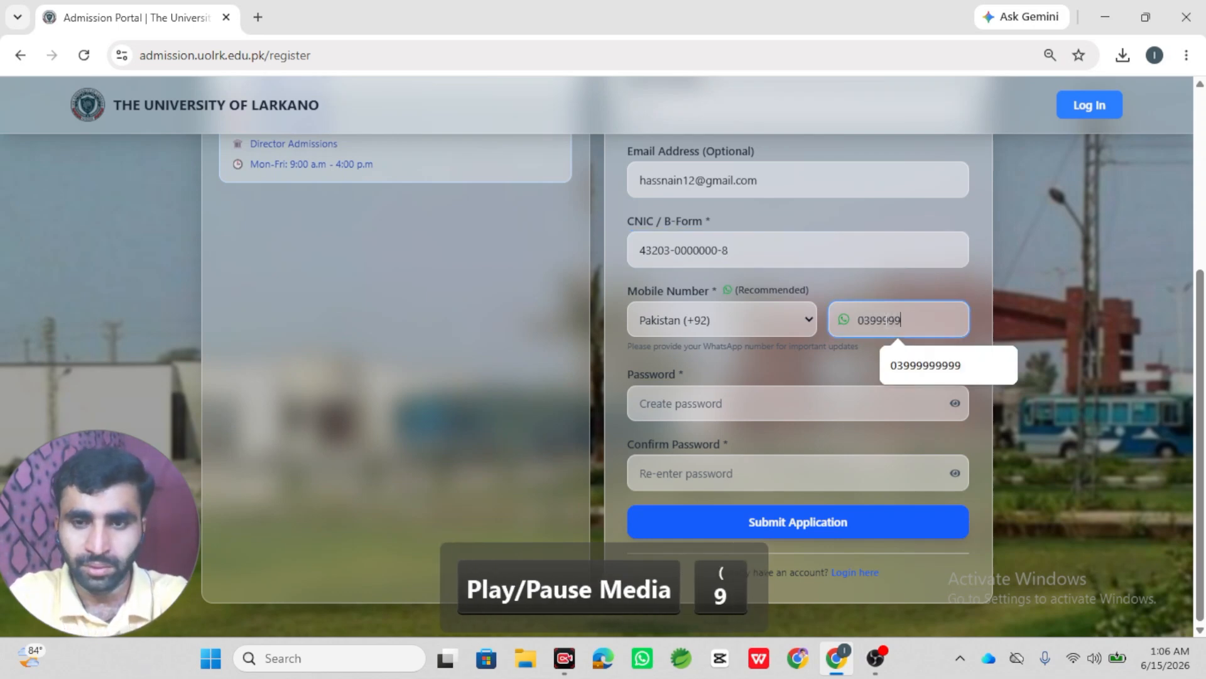
pyautogui.write('9999')
pyautogui.press('Tab')
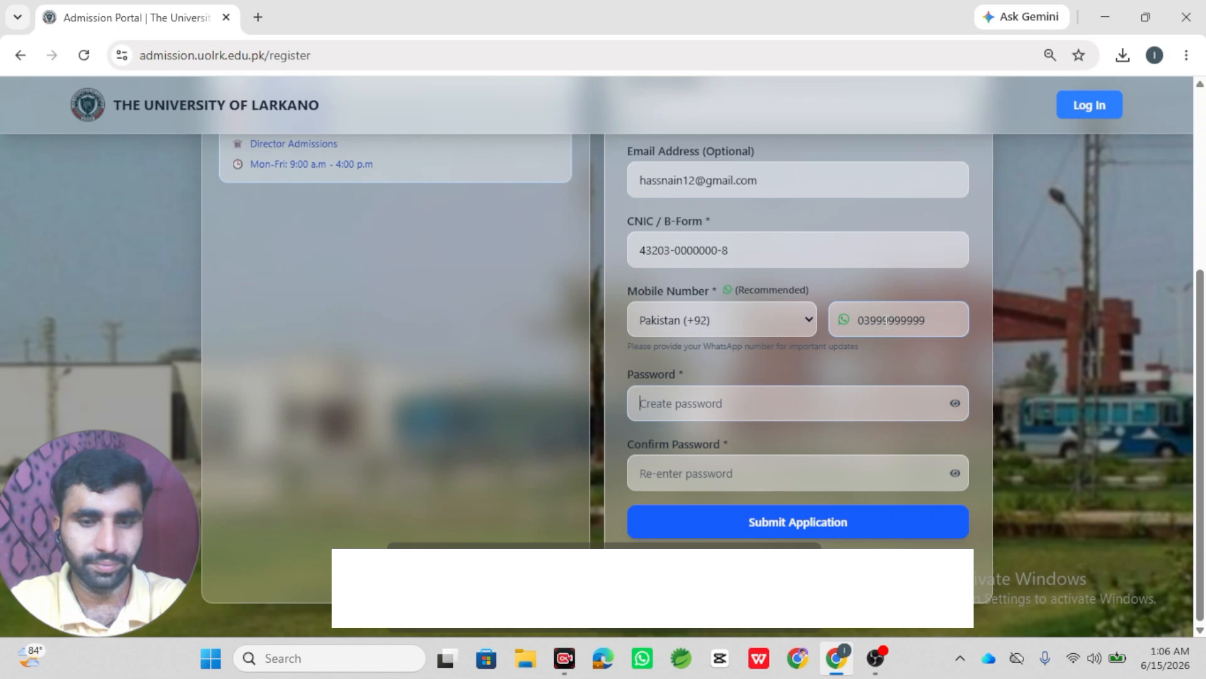
pyautogui.write('•••••••')
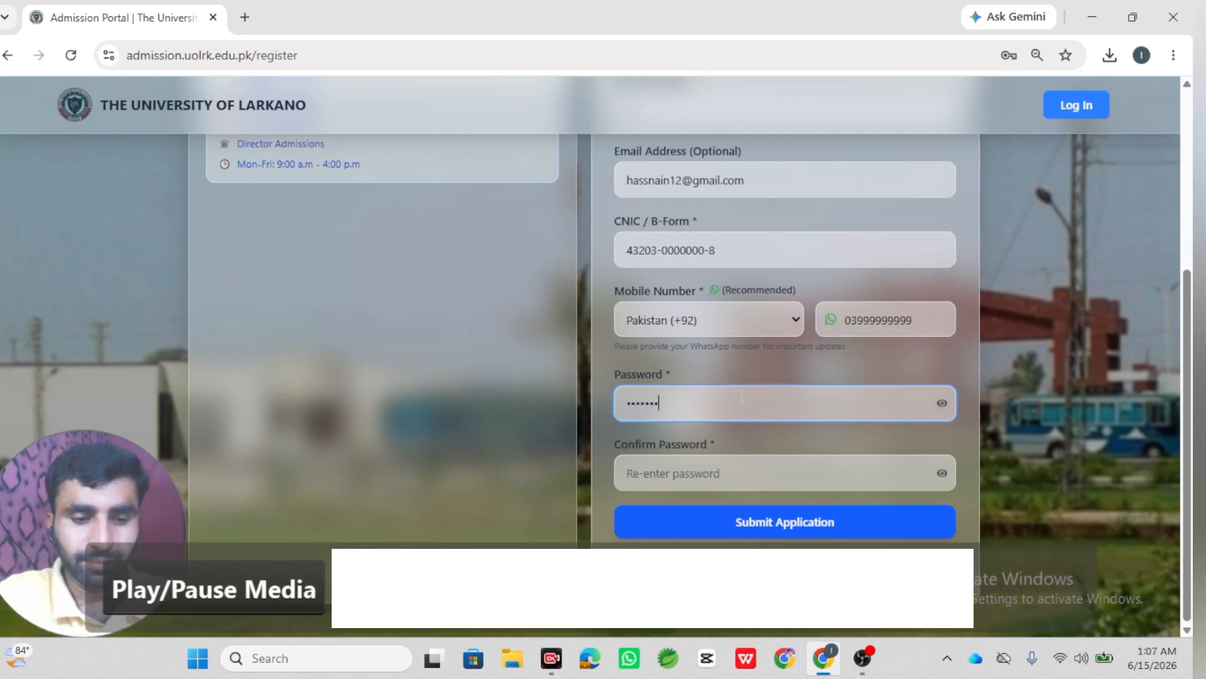
pyautogui.write('••')
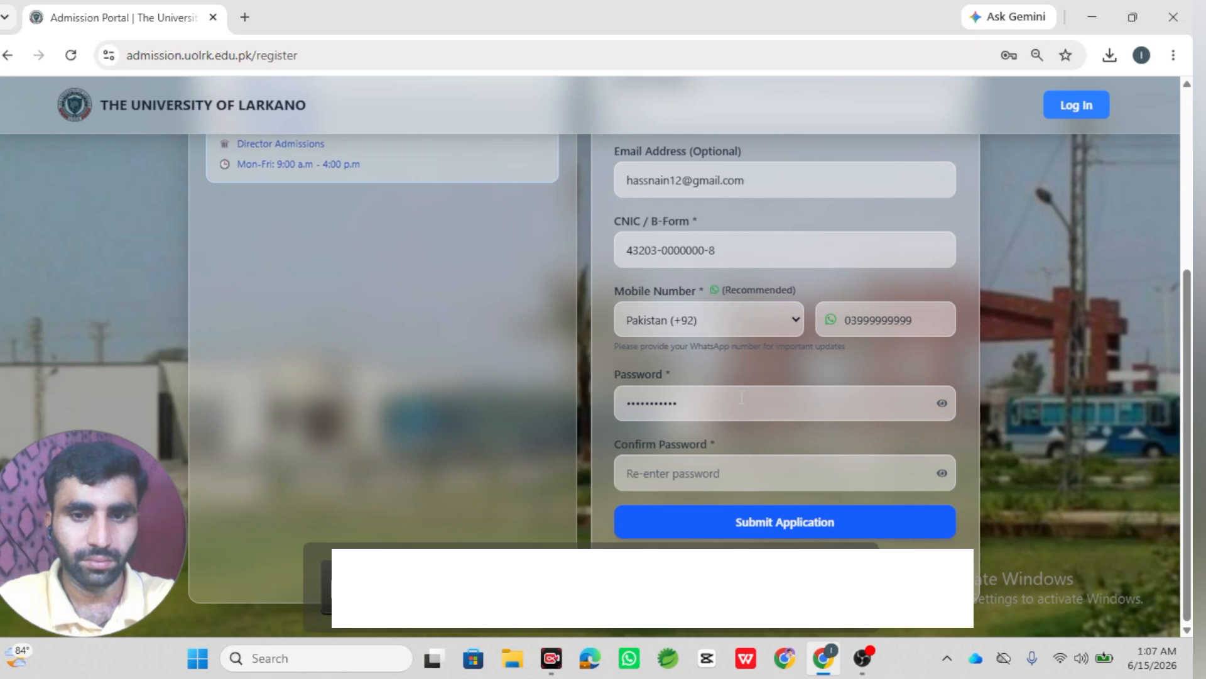
pyautogui.press('Tab')
pyautogui.write('•••')
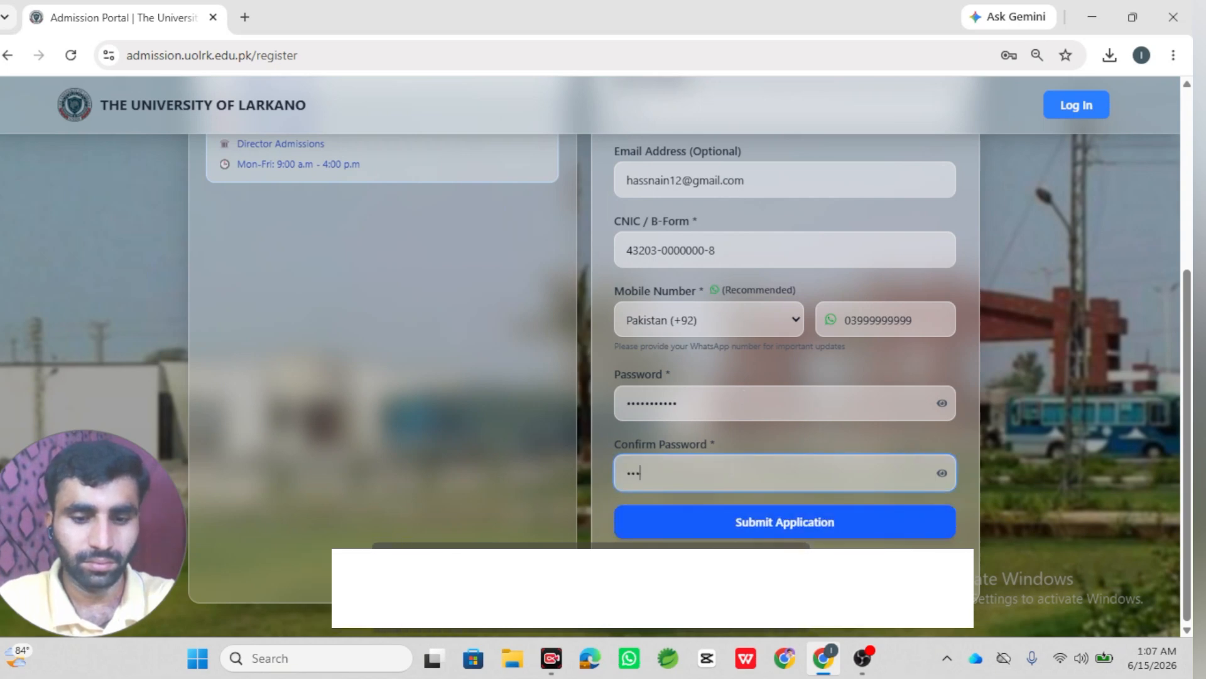
pyautogui.write('•••••')
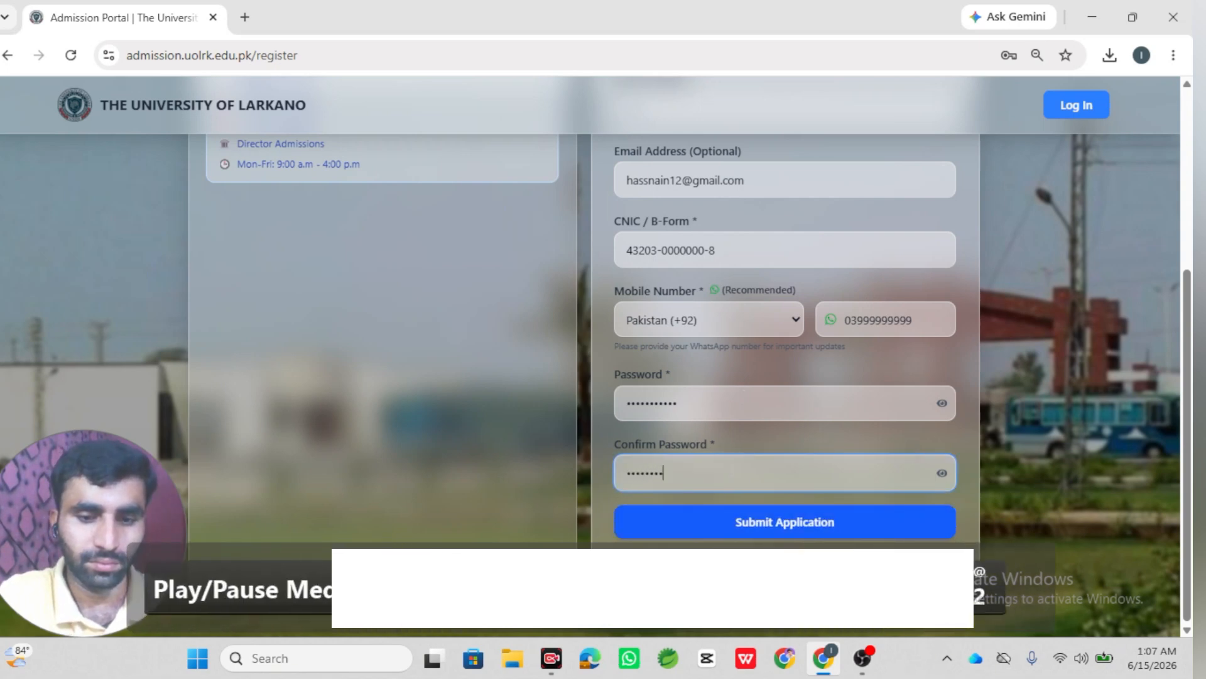
pyautogui.write('•••')
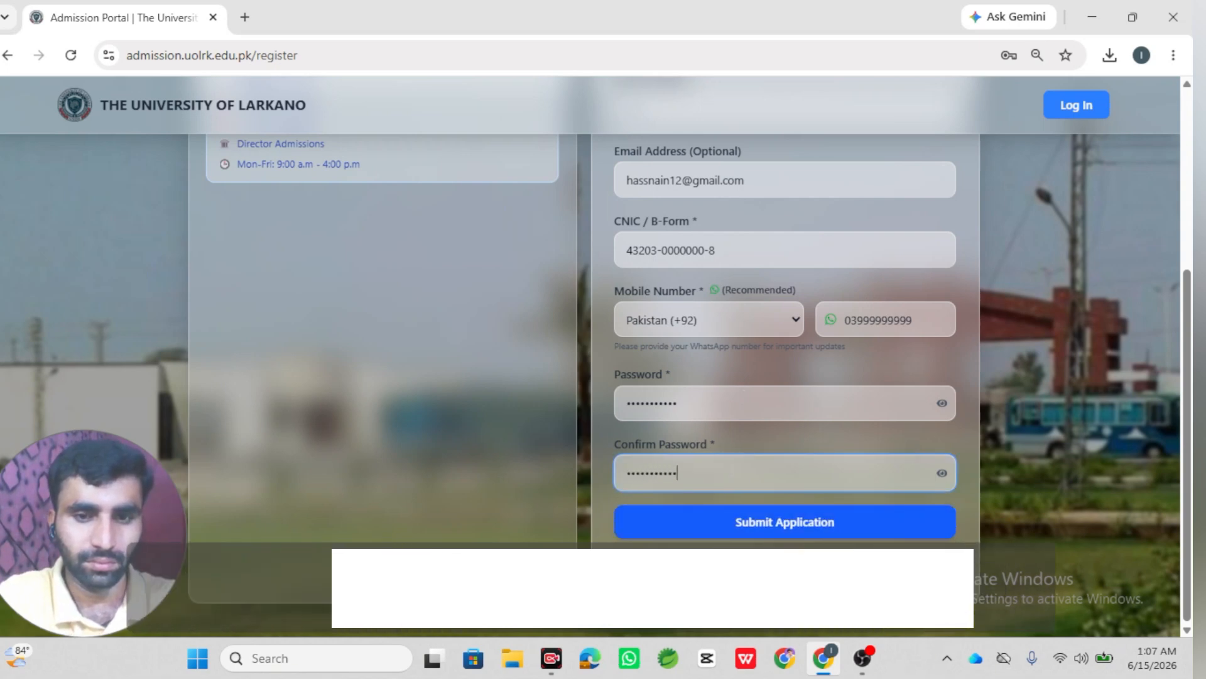
pyautogui.press('XF86AudioPlay')
pyautogui.click(804, 520)
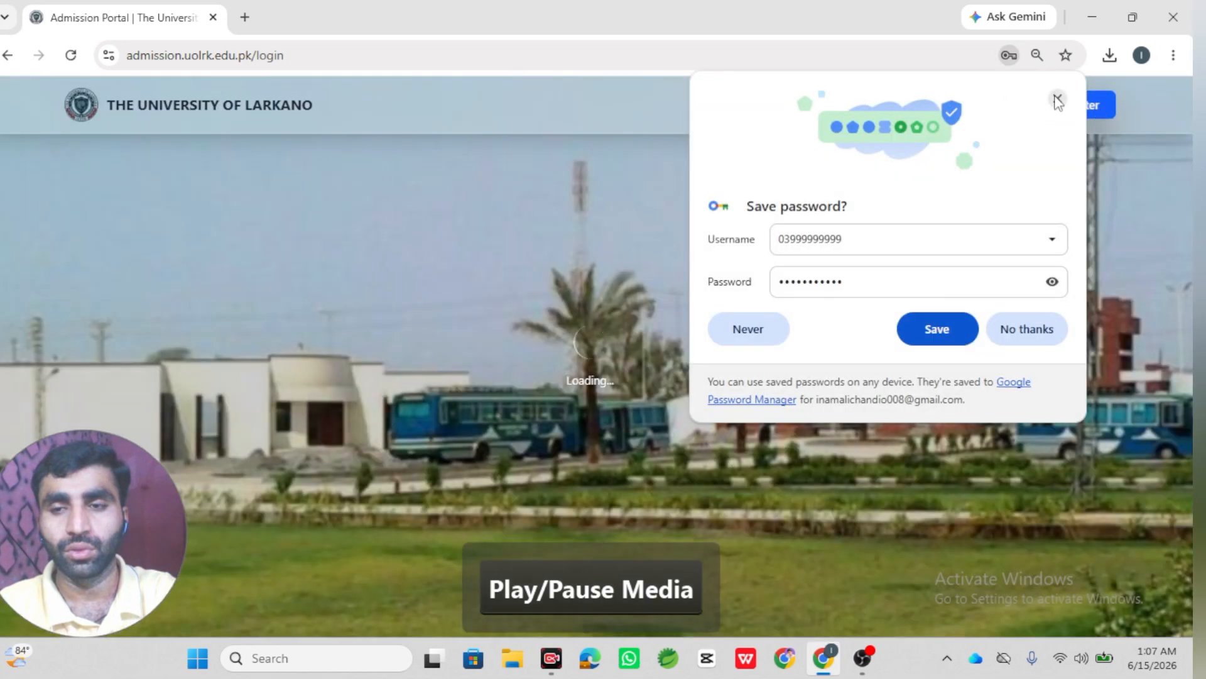
# - Log in with the registered CNIC and password, dismissing Chrome's save-password prompts
pyautogui.click(1057, 100)
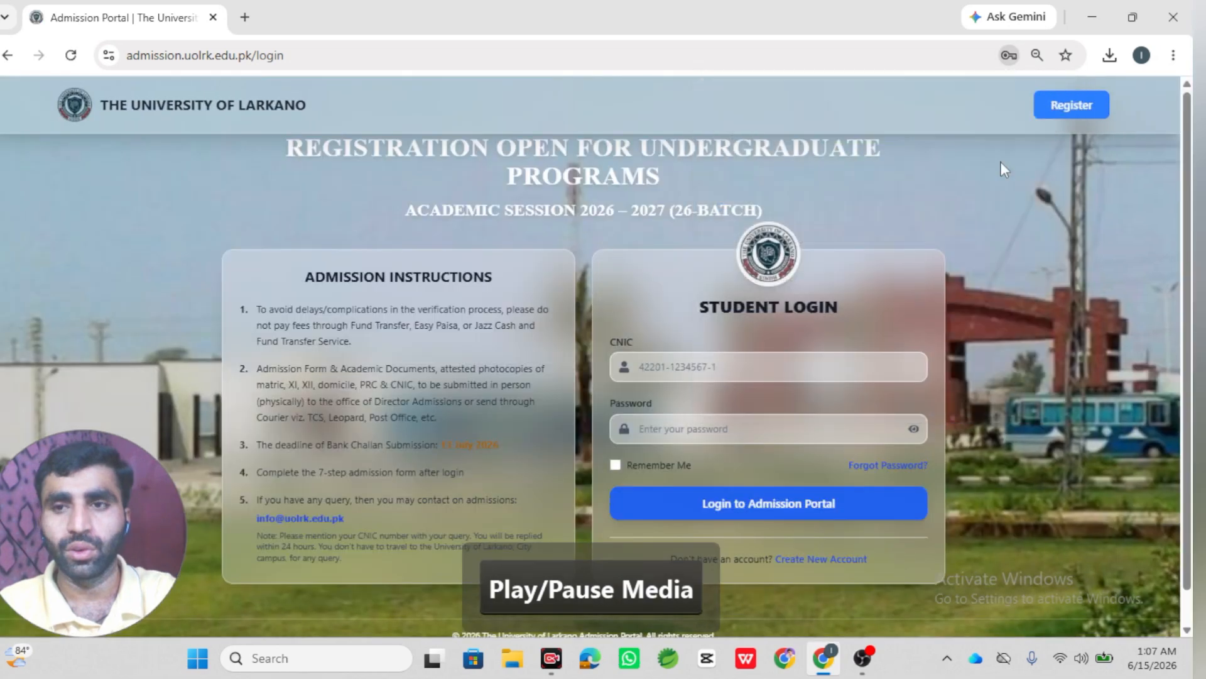
pyautogui.click(788, 363)
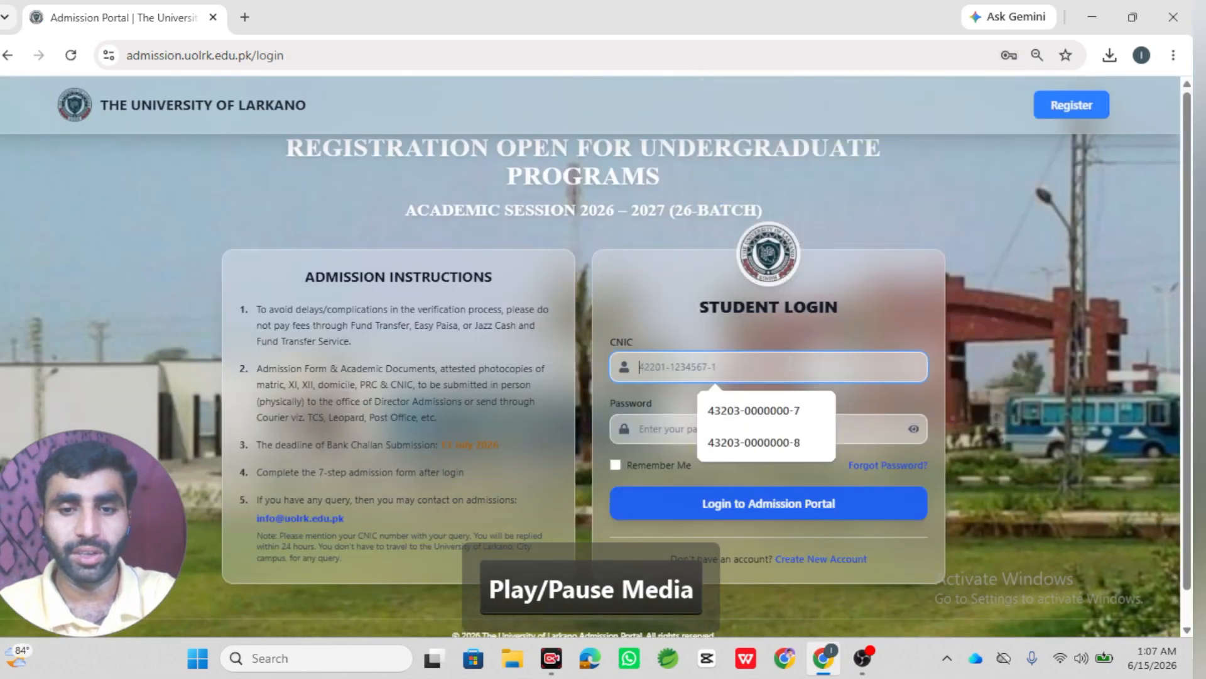
pyautogui.click(754, 443)
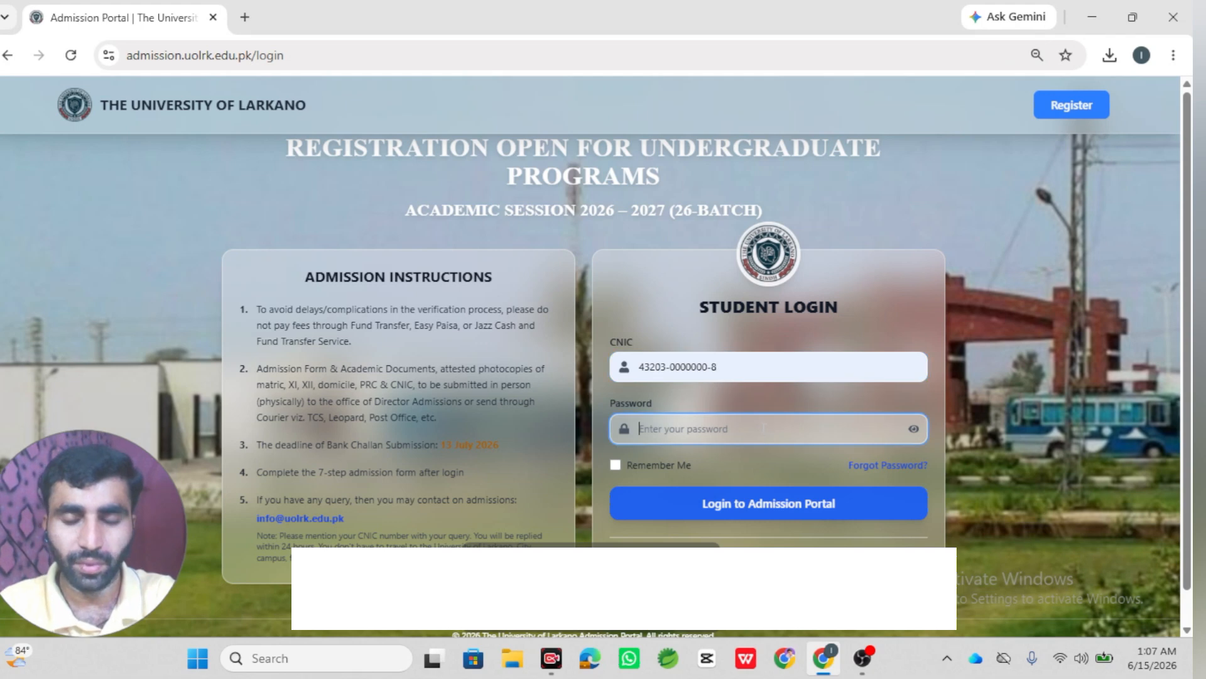
pyautogui.click(764, 428)
pyautogui.write('••')
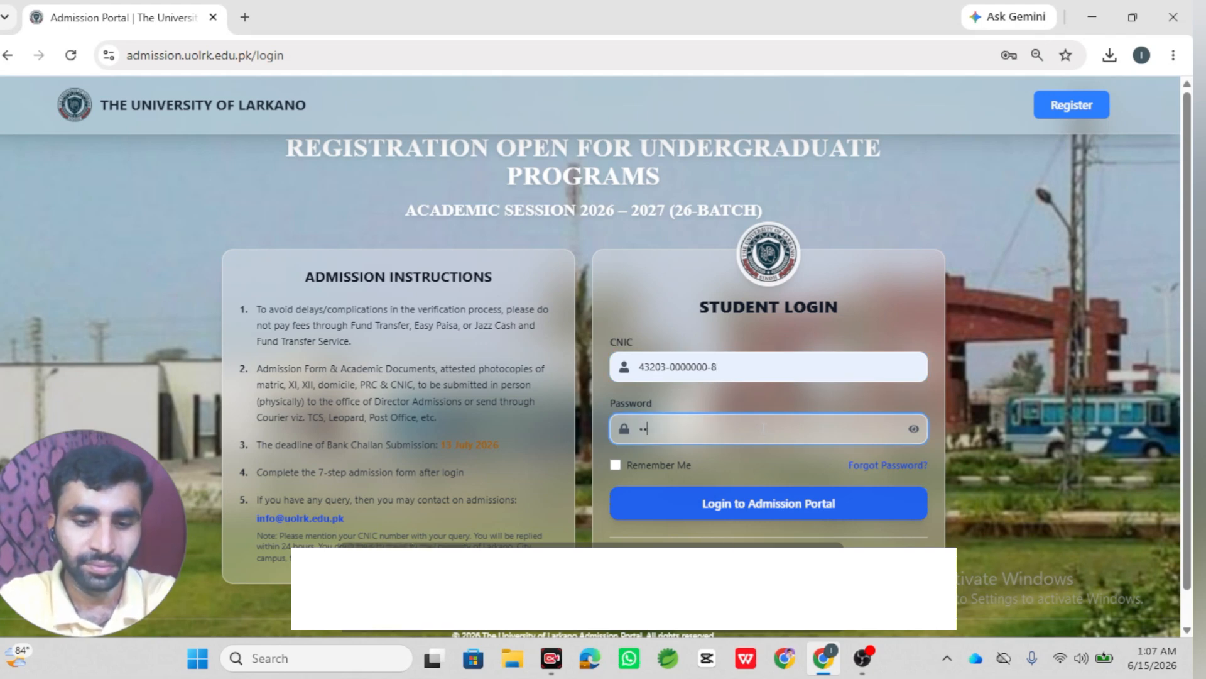
pyautogui.write('•••')
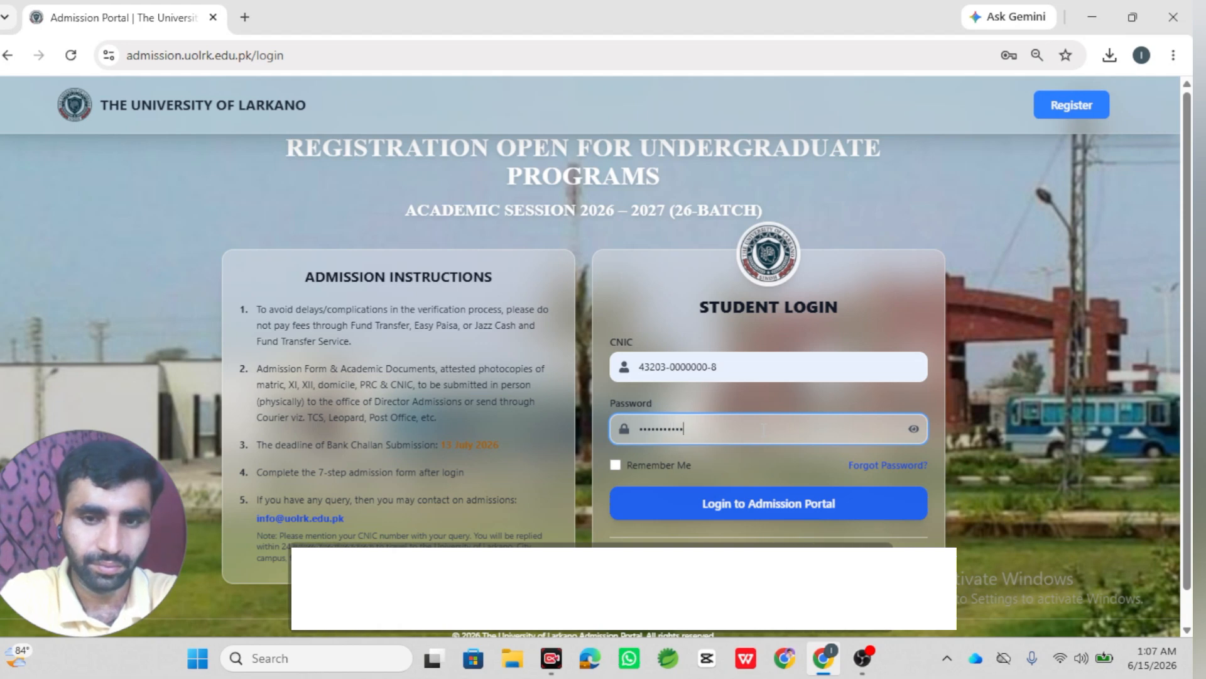
pyautogui.press('Return')
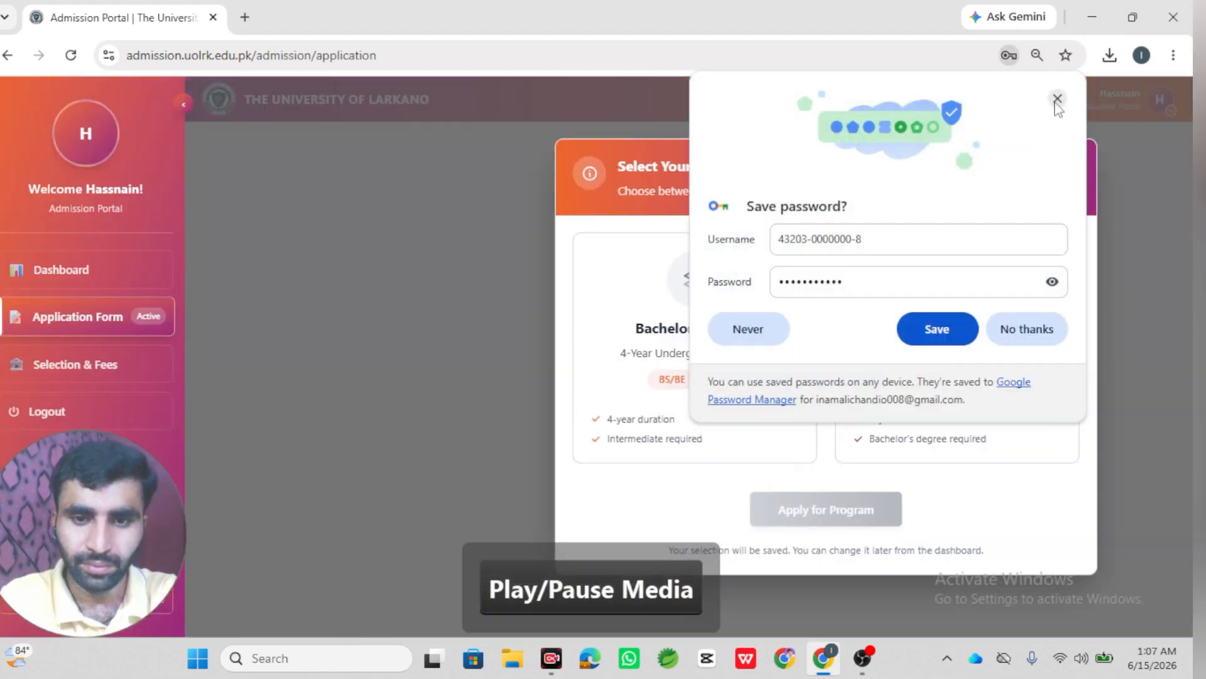
pyautogui.click(1057, 98)
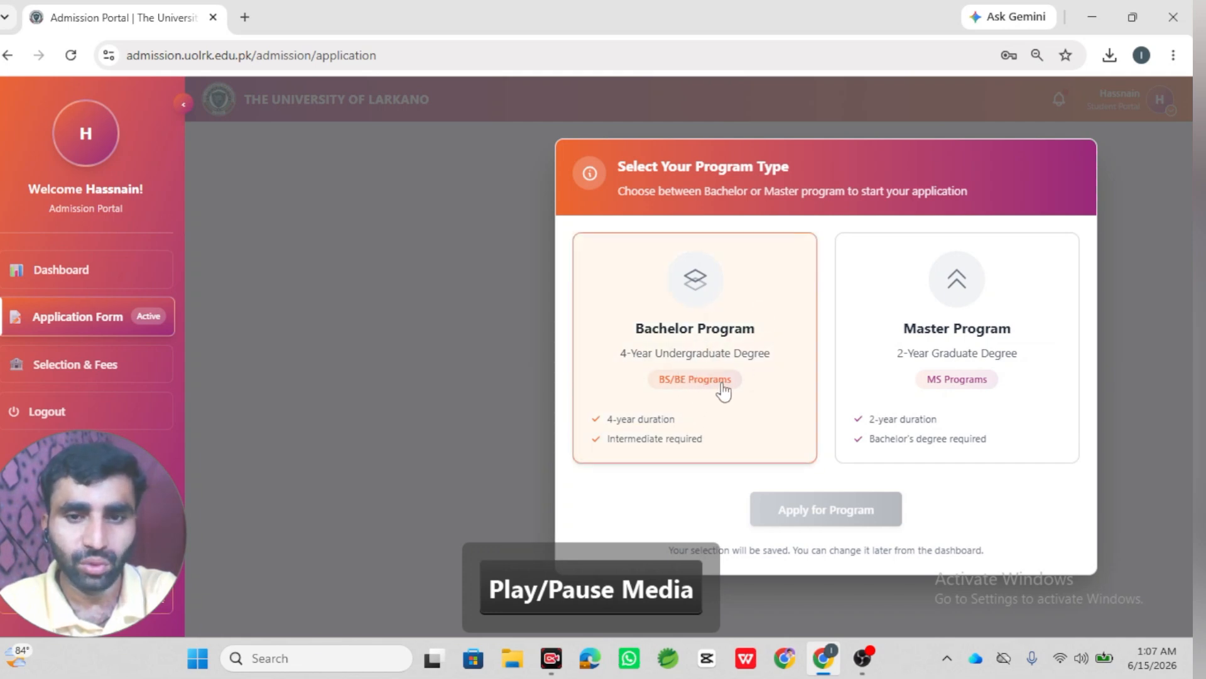
# - Choose the Bachelor Program card and start the Bachelor application
pyautogui.click(708, 363)
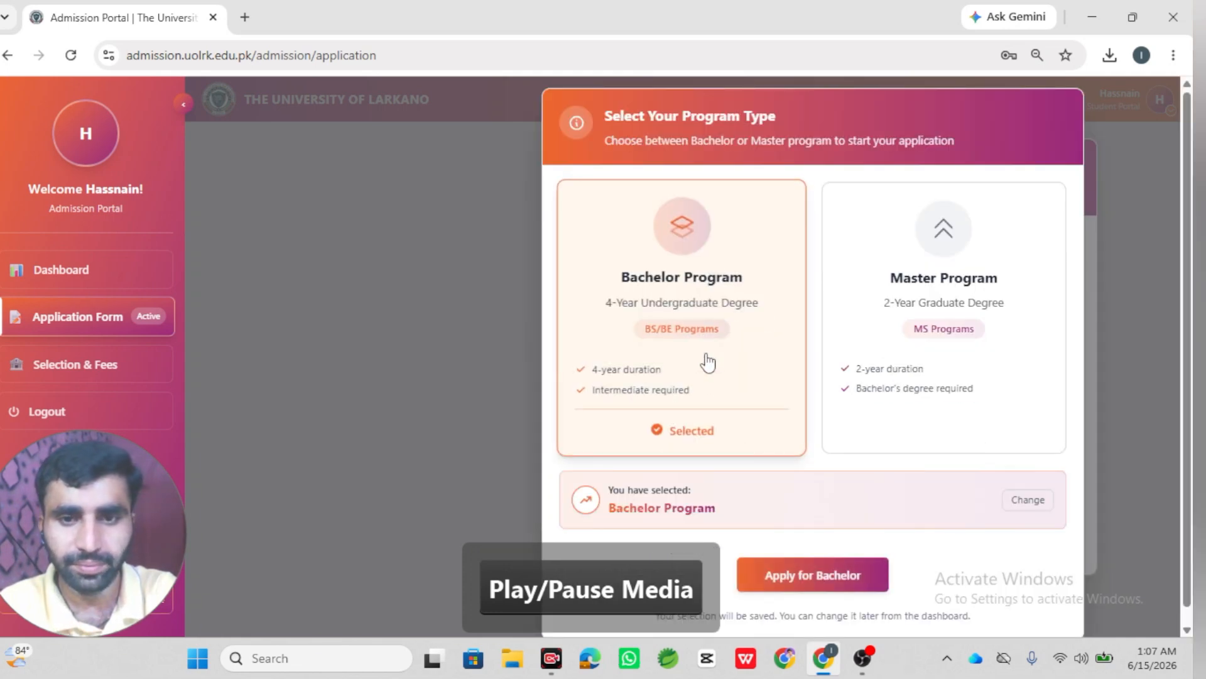
pyautogui.click(832, 587)
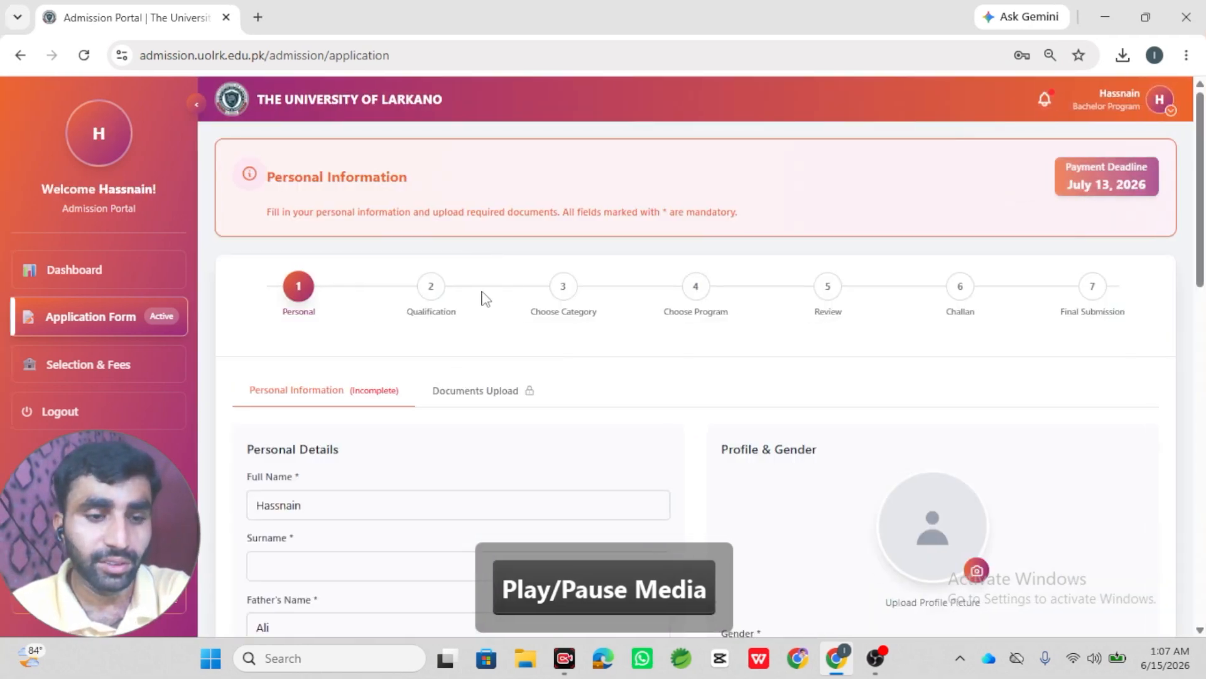
# - Enter the applicant's surname in Personal Details
pyautogui.scroll(-2, 478, 379)
pyautogui.scroll(2, 478, 379)
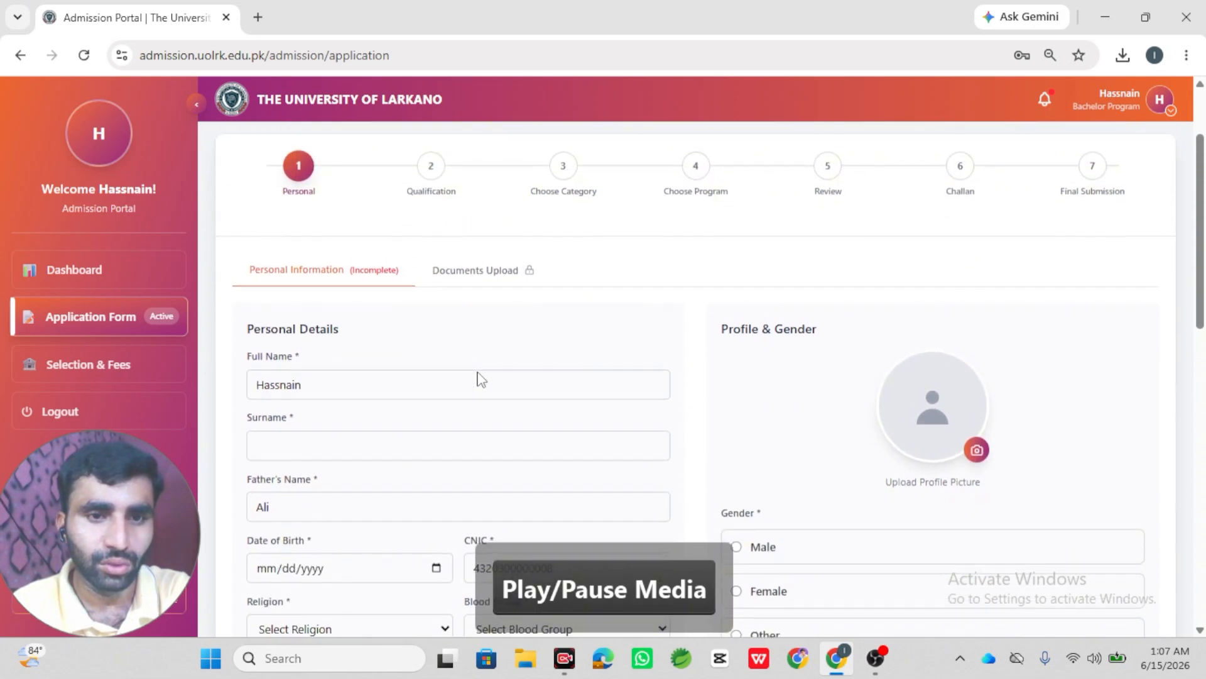
pyautogui.scroll(-3, 478, 379)
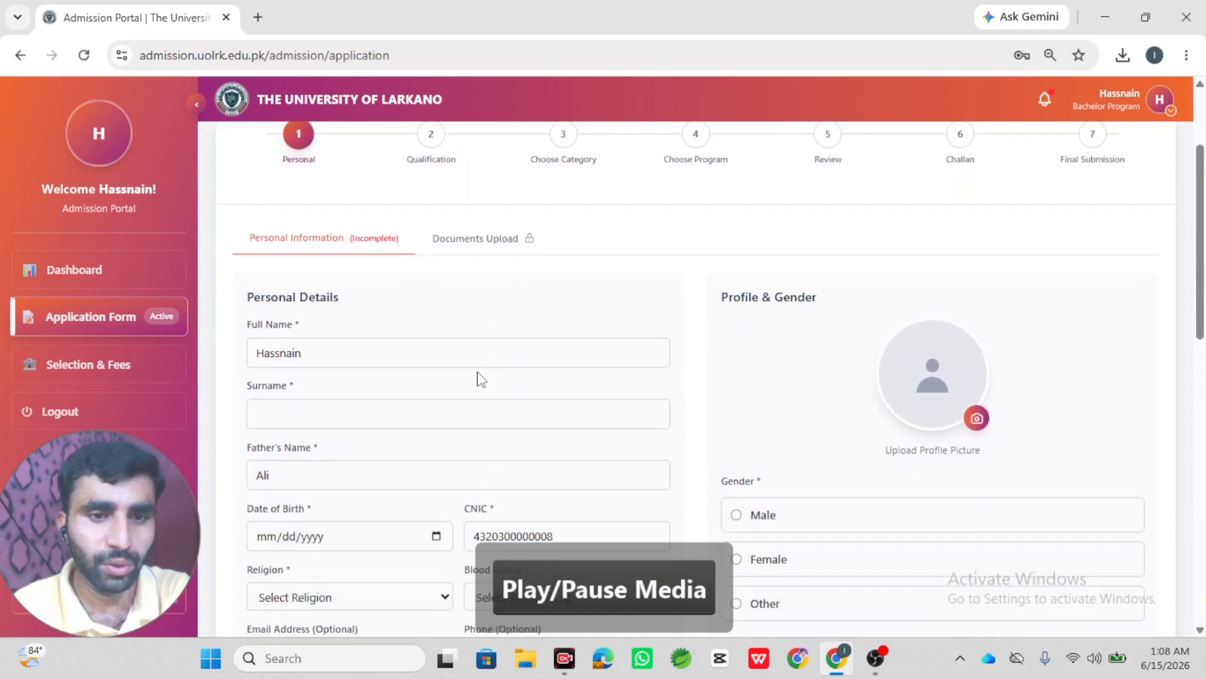
pyautogui.click(395, 358)
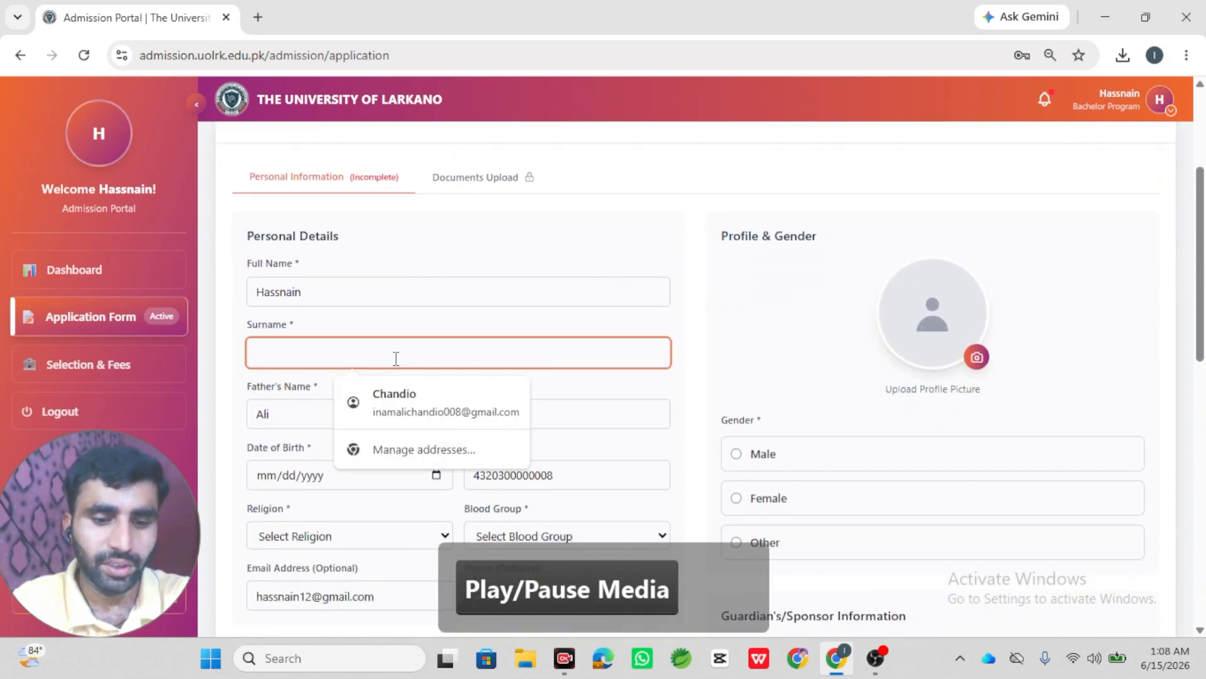
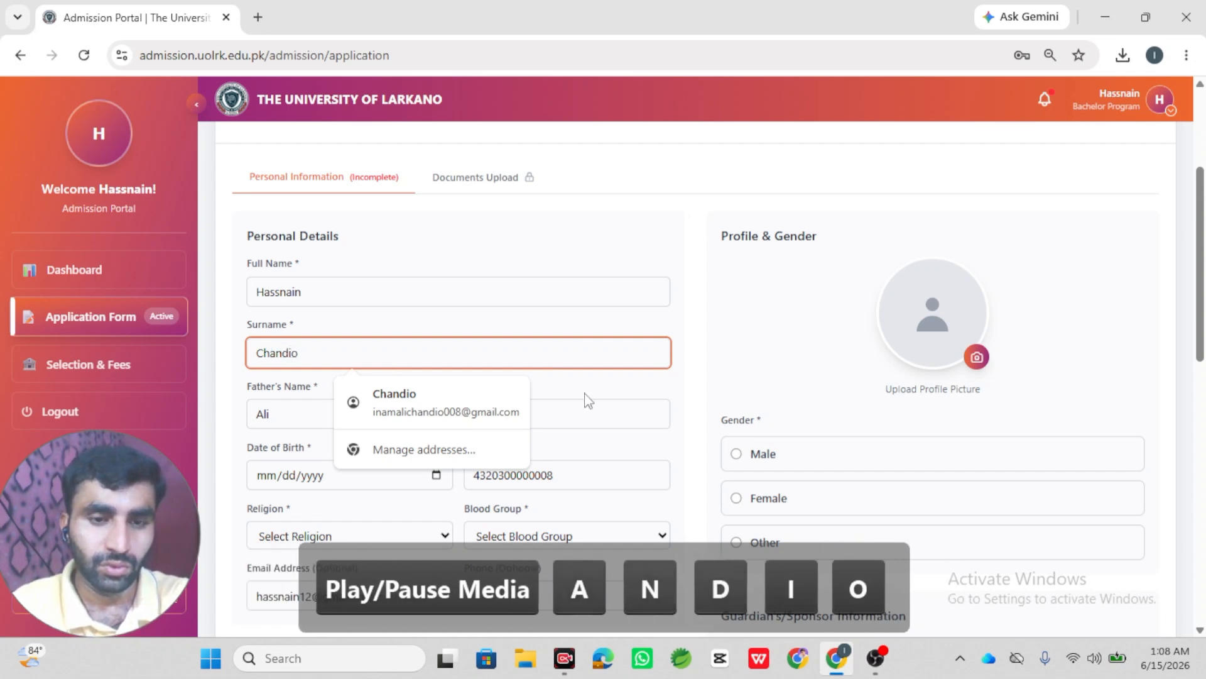
pyautogui.click(649, 389)
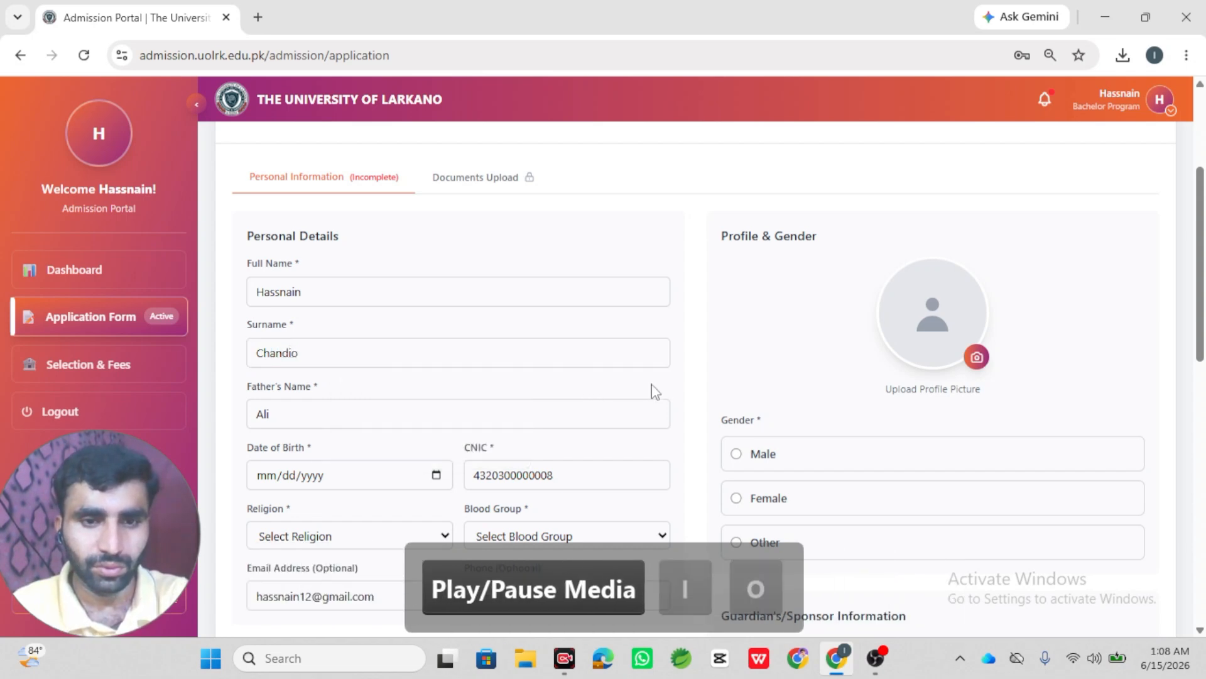
# - Set the date of birth to 6 January 2003 in the calendar
pyautogui.scroll(-3, 651, 390)
pyautogui.scroll(2, 363, 338)
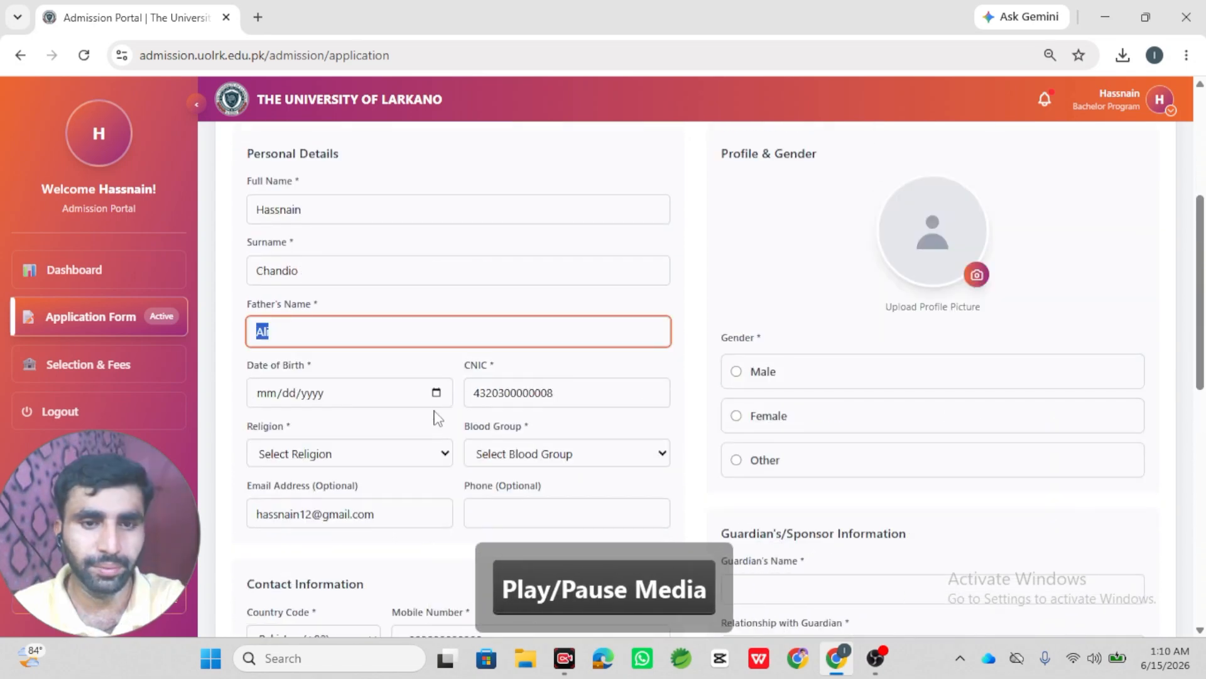
pyautogui.click(436, 393)
pyautogui.click(300, 424)
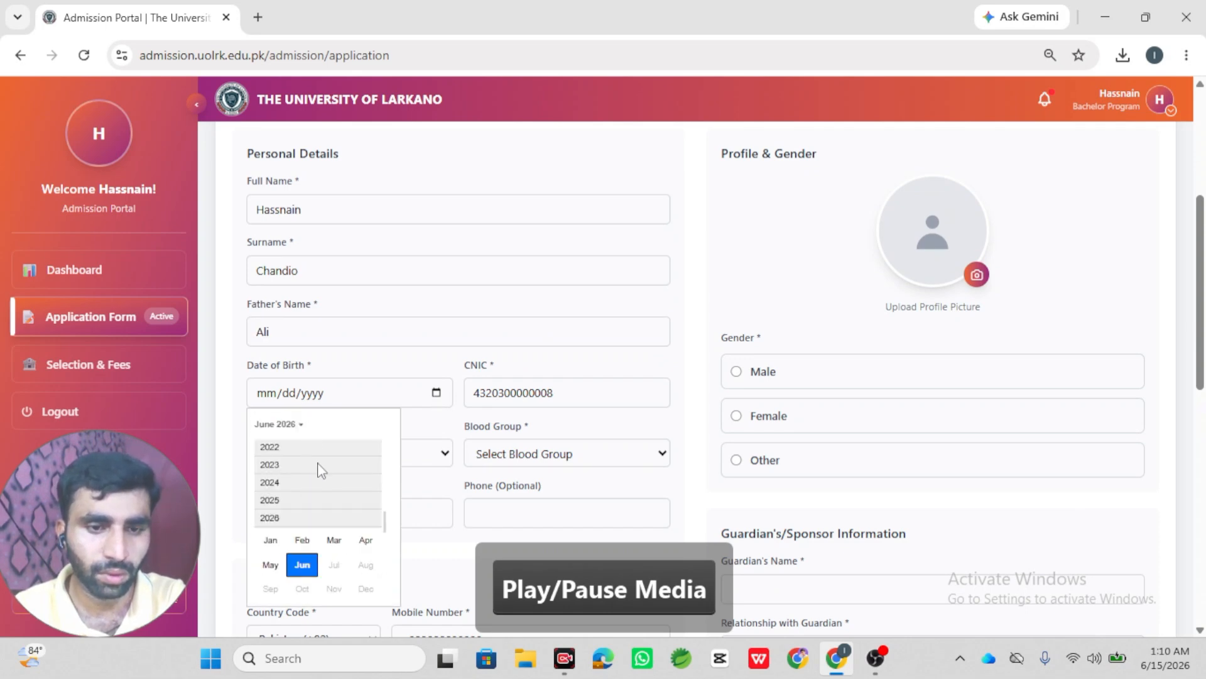
pyautogui.scroll(2, 318, 468)
pyautogui.scroll(1, 322, 470)
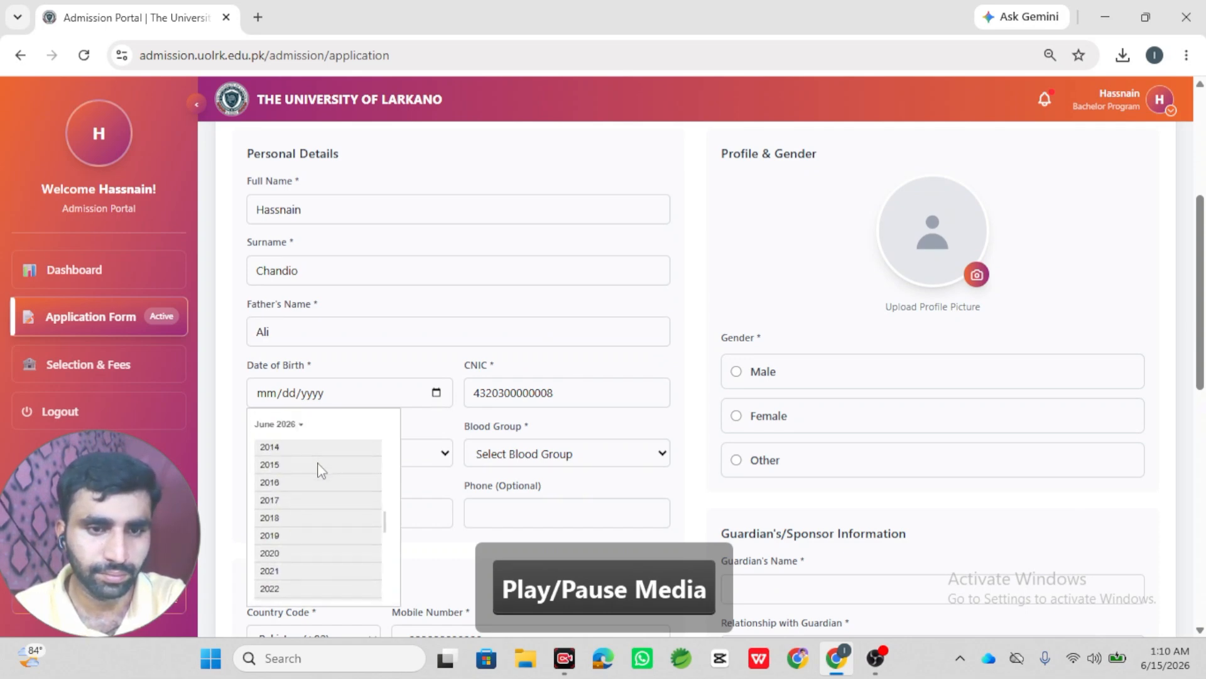
pyautogui.scroll(3, 321, 470)
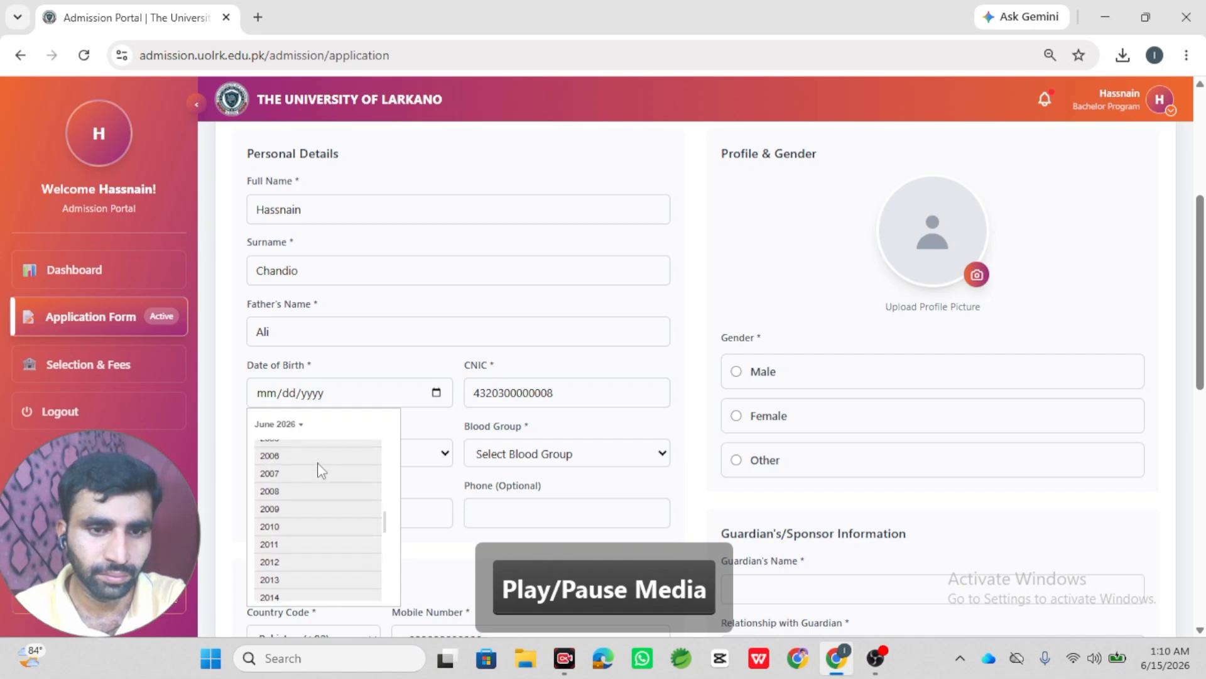
pyautogui.scroll(2, 322, 470)
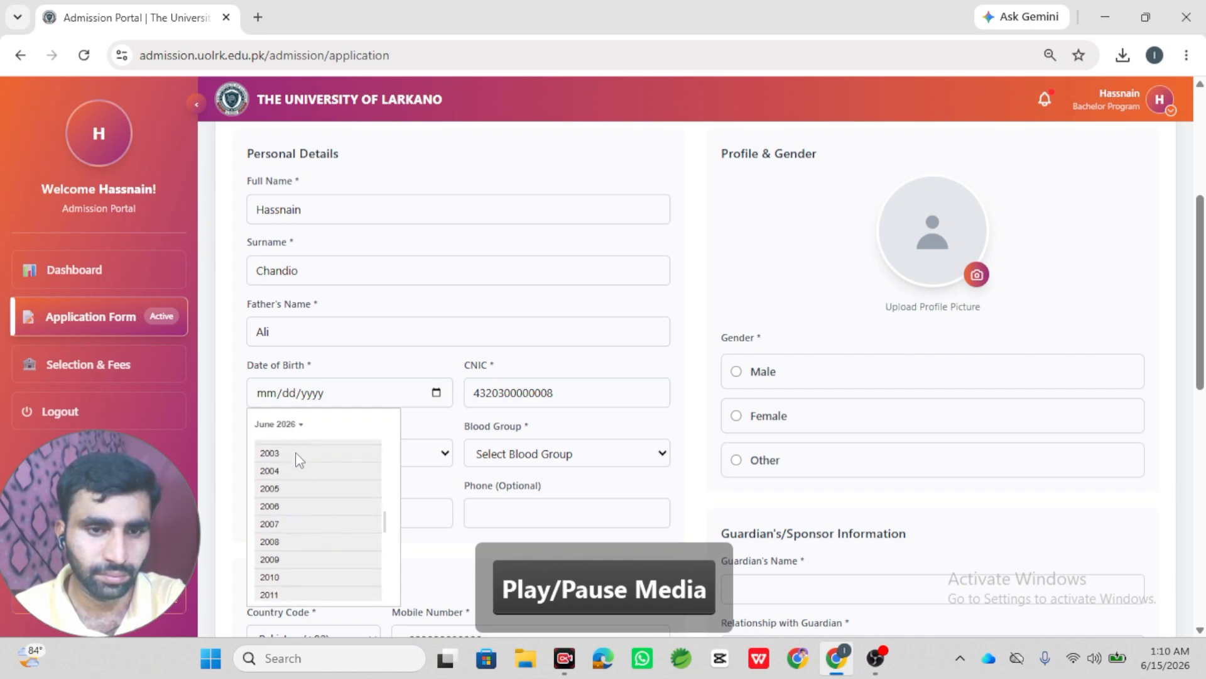
pyautogui.click(297, 458)
pyautogui.click(270, 472)
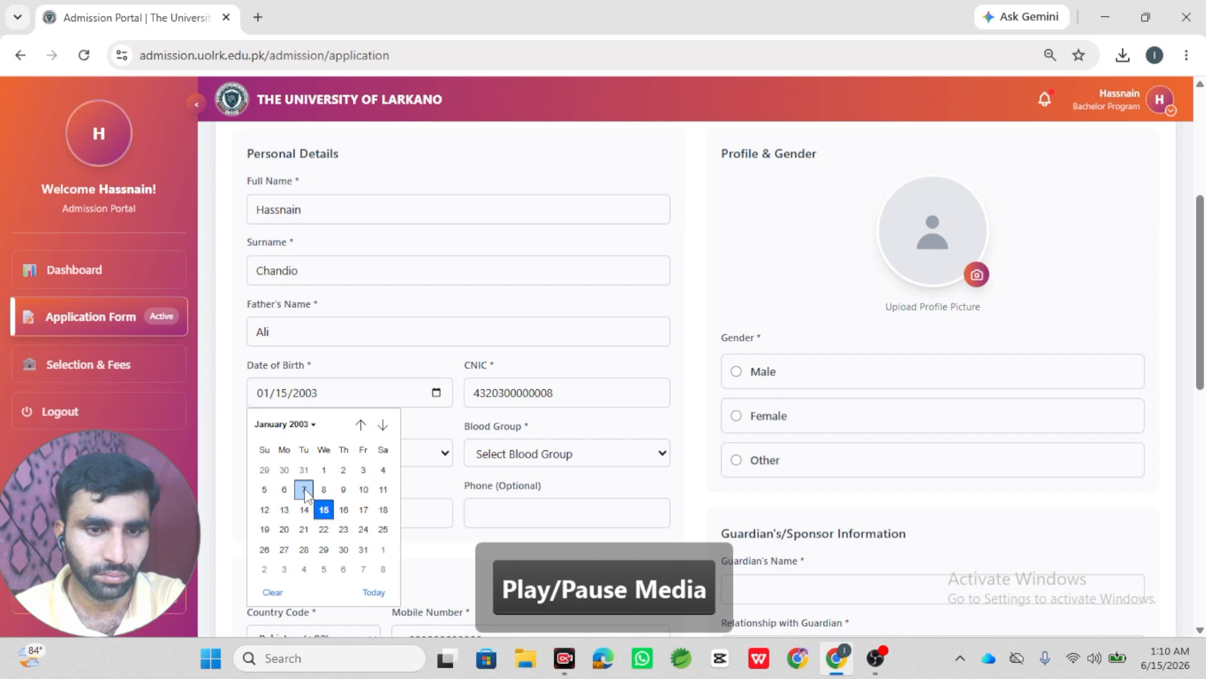
pyautogui.click(284, 490)
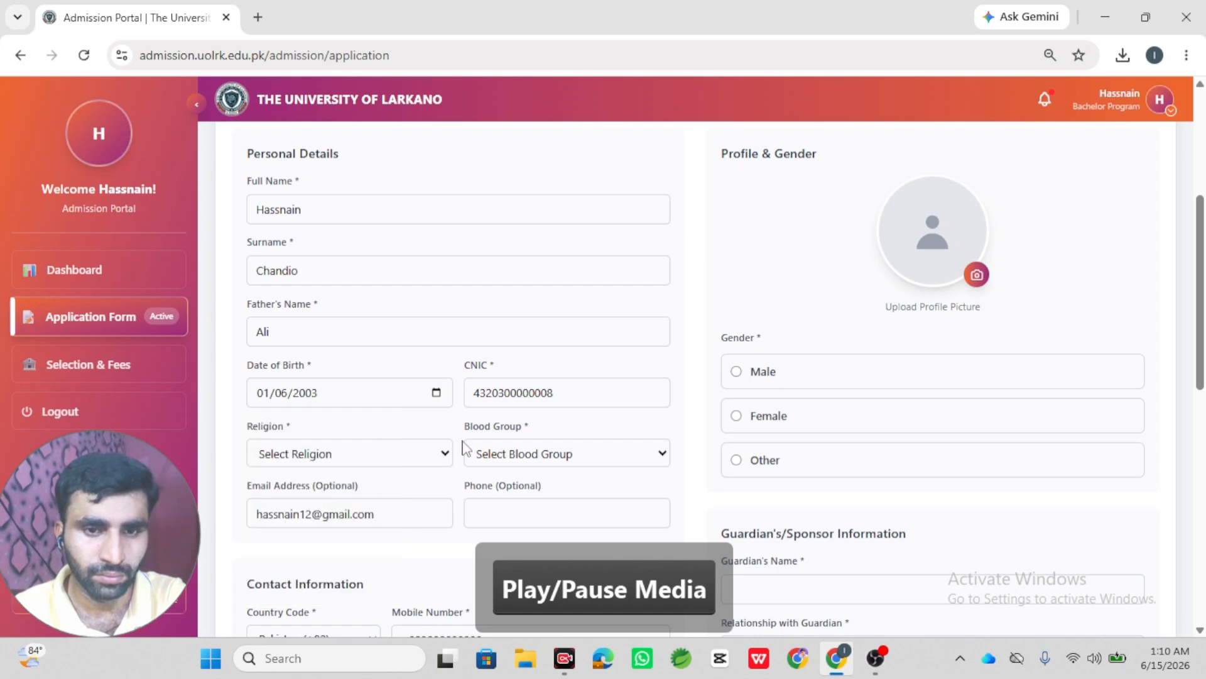
# - Set blood group to B+ and gender to Male
pyautogui.click(549, 454)
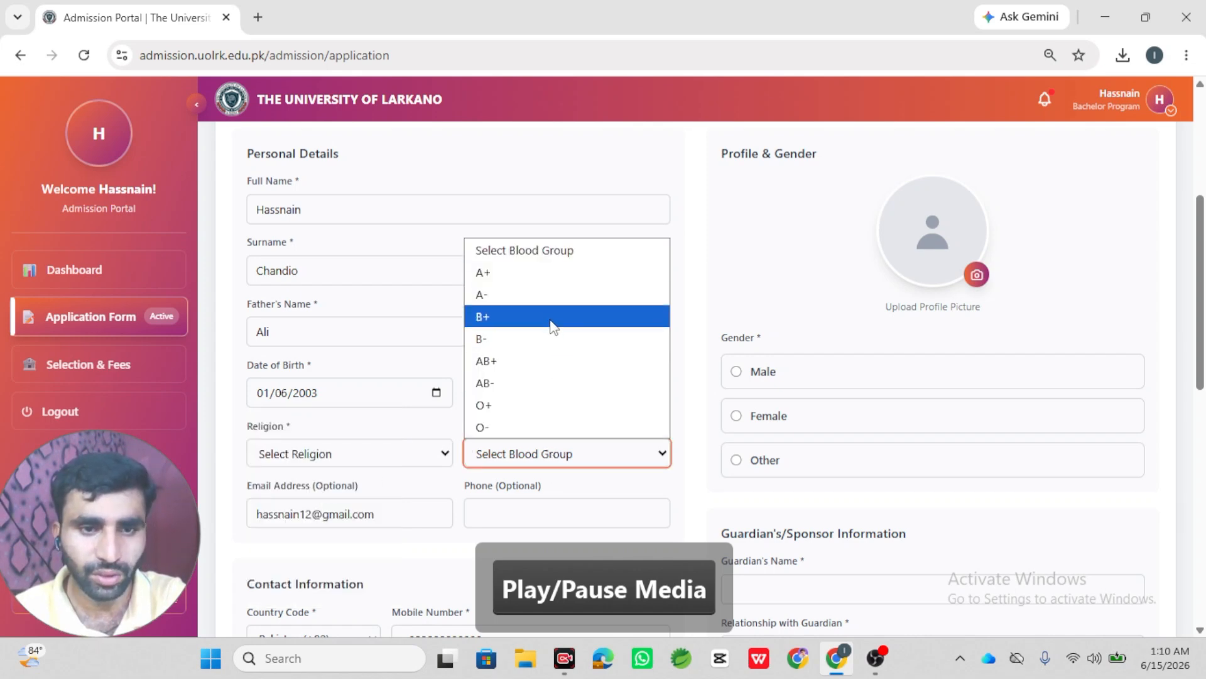
pyautogui.click(551, 321)
pyautogui.scroll(-1, 568, 398)
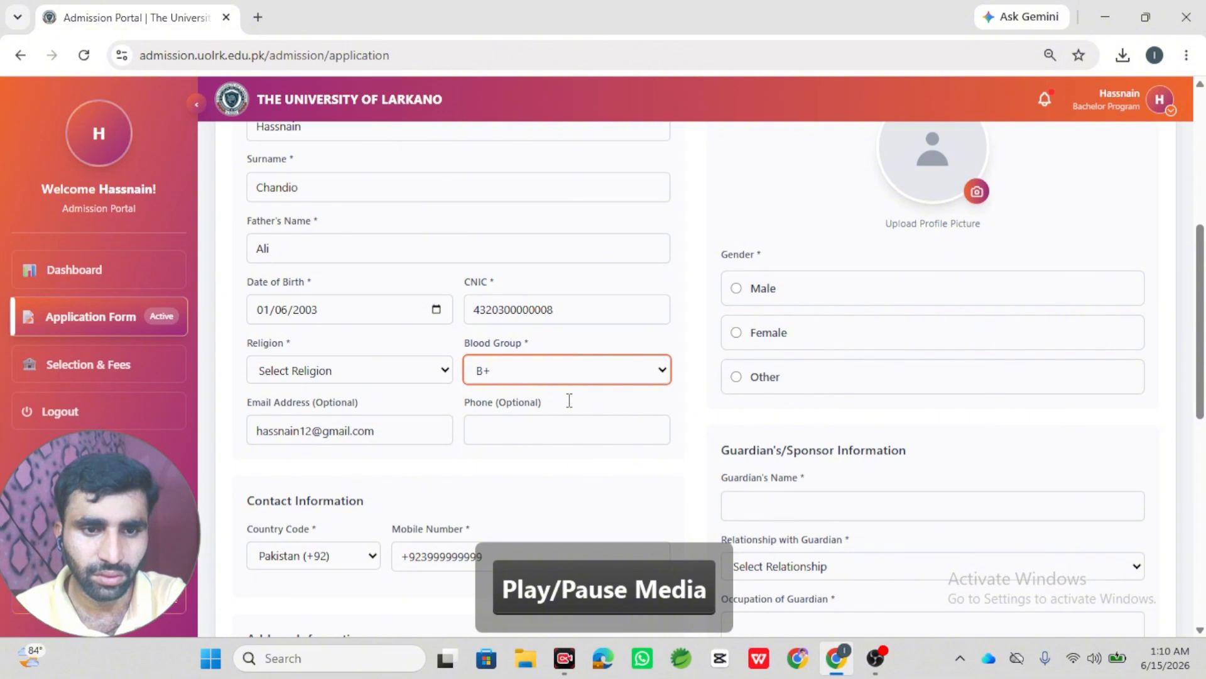
pyautogui.click(798, 291)
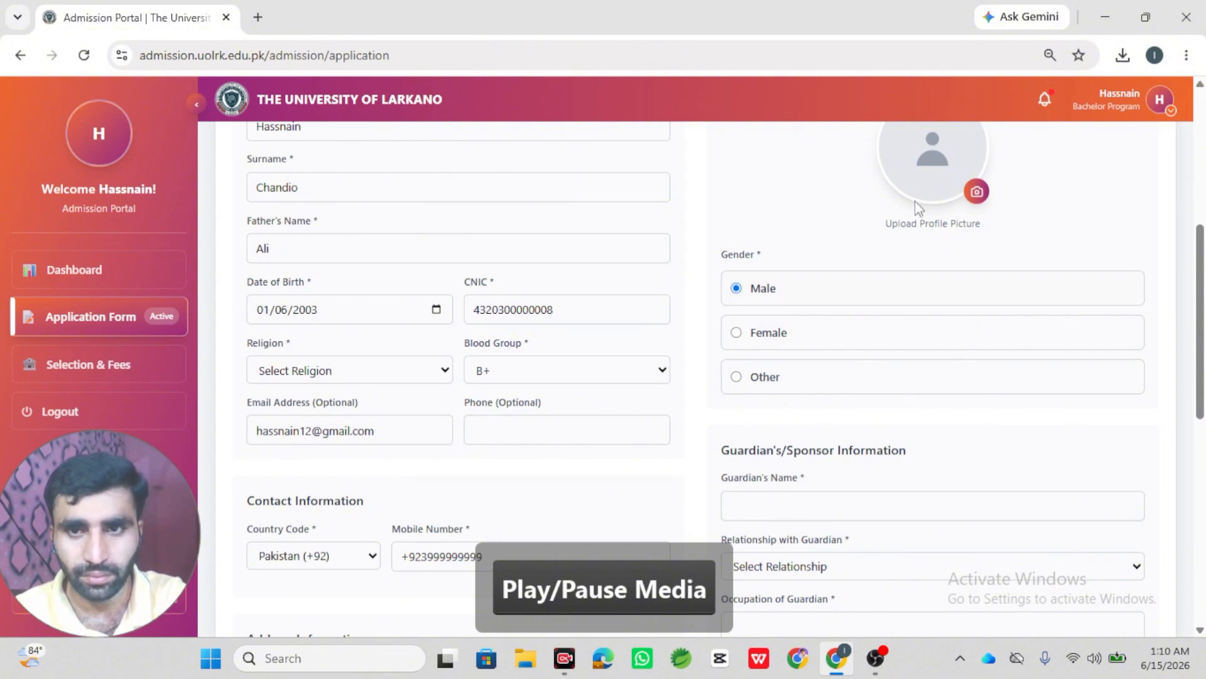
pyautogui.click(936, 187)
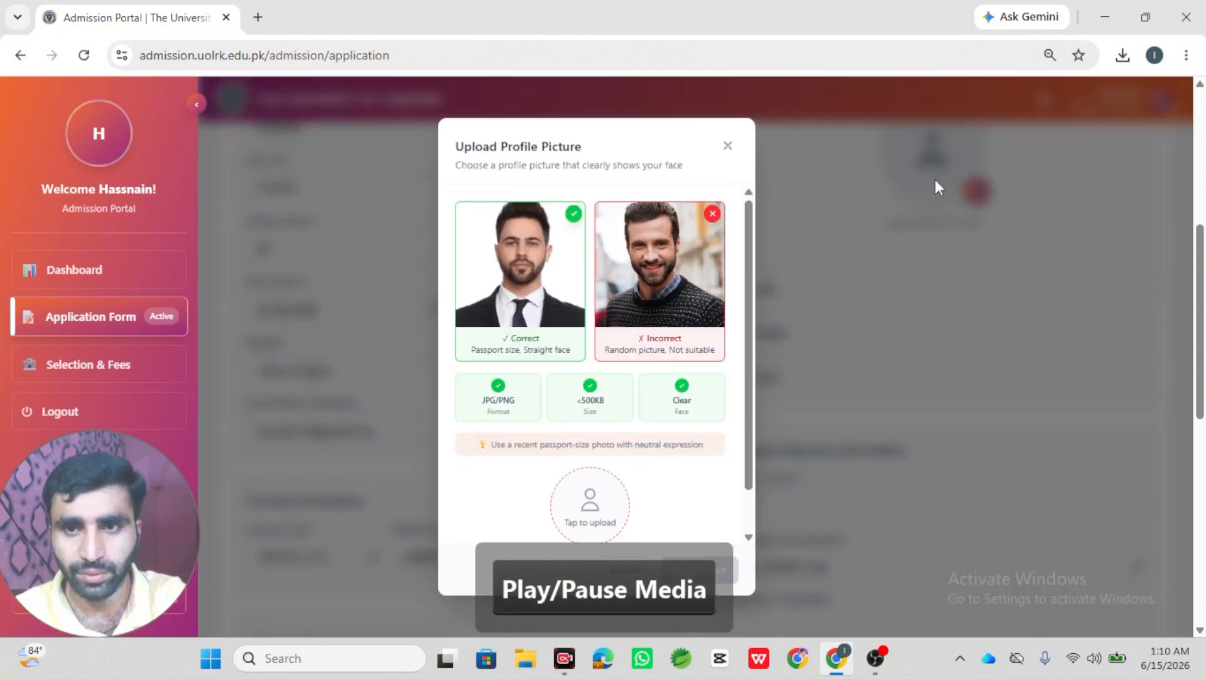
# - Upload profile.png as the applicant's profile picture and save it
pyautogui.click(605, 488)
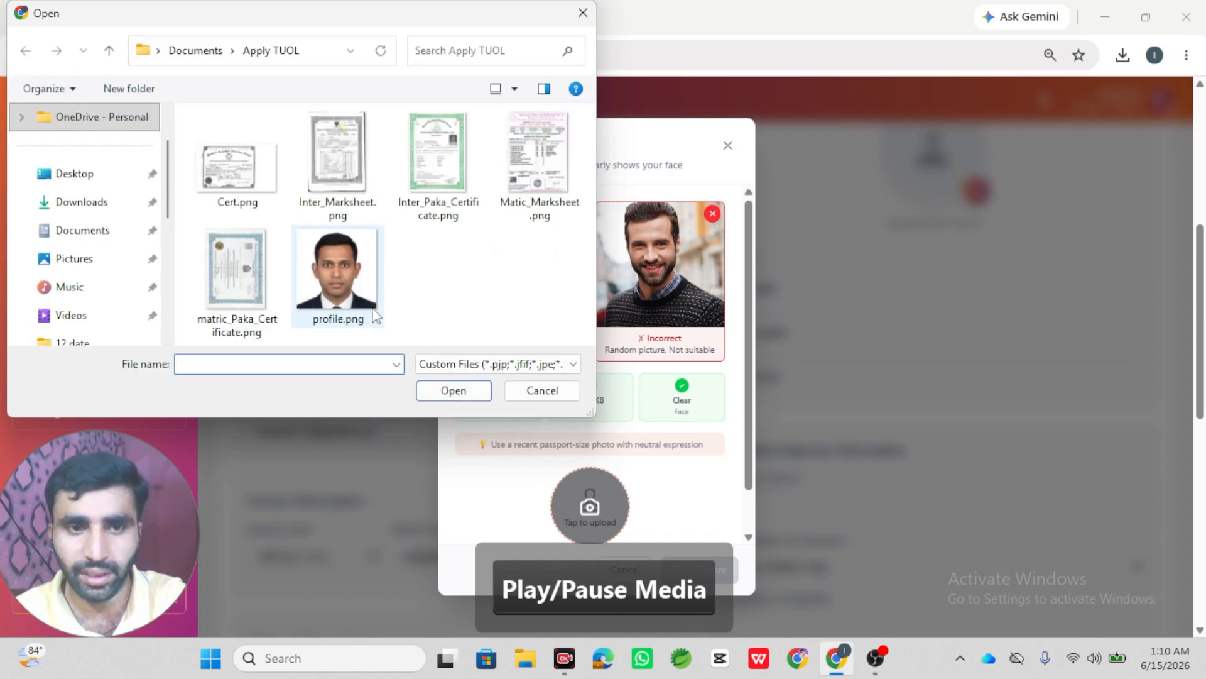
pyautogui.click(365, 295)
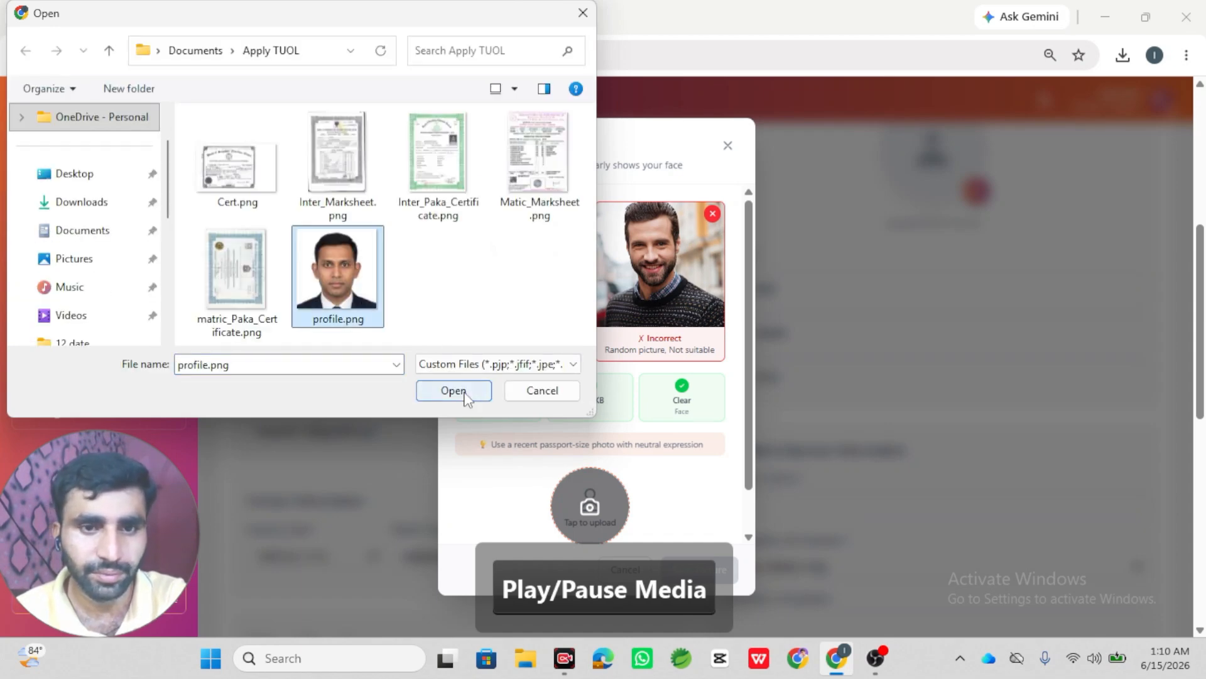
pyautogui.click(454, 391)
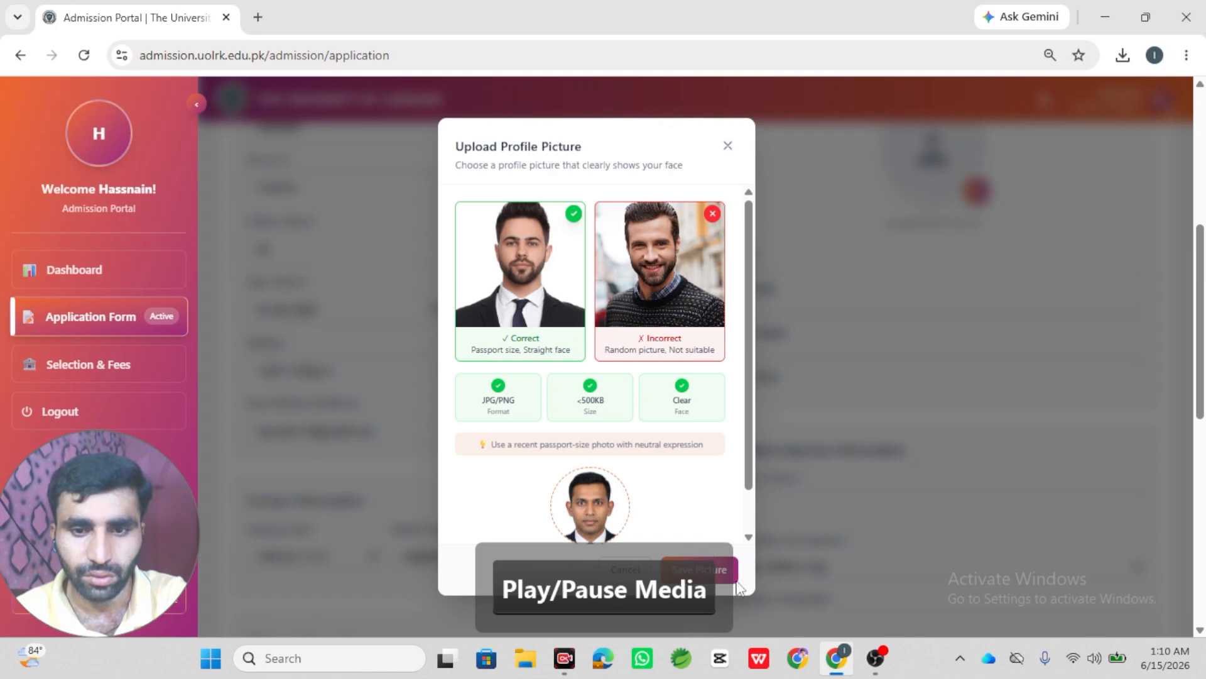
pyautogui.click(738, 576)
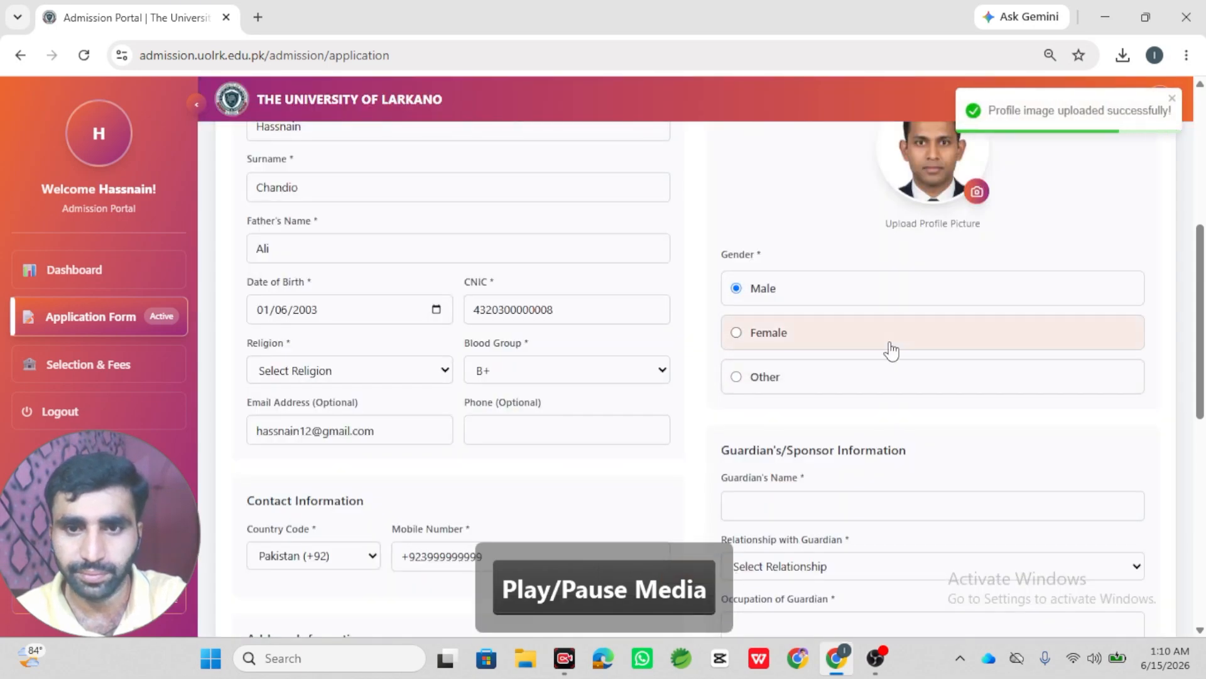
pyautogui.scroll(-2, 891, 352)
# - Enter the guardian's name and set the relationship with guardian to Father
pyautogui.click(837, 337)
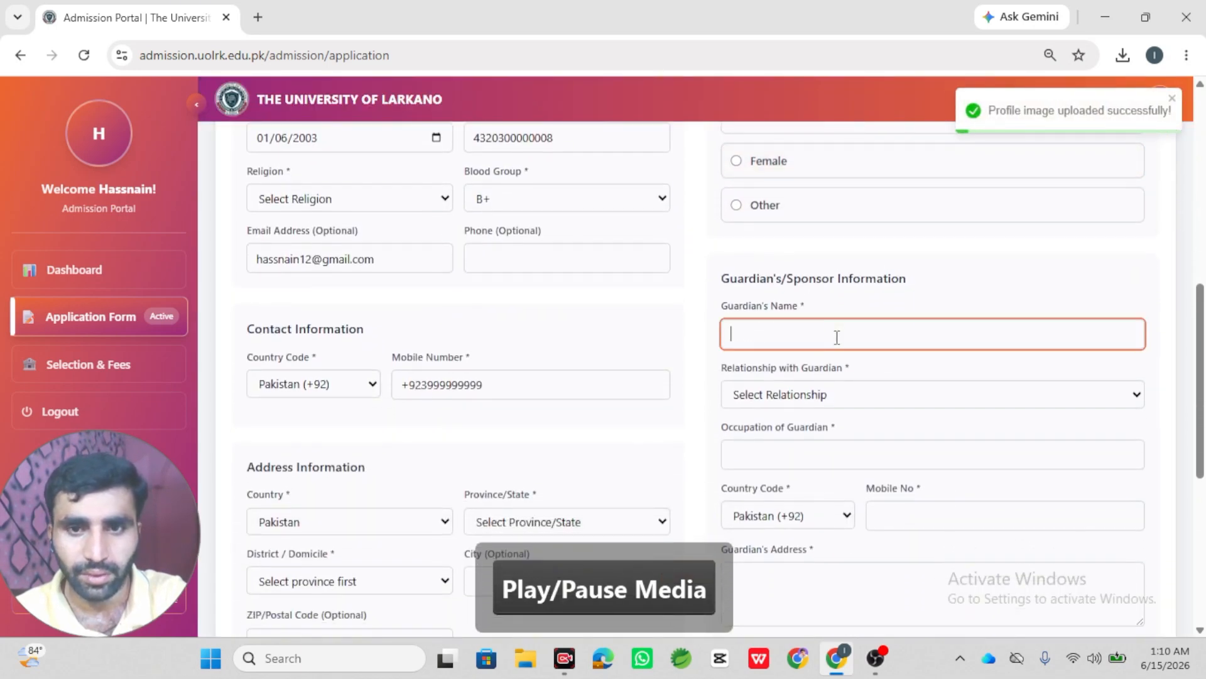
pyautogui.write('Ai')
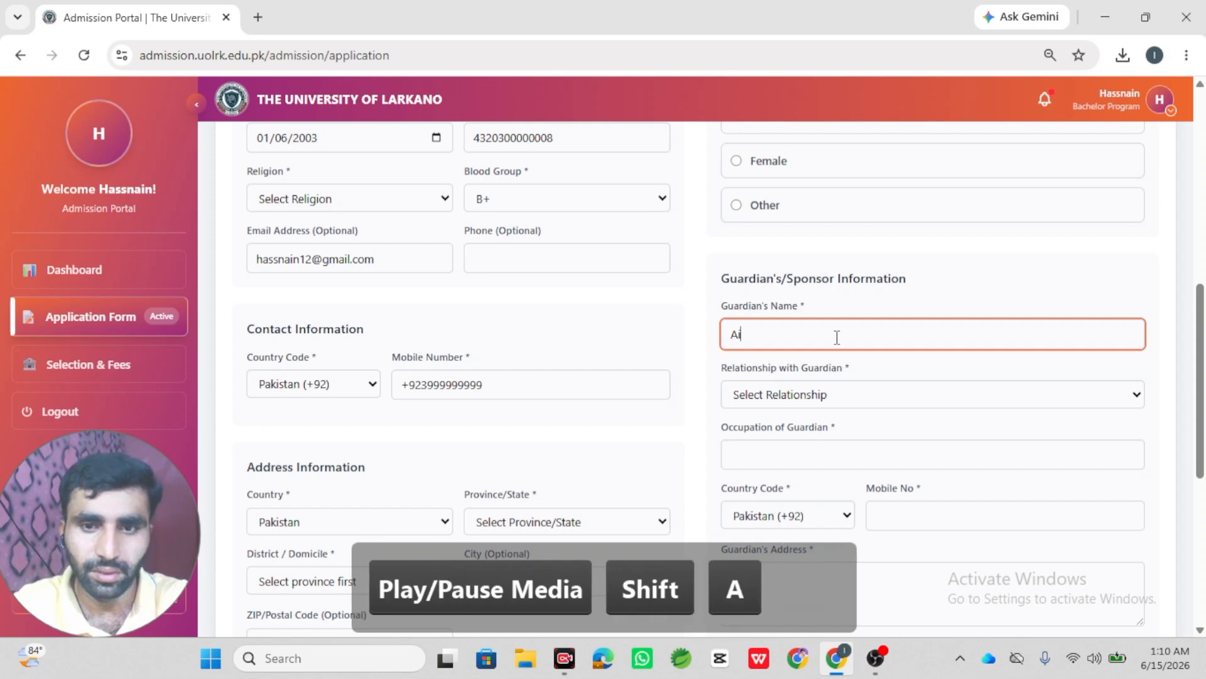
pyautogui.press('BackSpace')
pyautogui.write('li')
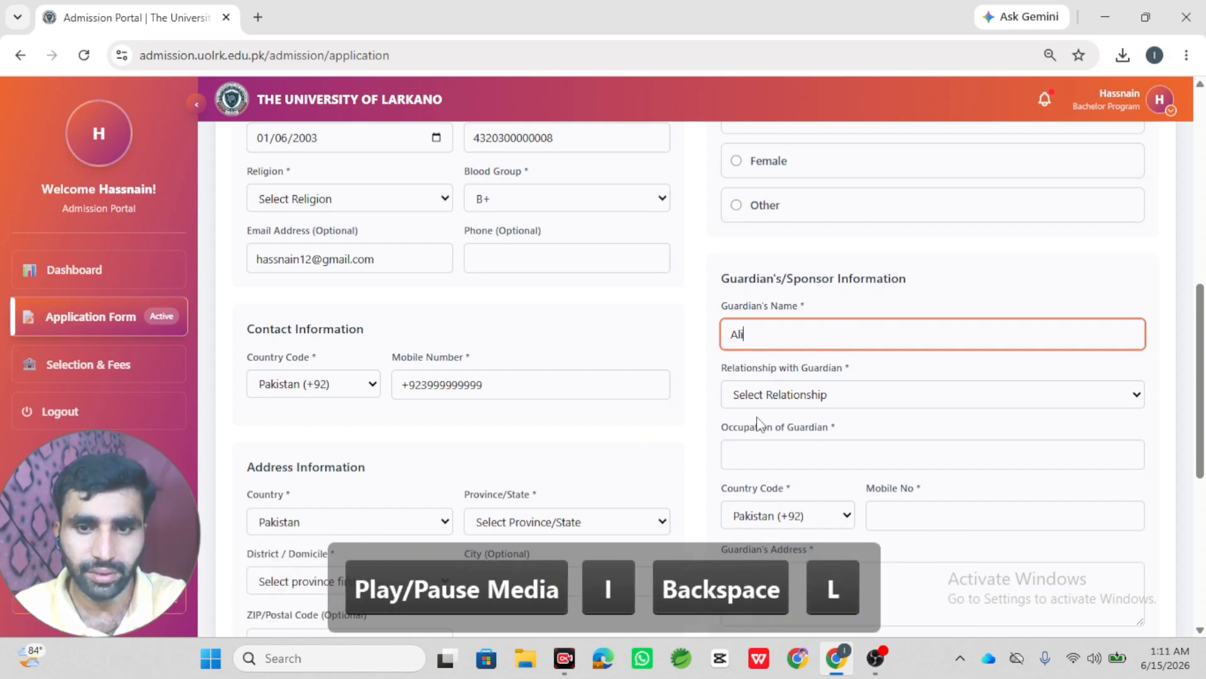
pyautogui.click(779, 405)
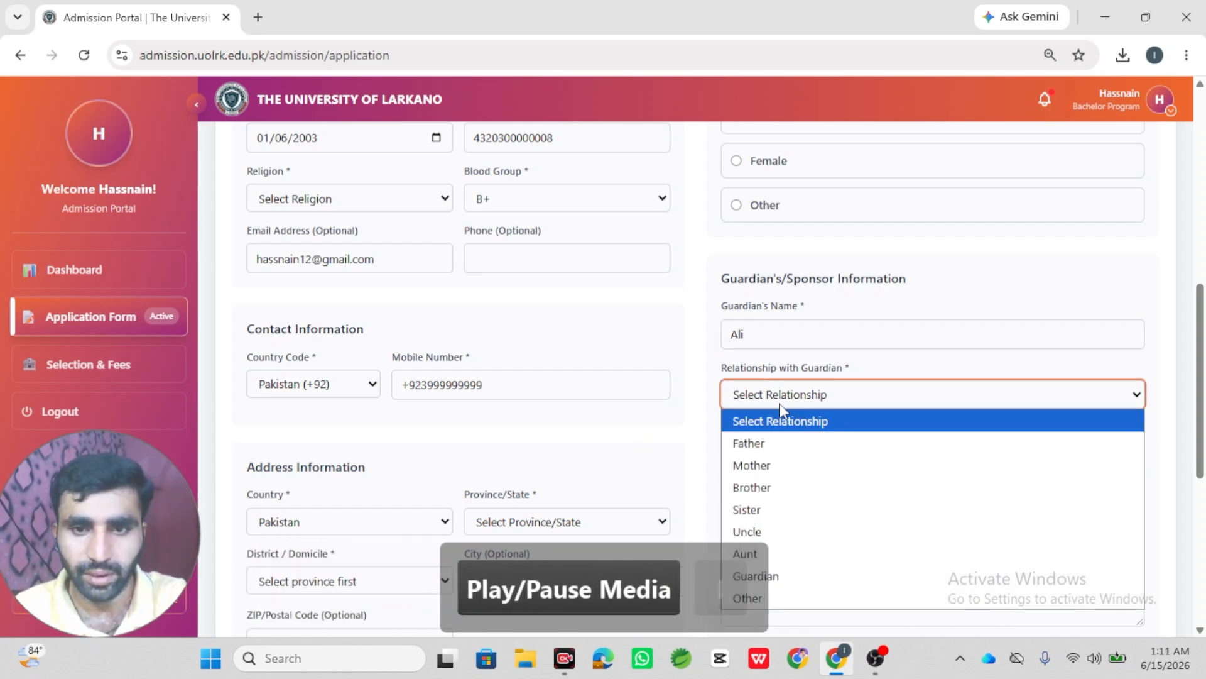
pyautogui.click(777, 445)
# - Begin typing 'Teacher' as the guardian's occupation
pyautogui.scroll(-1, 681, 417)
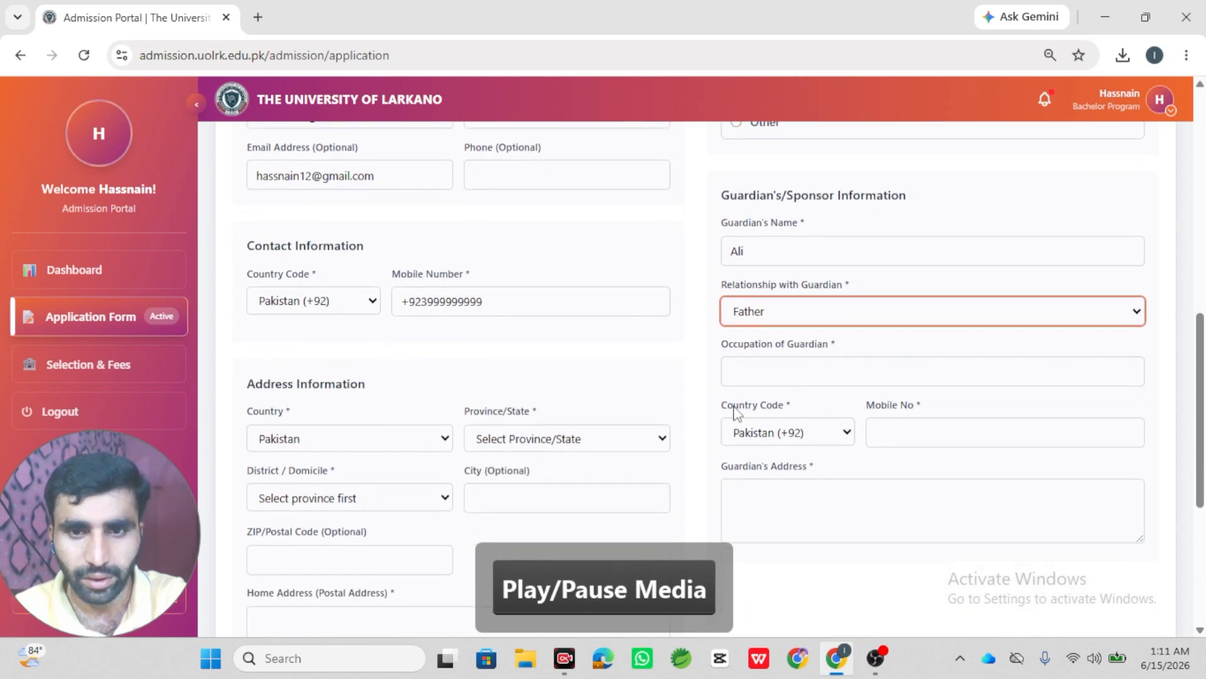
pyautogui.click(800, 367)
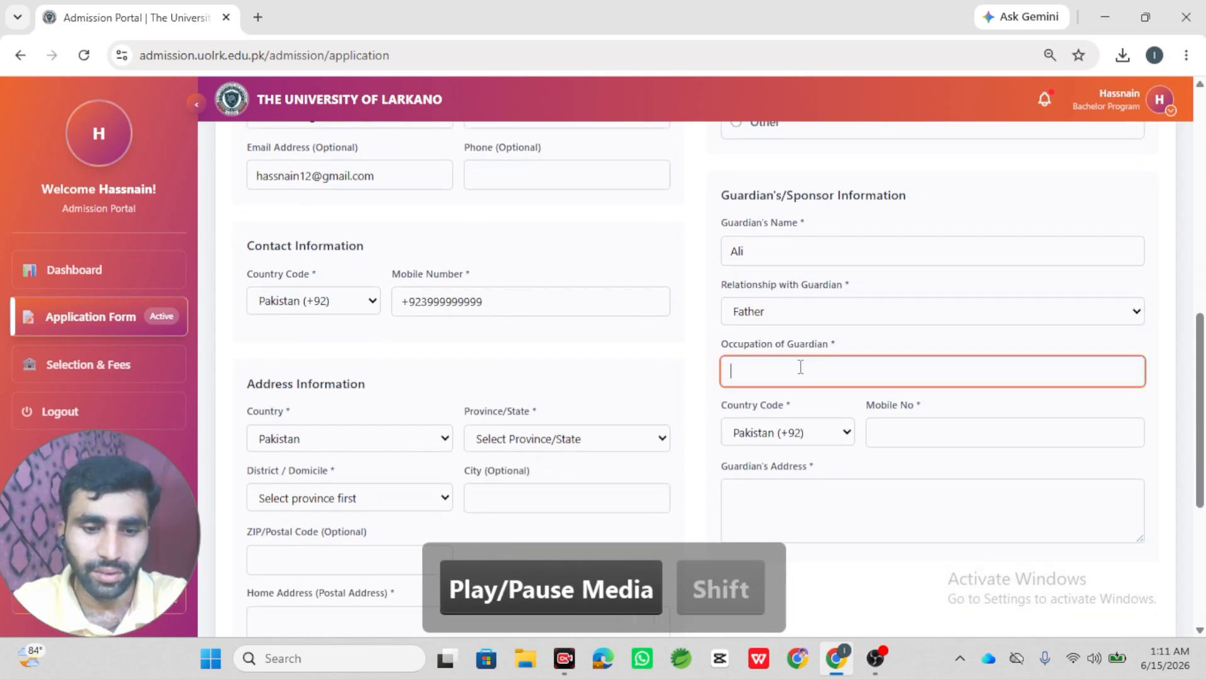
pyautogui.write('Tea')
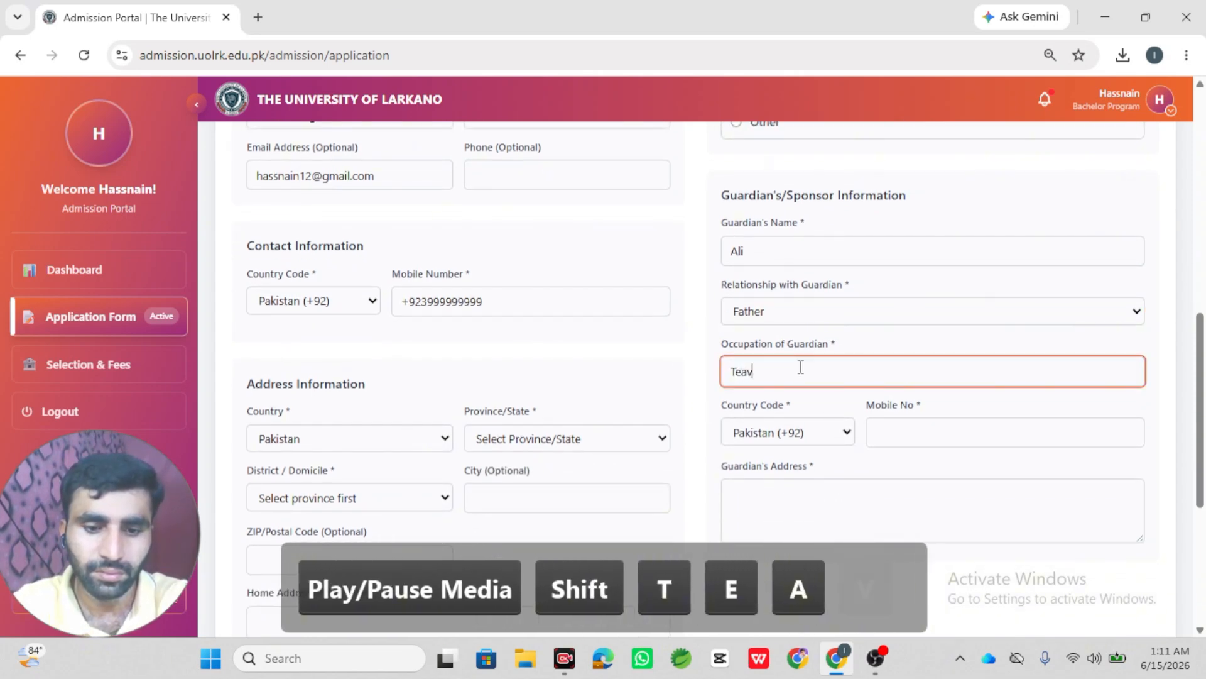
pyautogui.write('v')
pyautogui.press('BackSpace')
# - Finish the occupation 'Teacher', then set province to Sindh and district to Larkana
pyautogui.write('cher')
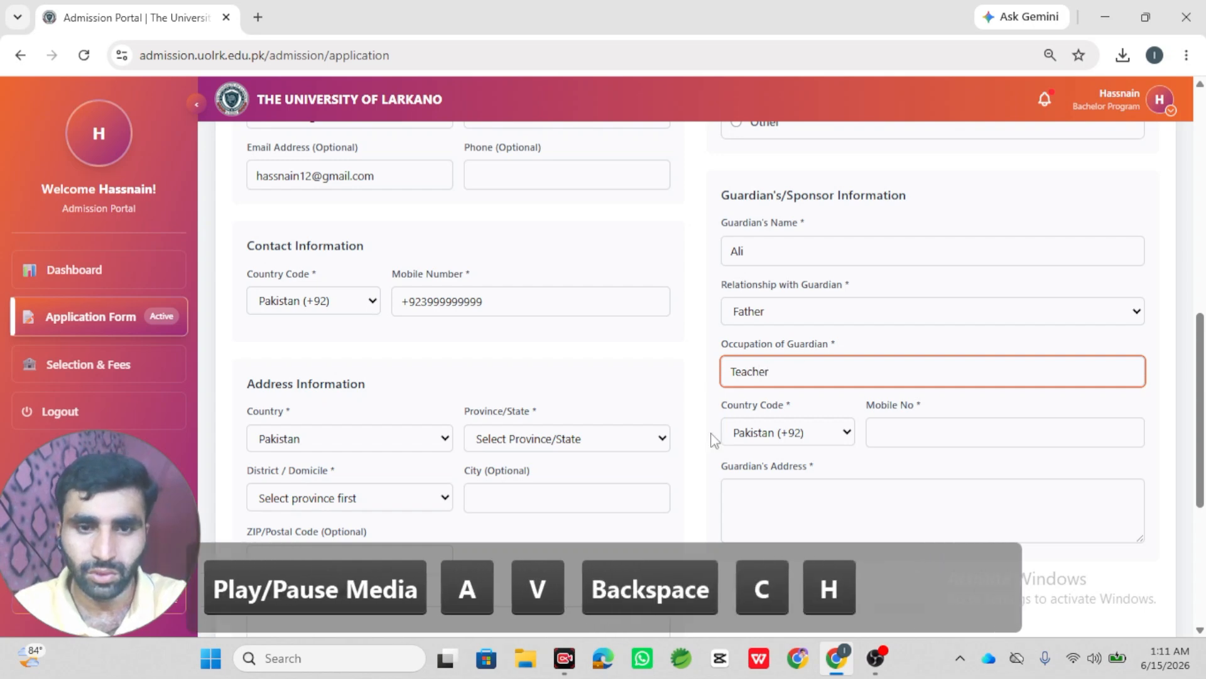
pyautogui.click(570, 439)
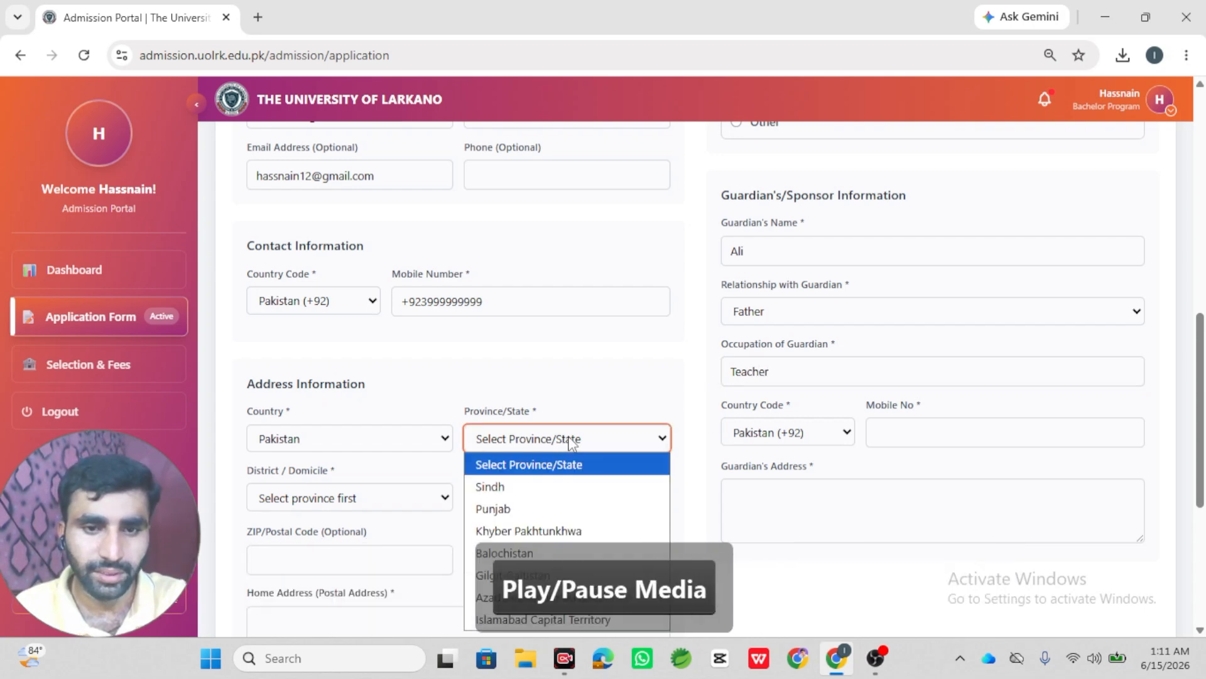
pyautogui.click(563, 481)
pyautogui.click(394, 503)
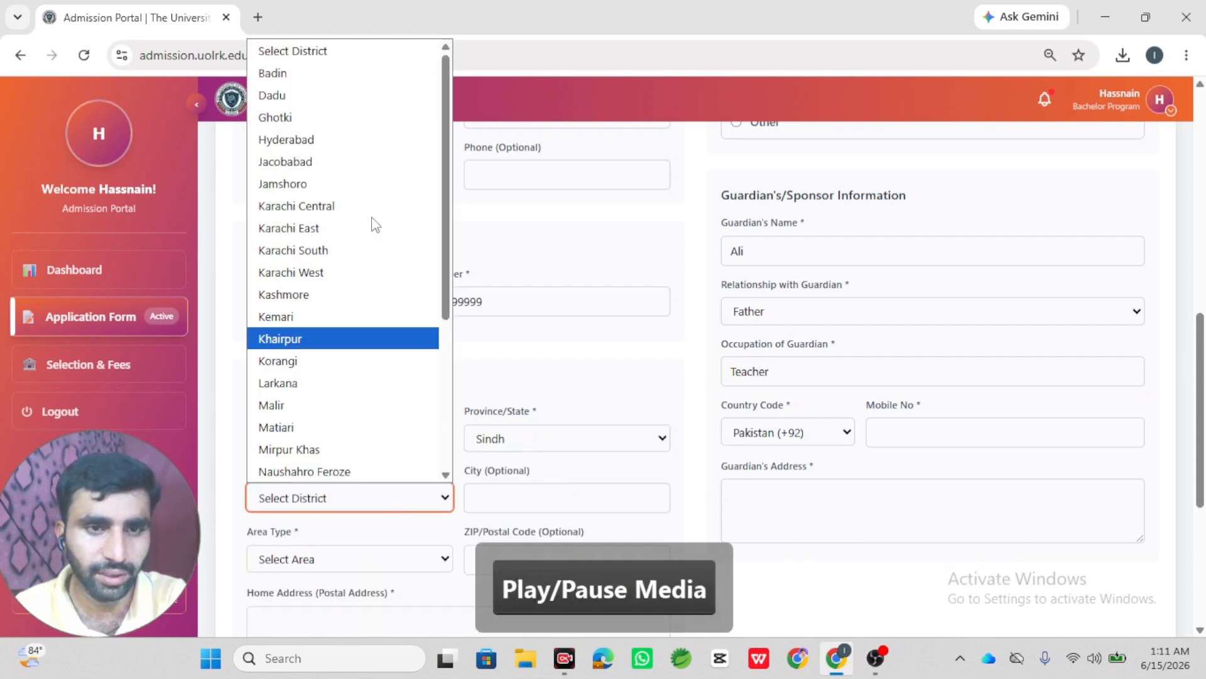
pyautogui.press('l')
pyautogui.press('Return')
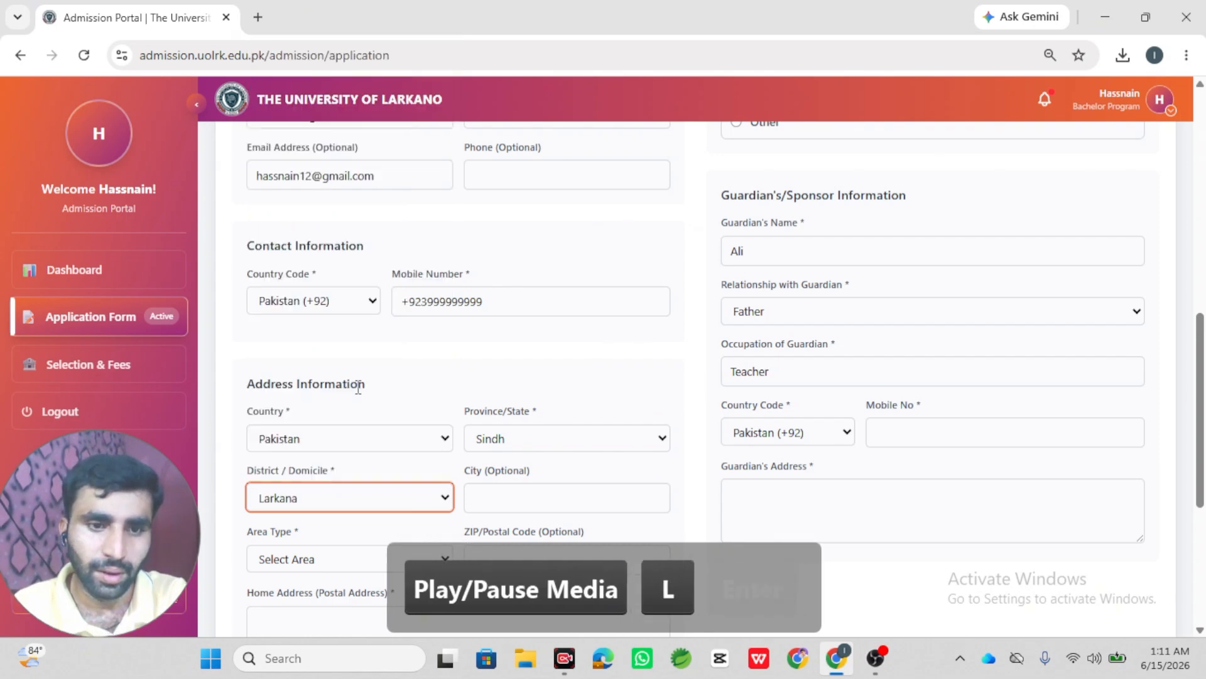
# - Set the area type to Urban, replacing an accidental Rural choice
pyautogui.scroll(-2, 591, 500)
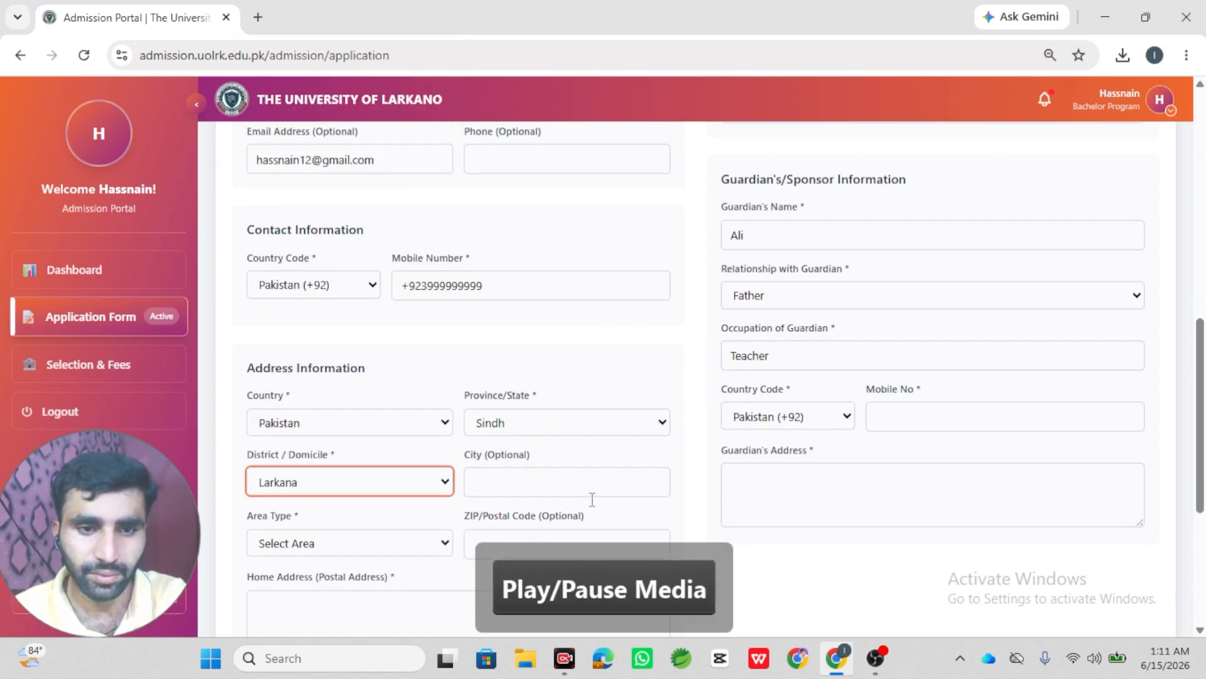
pyautogui.click(410, 465)
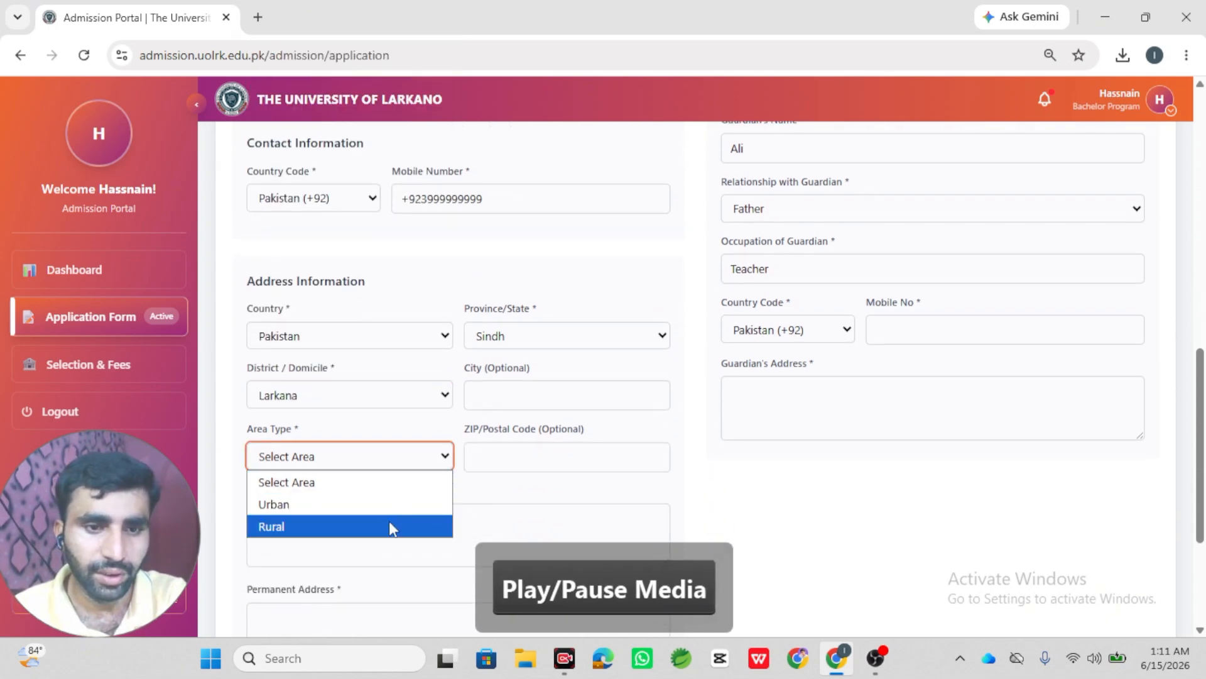
pyautogui.click(390, 525)
pyautogui.click(427, 465)
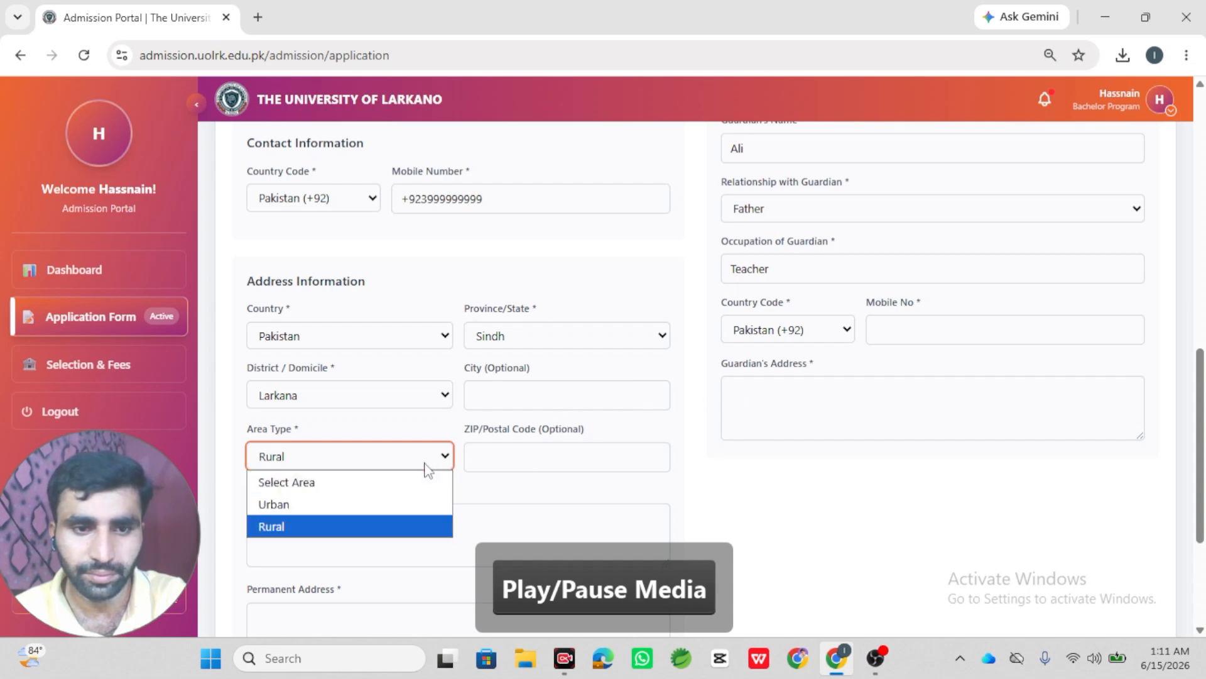
pyautogui.click(404, 503)
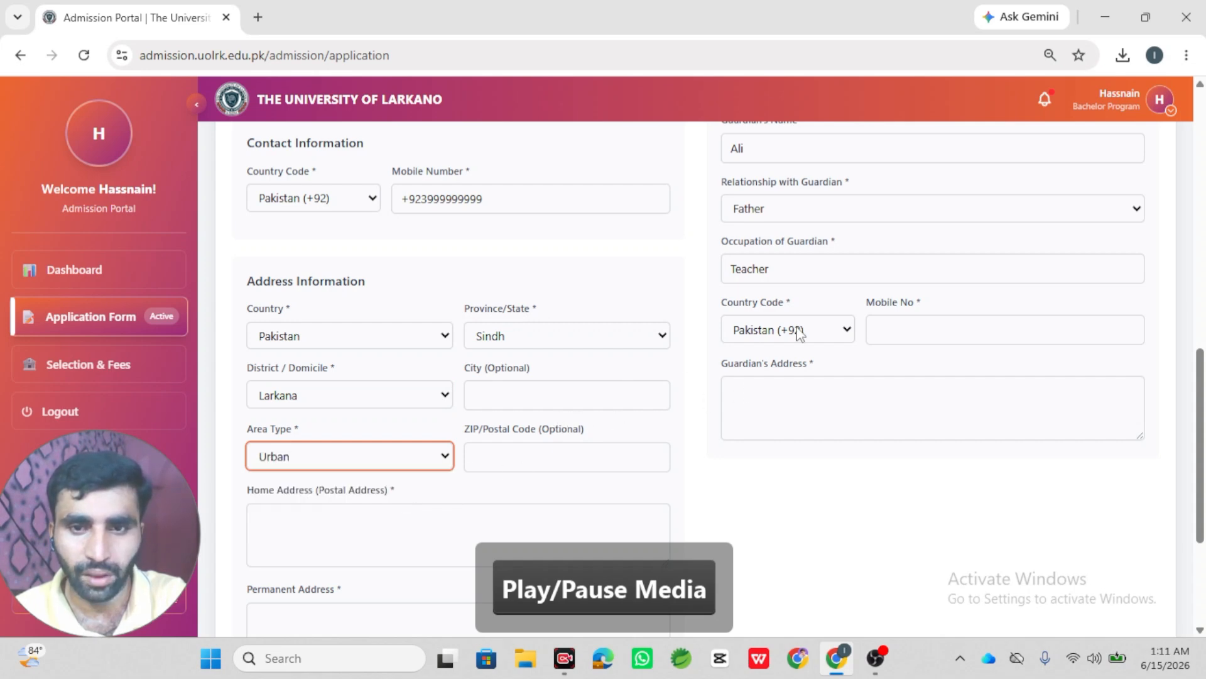
# - Enter the guardian's mobile number and the guardian's address
pyautogui.click(904, 327)
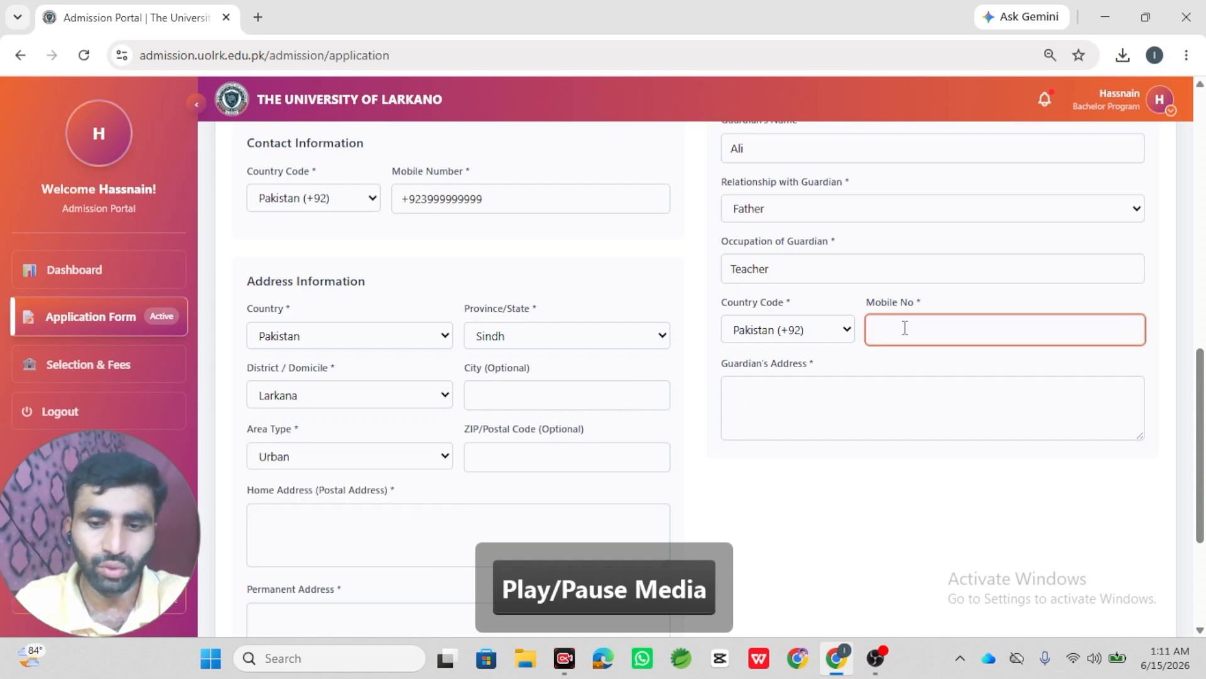
pyautogui.write('03')
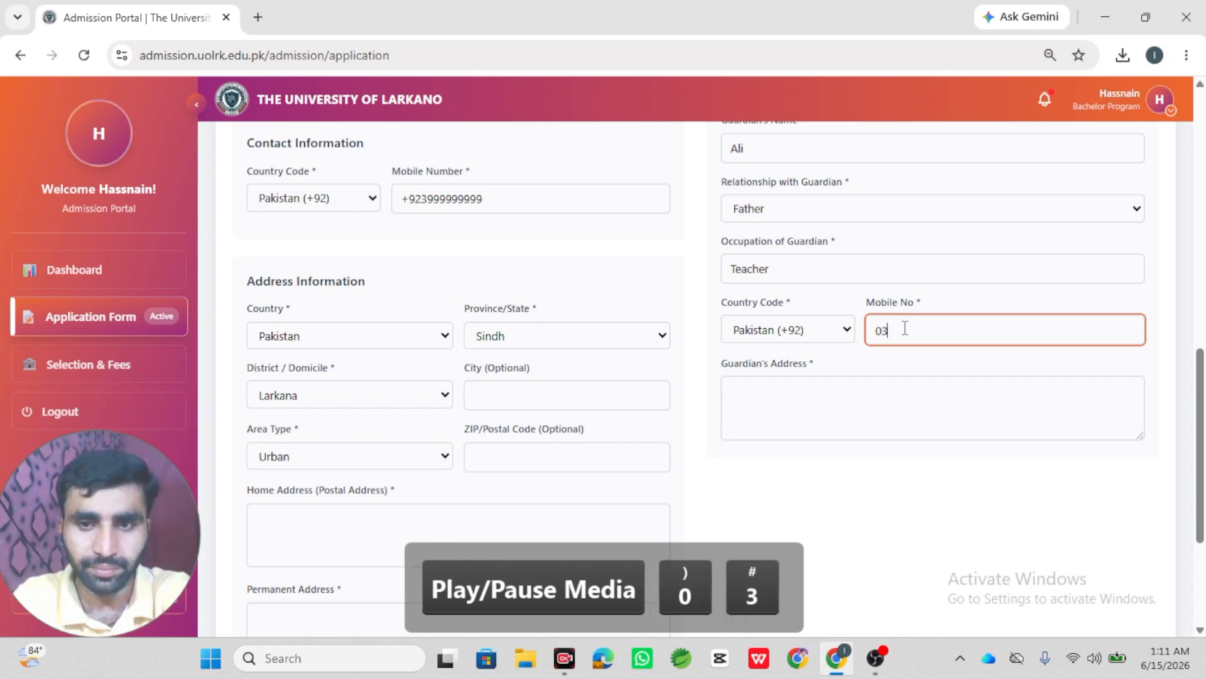
pyautogui.write('000000000')
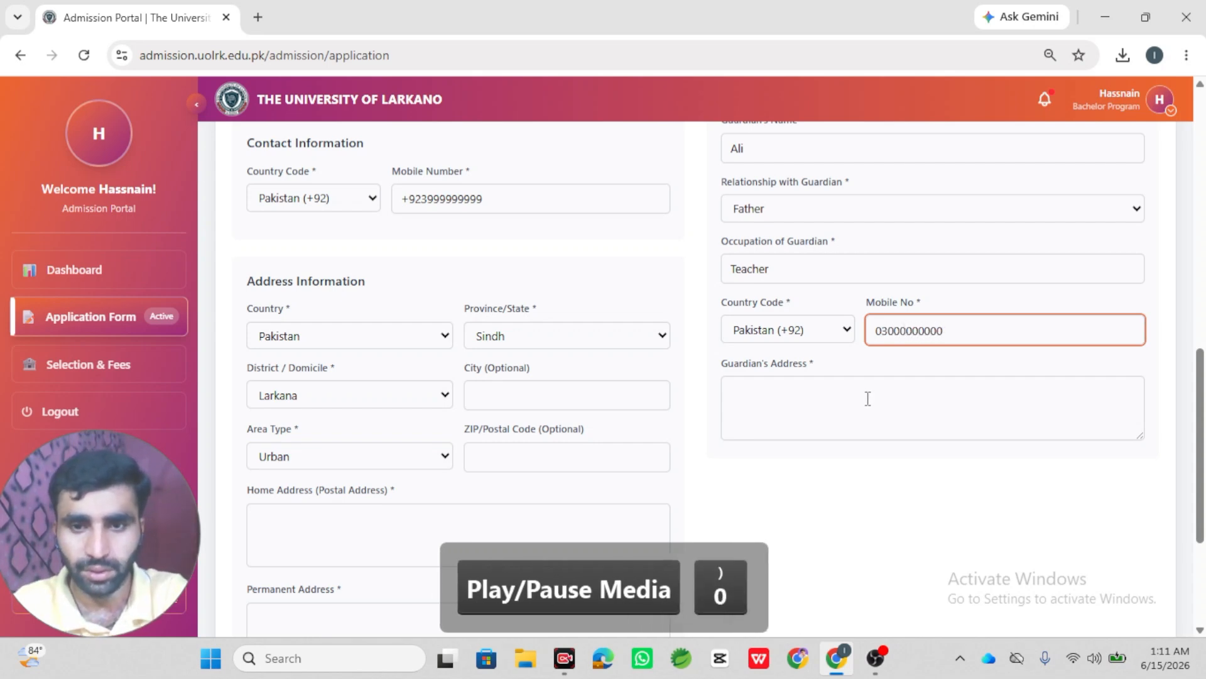
pyautogui.click(867, 402)
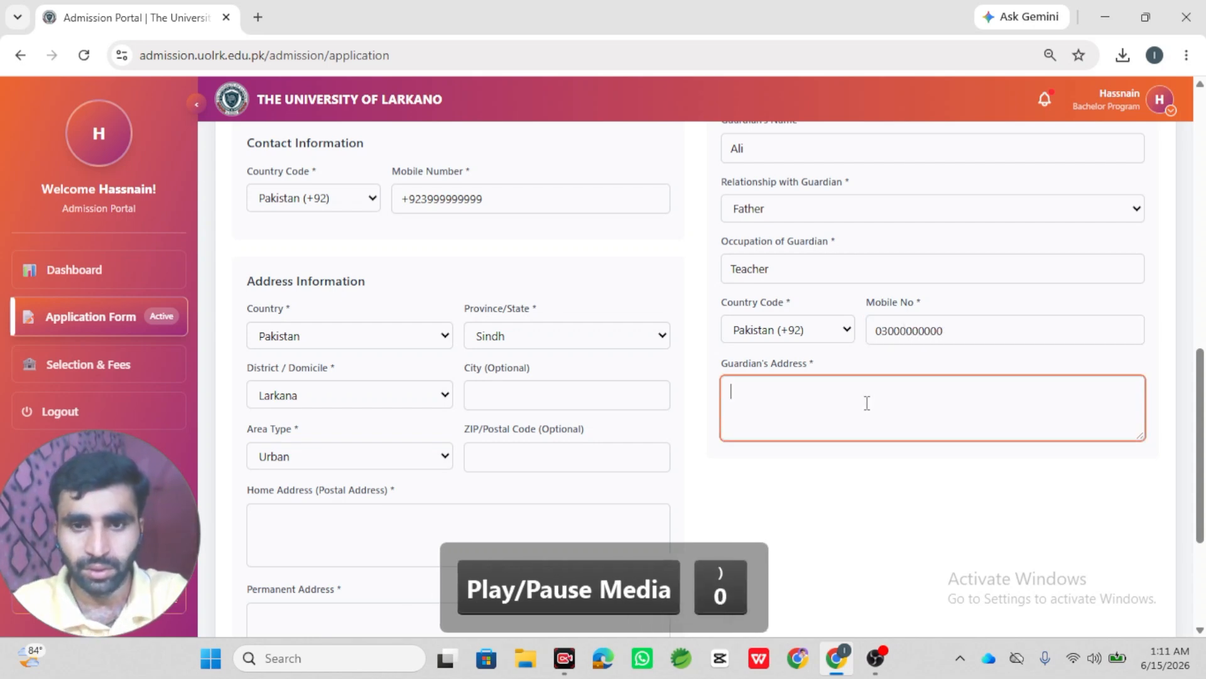
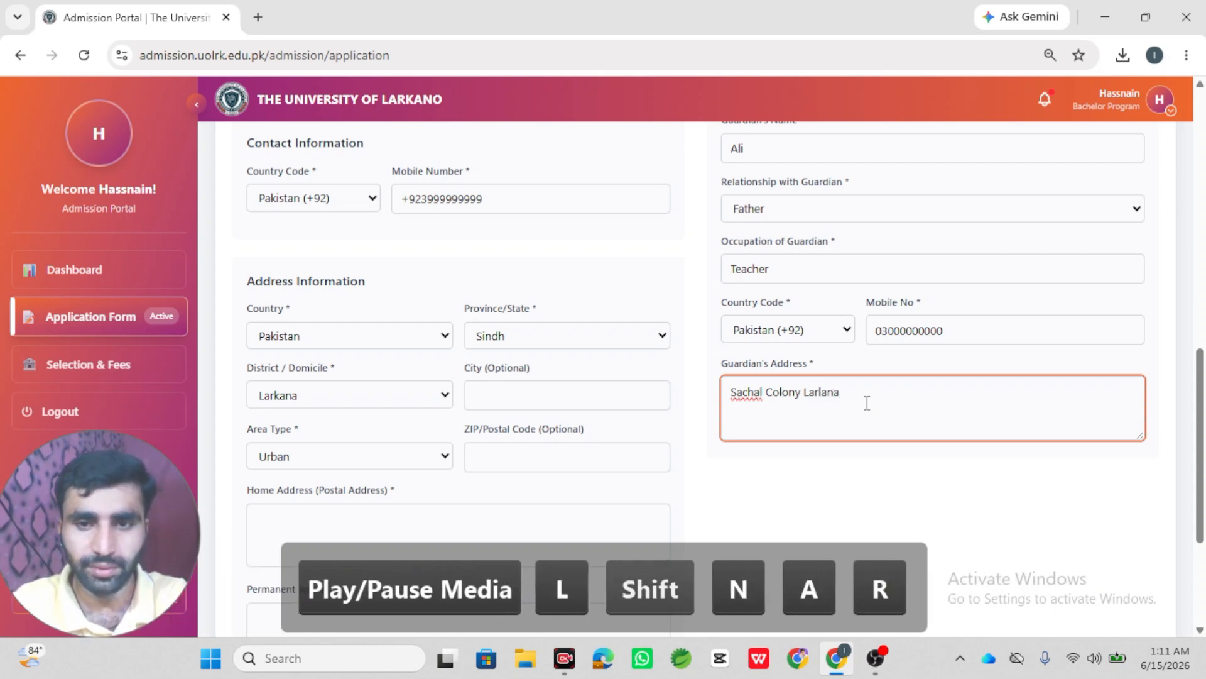
pyautogui.press('BackSpace')
pyautogui.press('BackSpace')
pyautogui.press('BackSpace')
pyautogui.press('BackSpace')
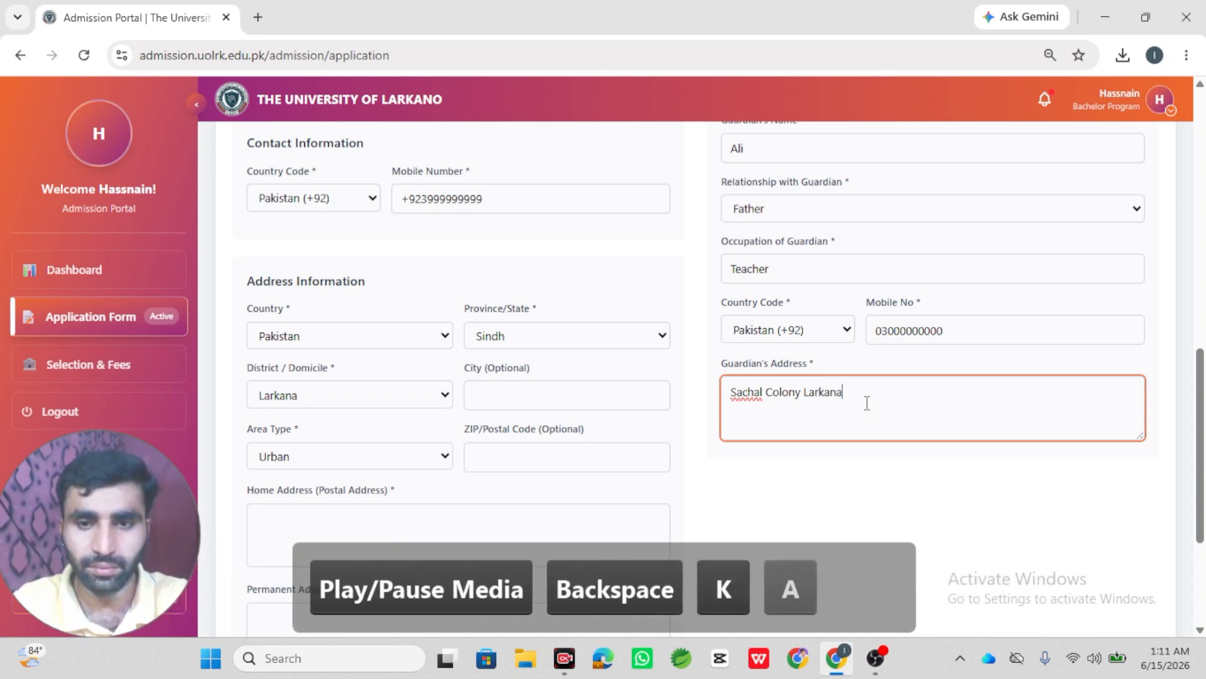
# - Copy the guardian's address into the Home Address and Permanent Address fields
pyautogui.hotkey('ctrl', 'a')
pyautogui.hotkey('ctrl', 'c')
pyautogui.click(476, 528)
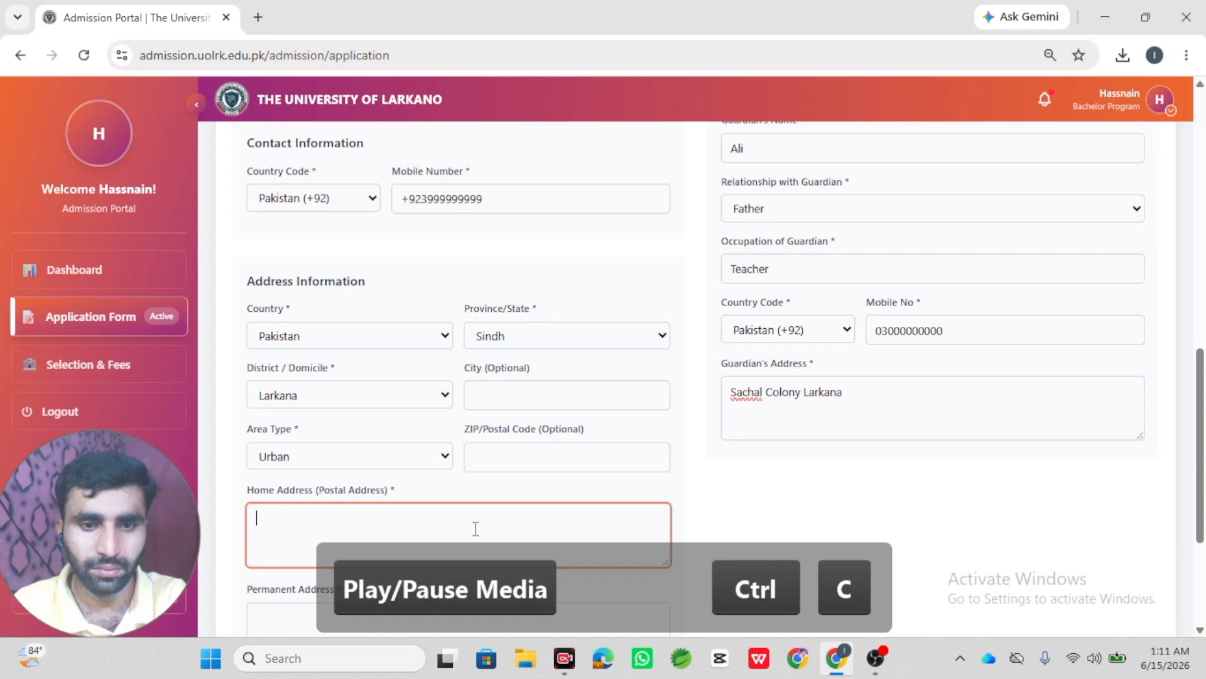
pyautogui.hotkey('ctrl', 'v')
pyautogui.scroll(-3, 379, 542)
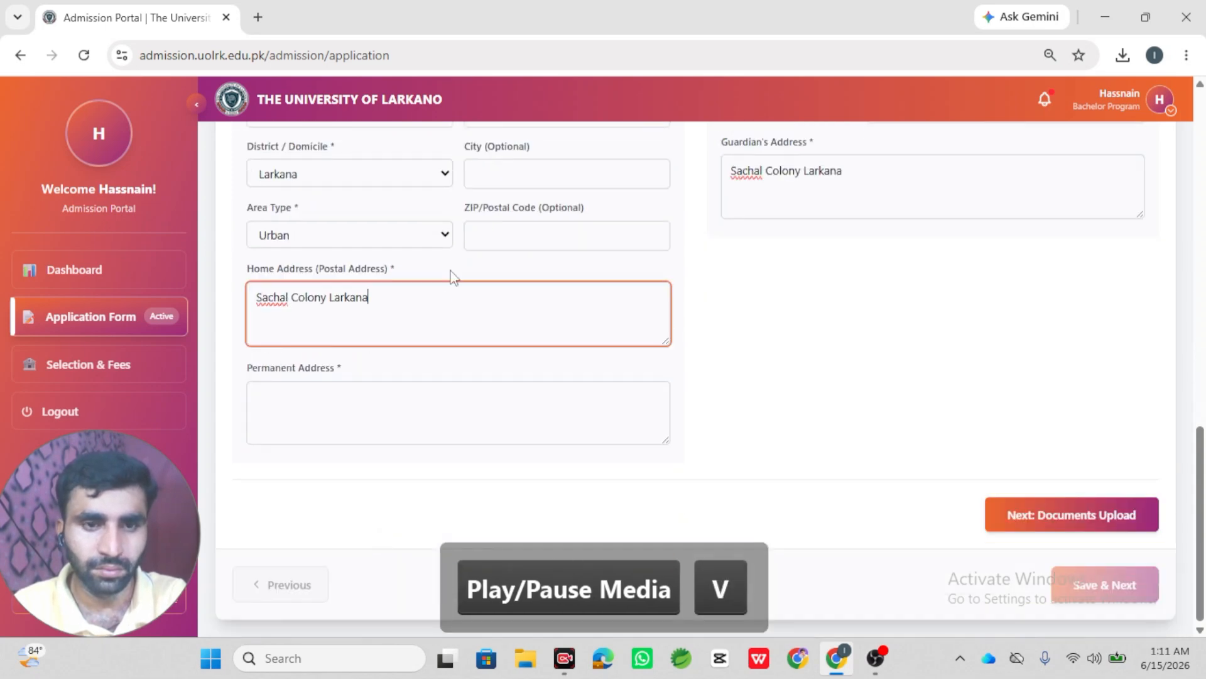
pyautogui.click(437, 411)
pyautogui.hotkey('ctrl', 'v')
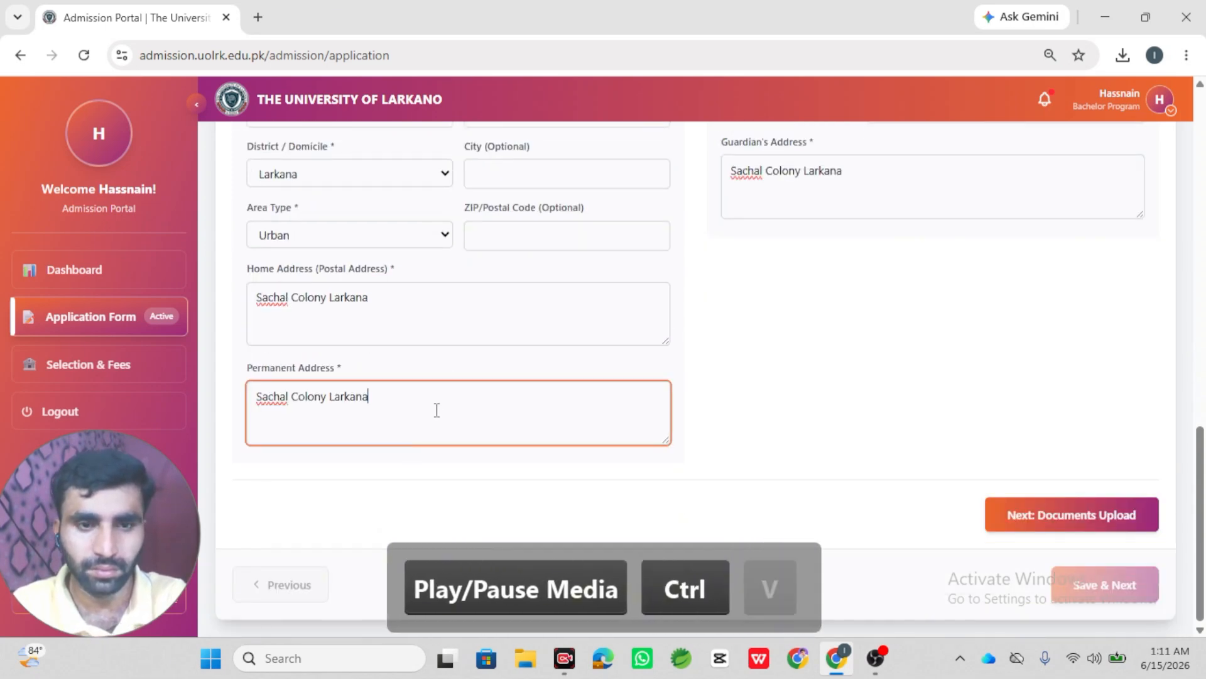
# - Fix the 'Religion is required' error by choosing Islam, then advance to Documents Upload
pyautogui.click(1016, 514)
pyautogui.scroll(3, 836, 384)
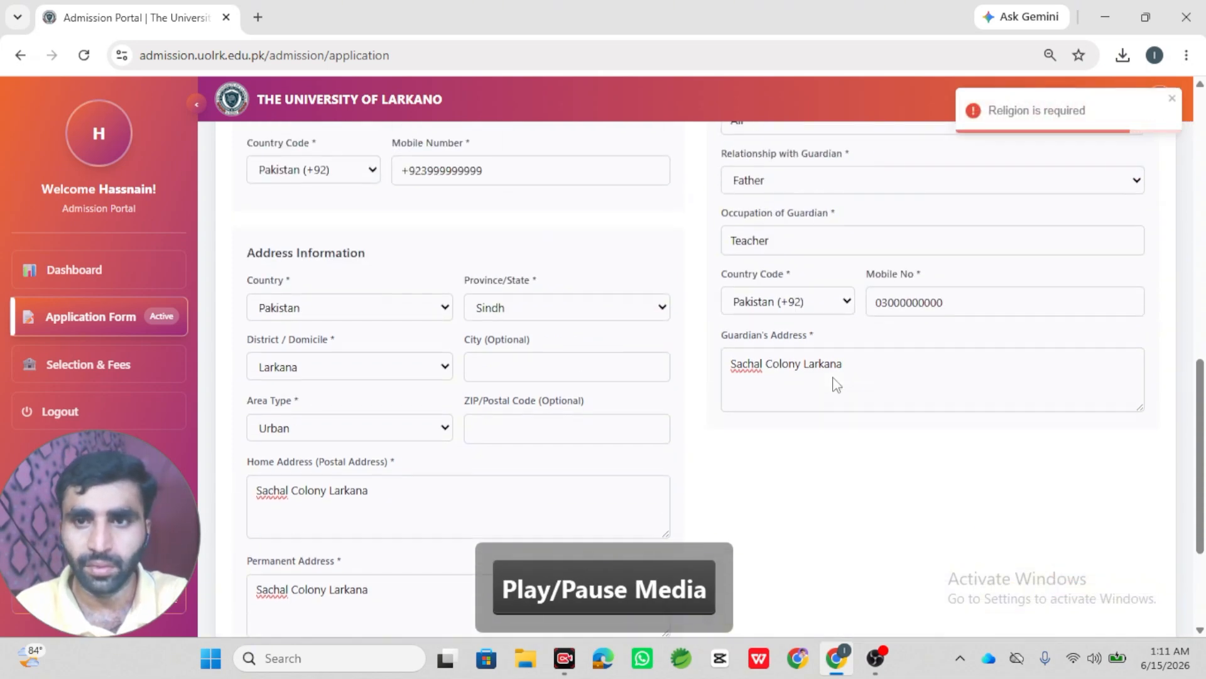
pyautogui.scroll(4, 835, 377)
pyautogui.scroll(-5, 834, 377)
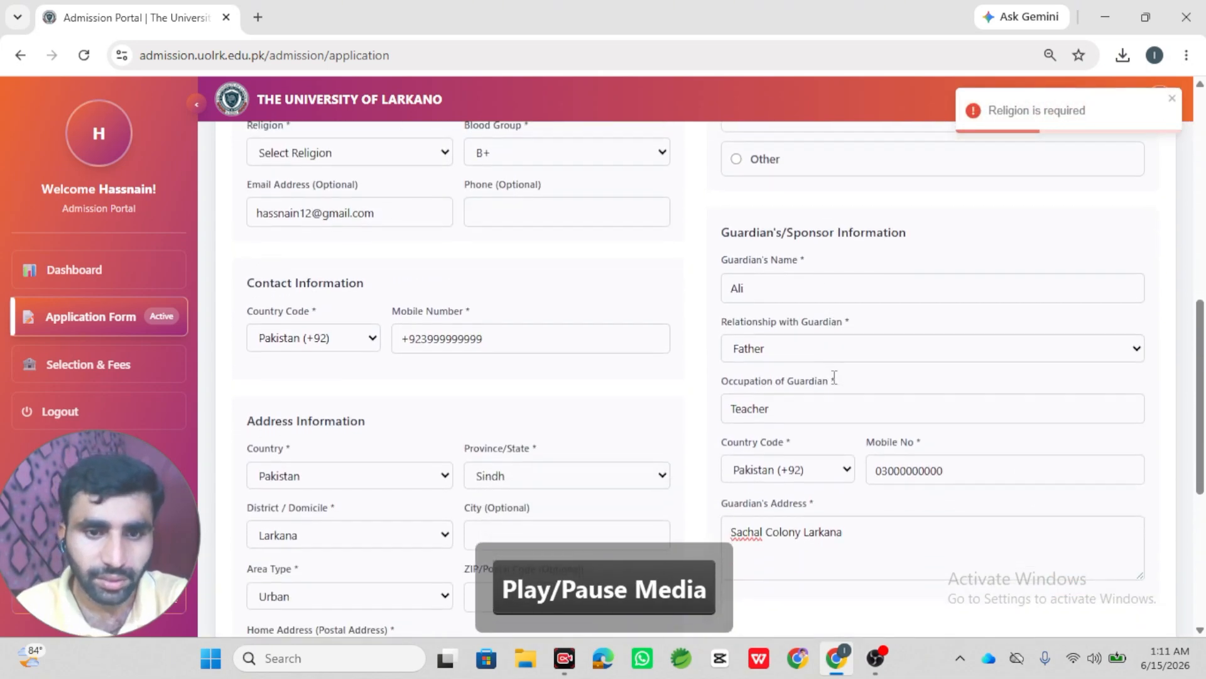
pyautogui.scroll(2, 834, 377)
pyautogui.scroll(5, 835, 377)
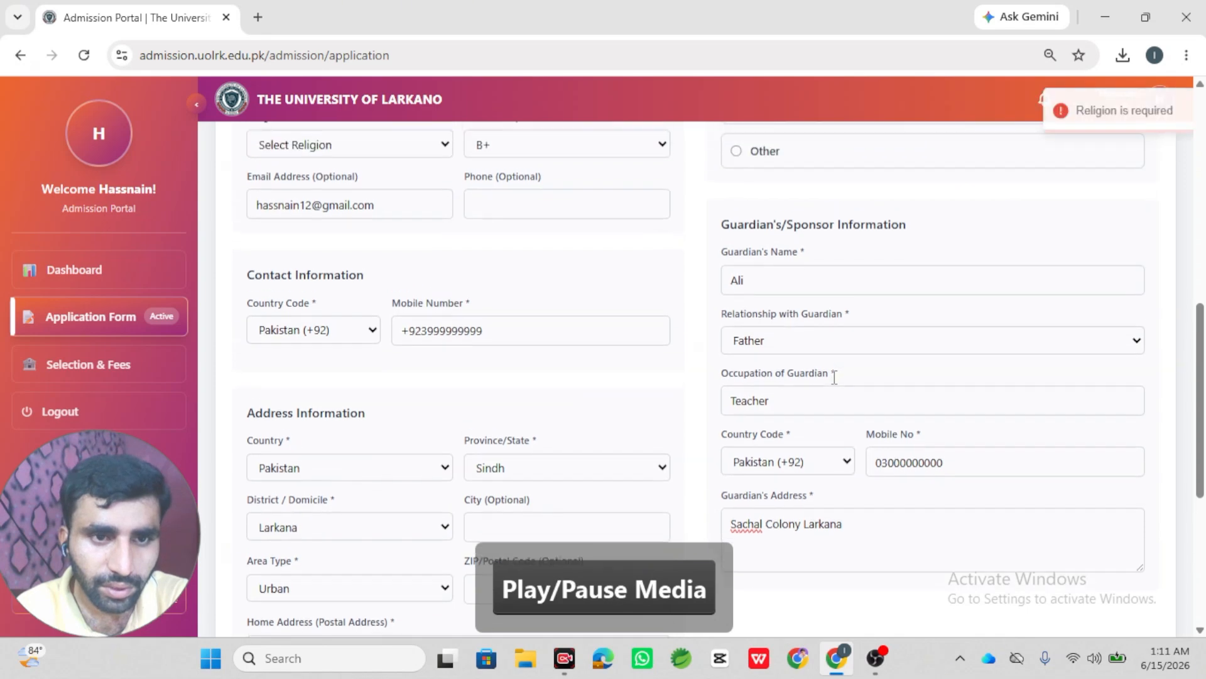
pyautogui.scroll(2, 834, 384)
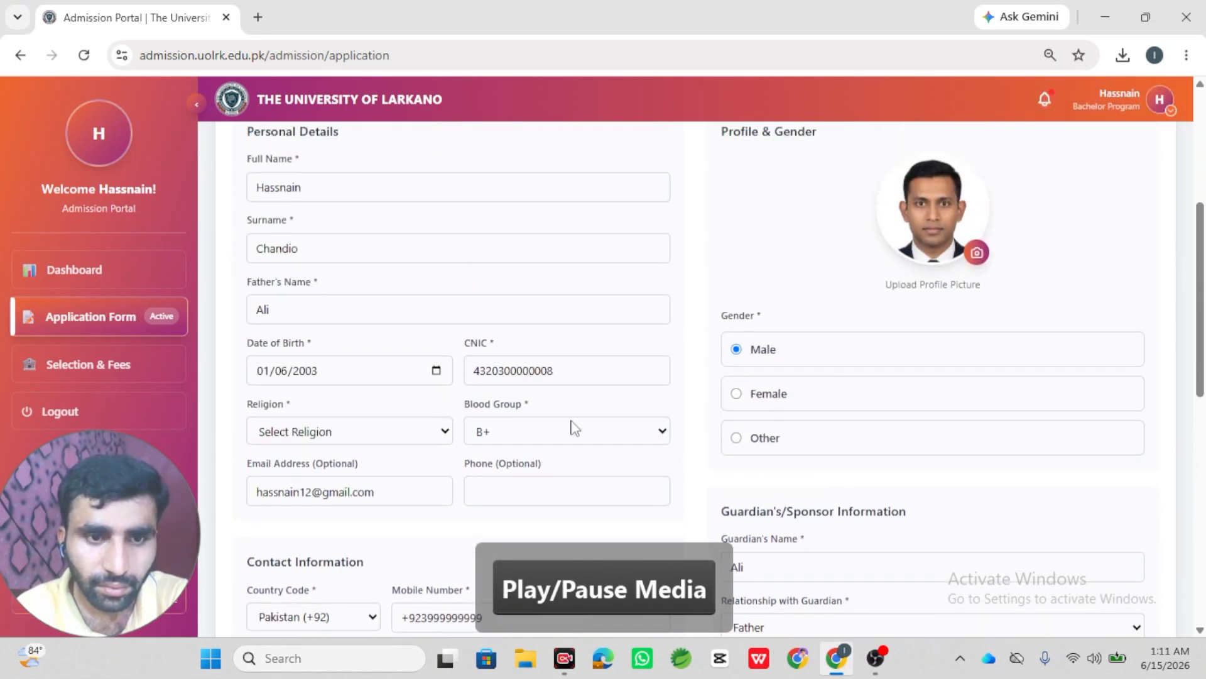
pyautogui.click(431, 435)
pyautogui.click(398, 480)
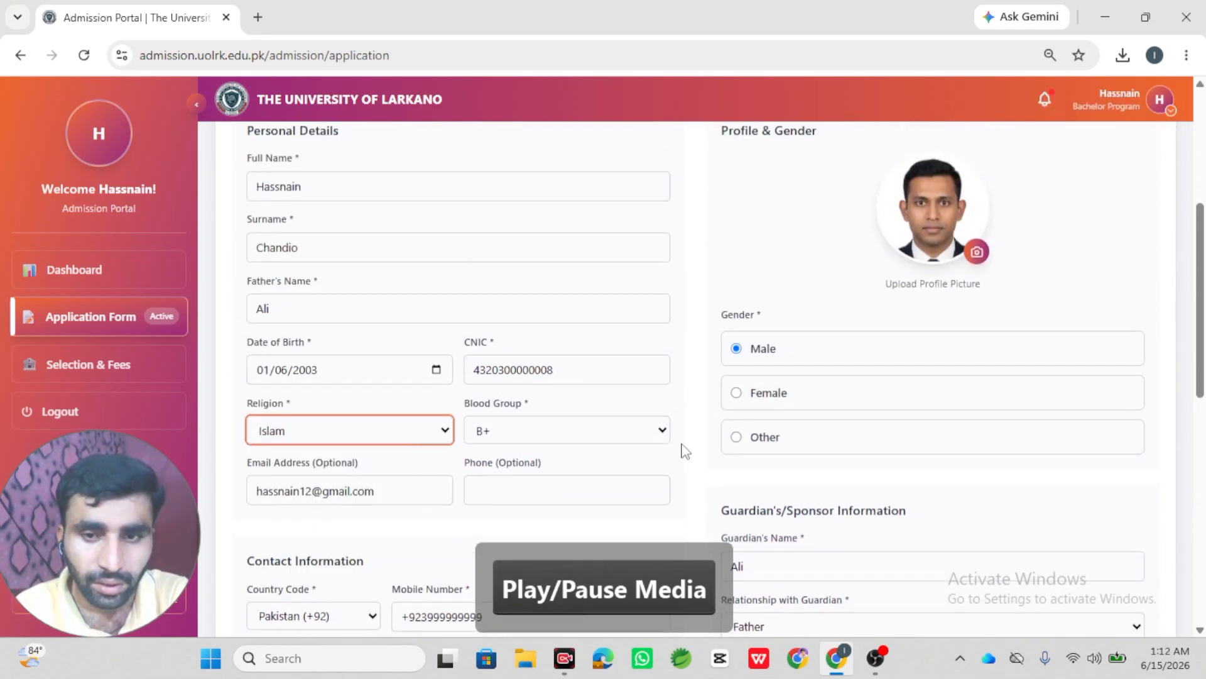
pyautogui.scroll(-10, 685, 451)
pyautogui.click(1021, 509)
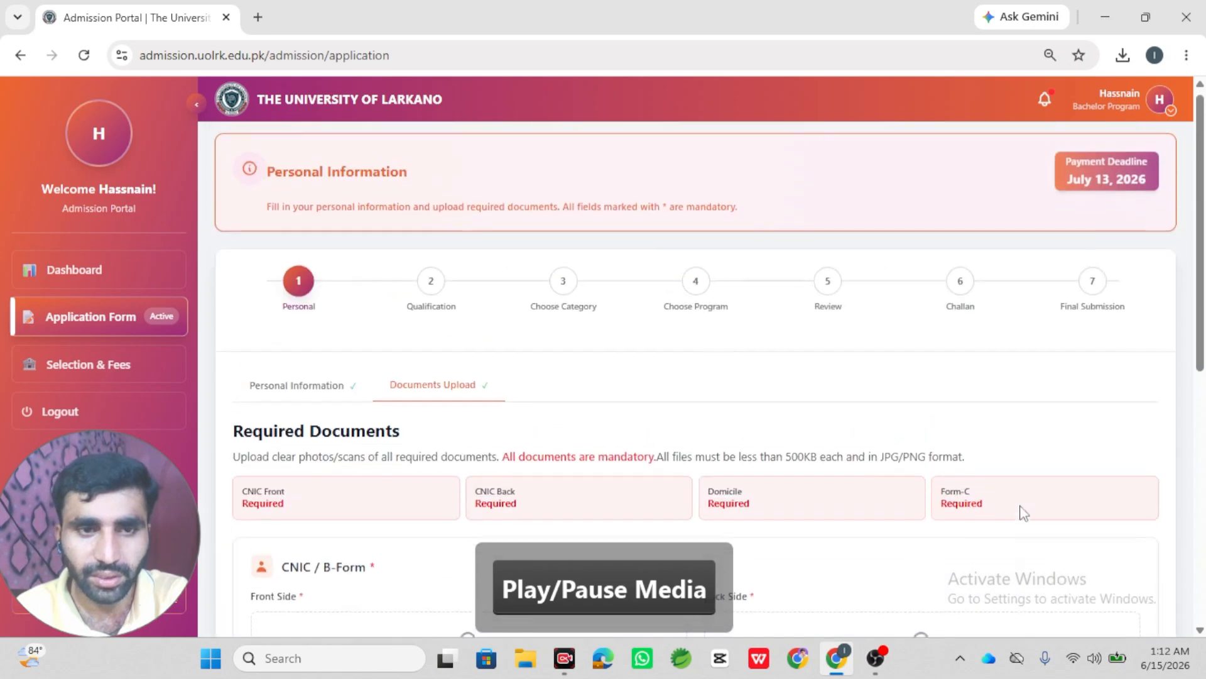
# - Upload Cert.png as both the CNIC front and CNIC back images
pyautogui.scroll(-2, 441, 403)
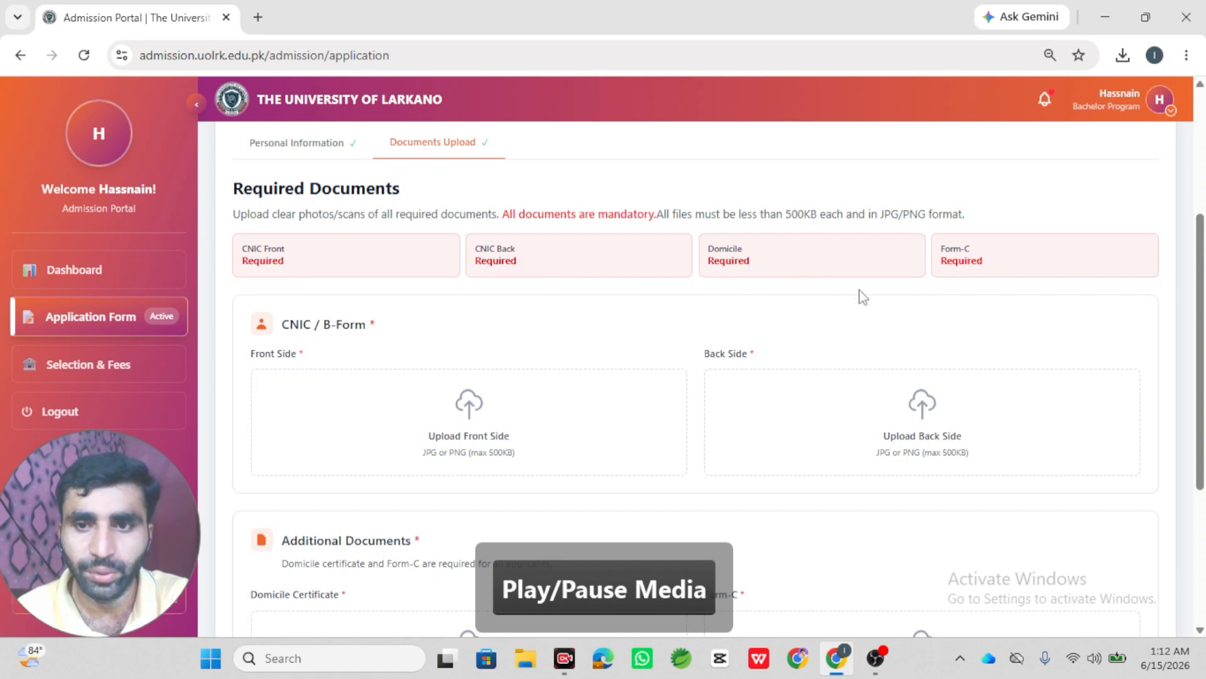
pyautogui.scroll(-1, 917, 279)
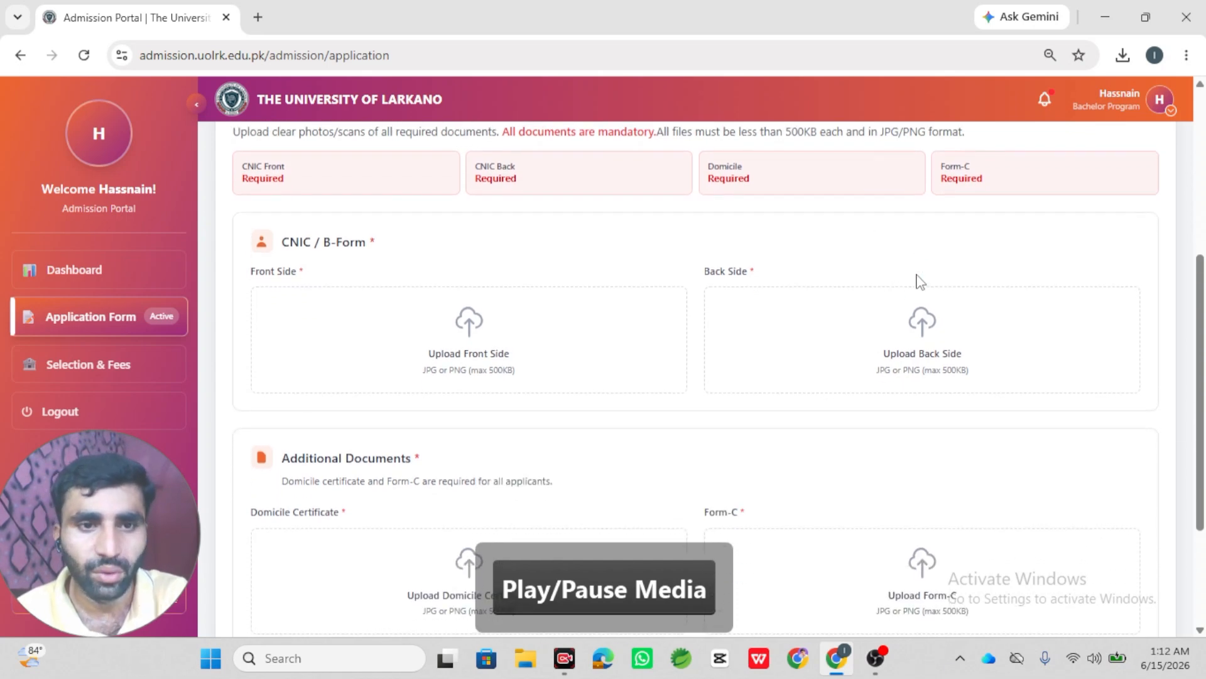
pyautogui.click(523, 357)
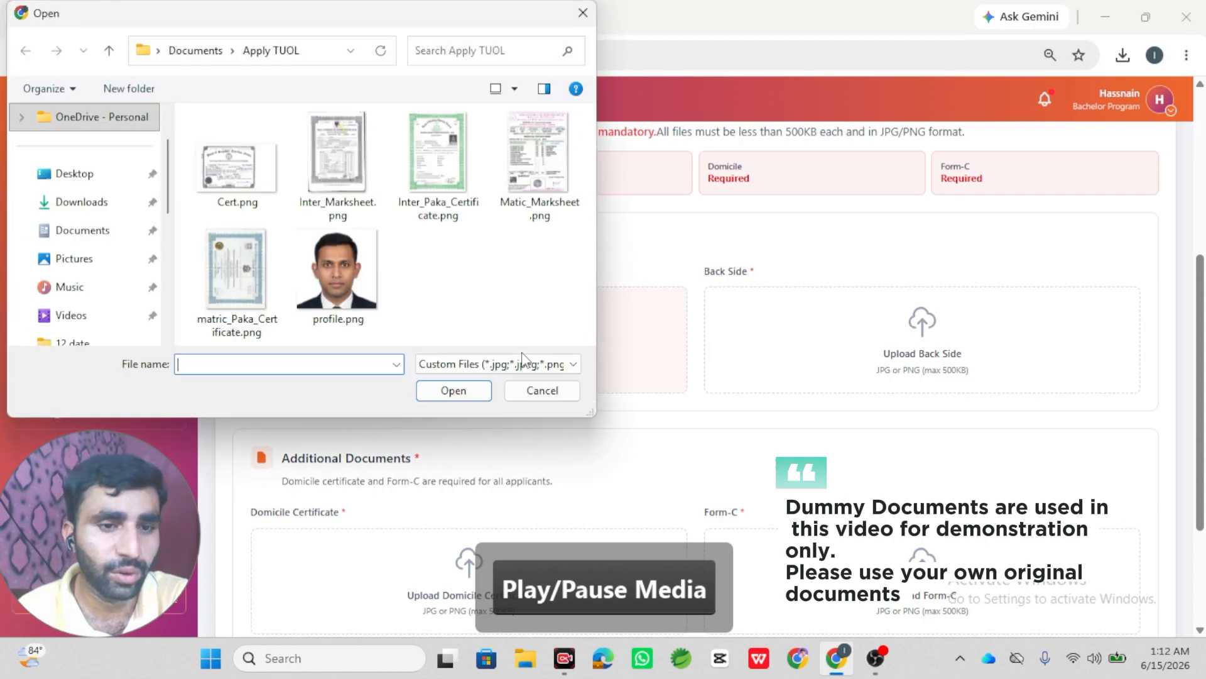
pyautogui.doubleClick(236, 167)
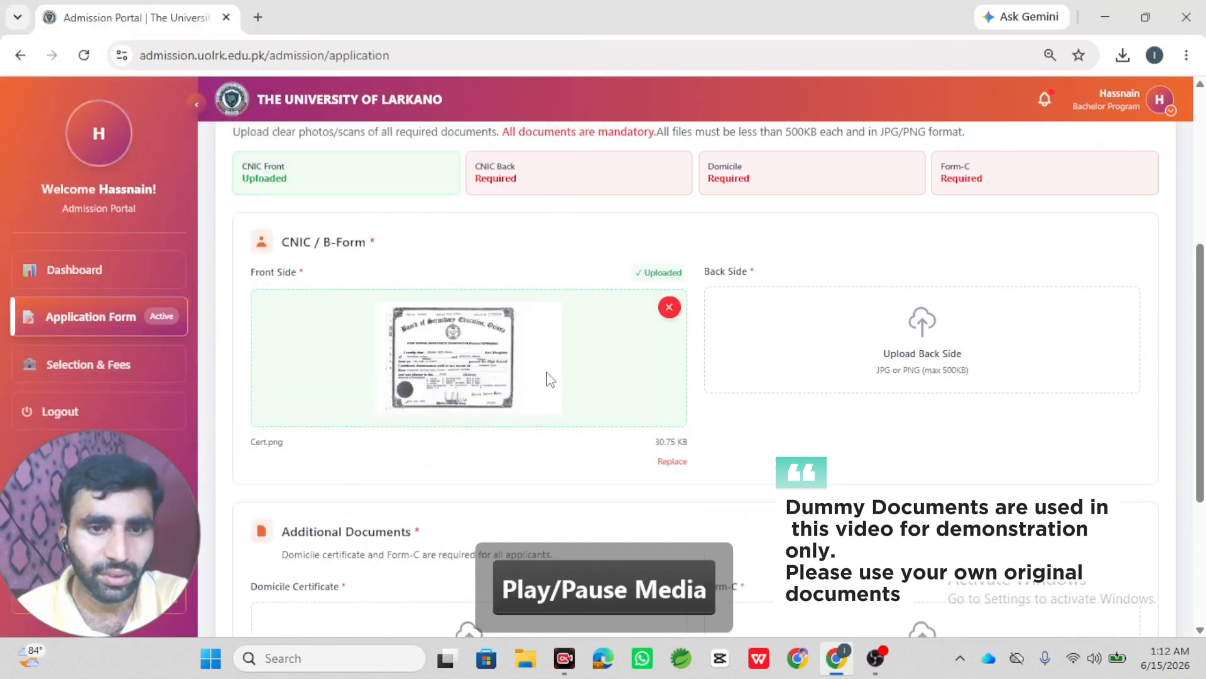
pyautogui.click(884, 353)
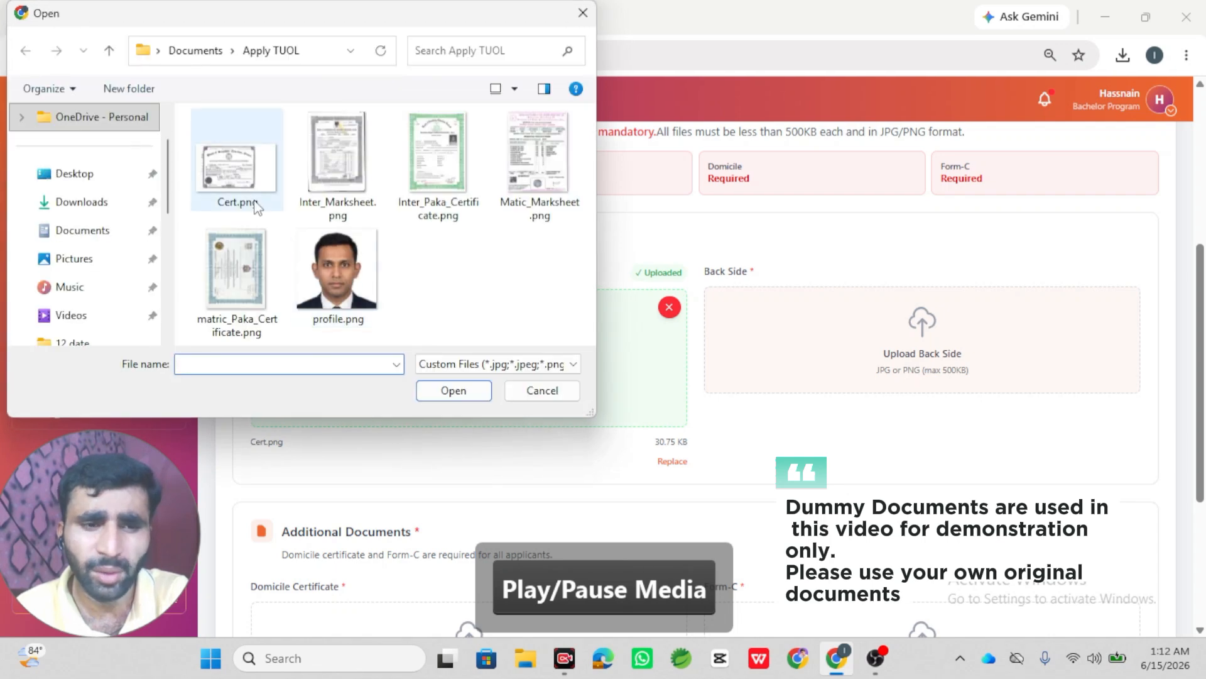
pyautogui.click(230, 177)
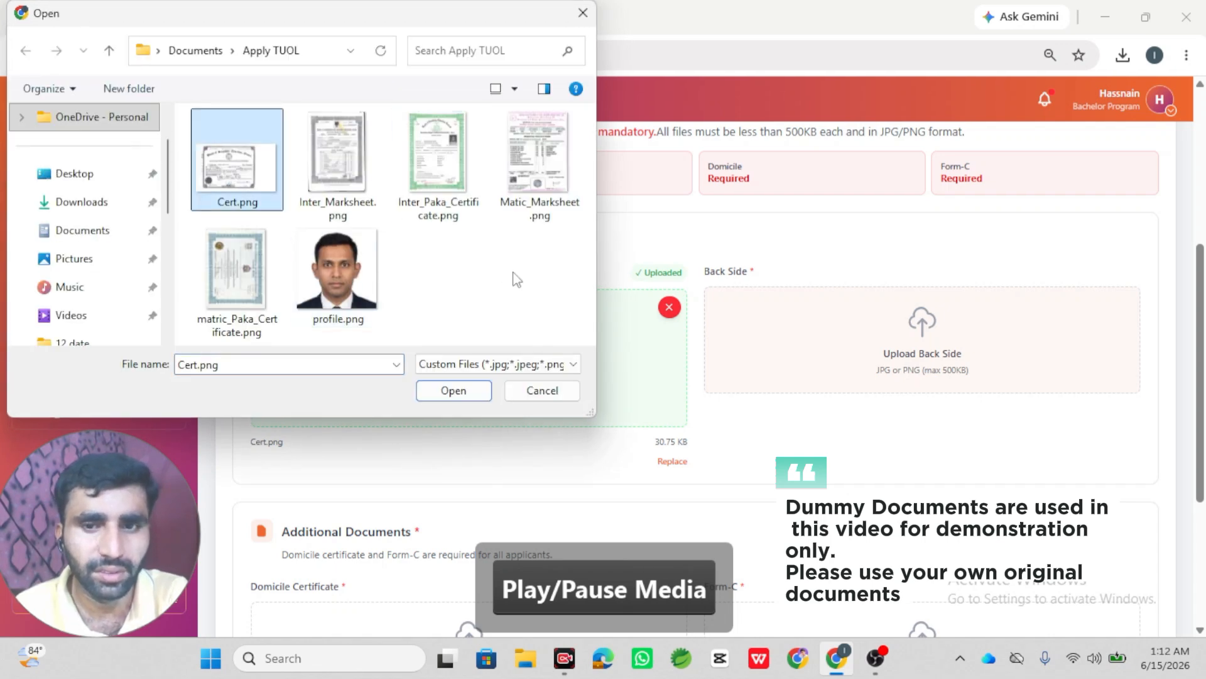
pyautogui.click(438, 393)
# - Upload Matic_Marksheet.png as the Domicile Certificate and as the Form-C document
pyautogui.scroll(-3, 692, 465)
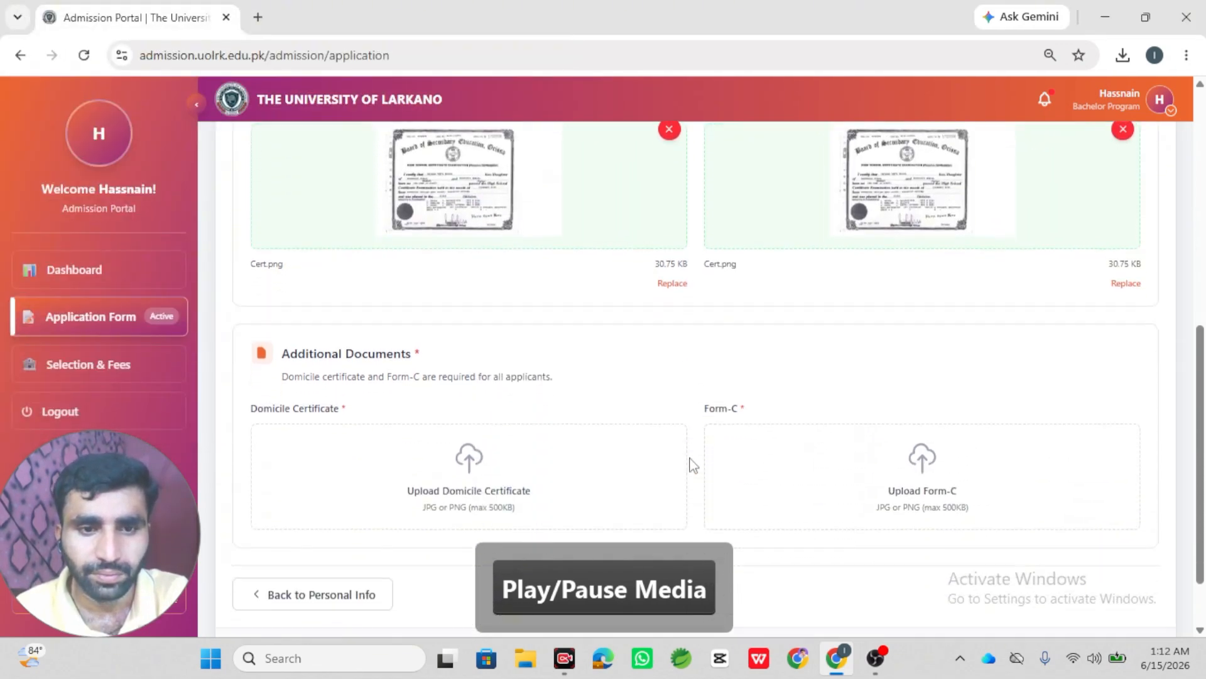
pyautogui.scroll(-1, 692, 465)
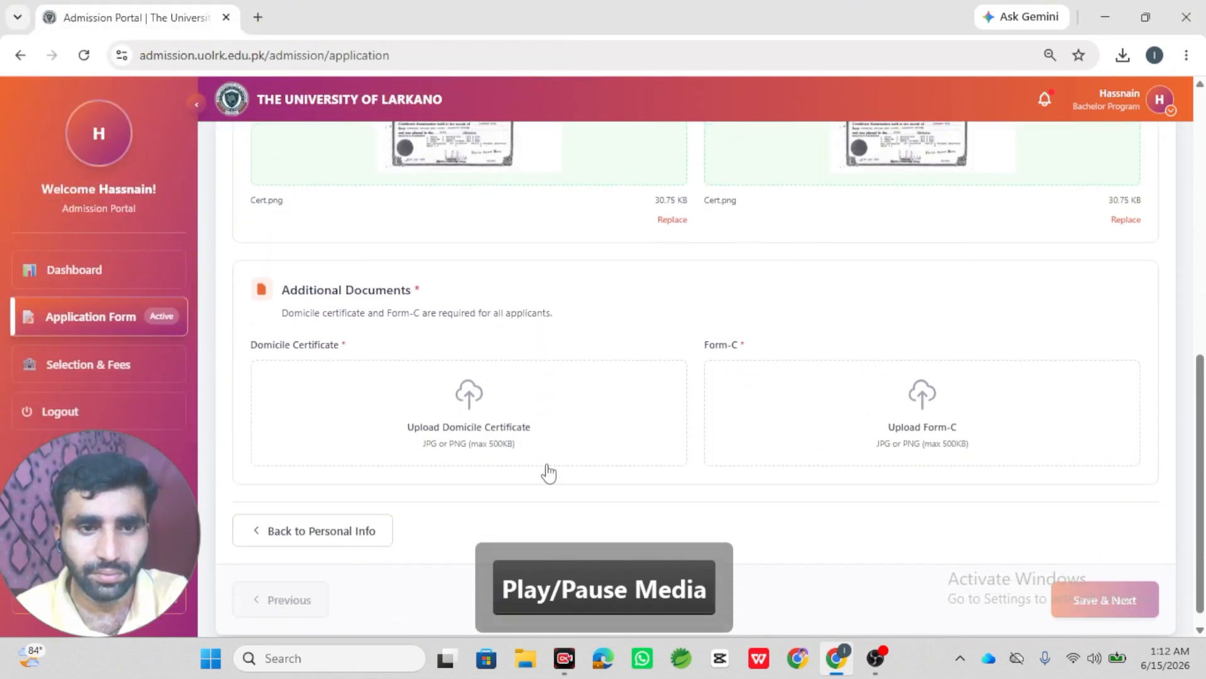
pyautogui.click(463, 415)
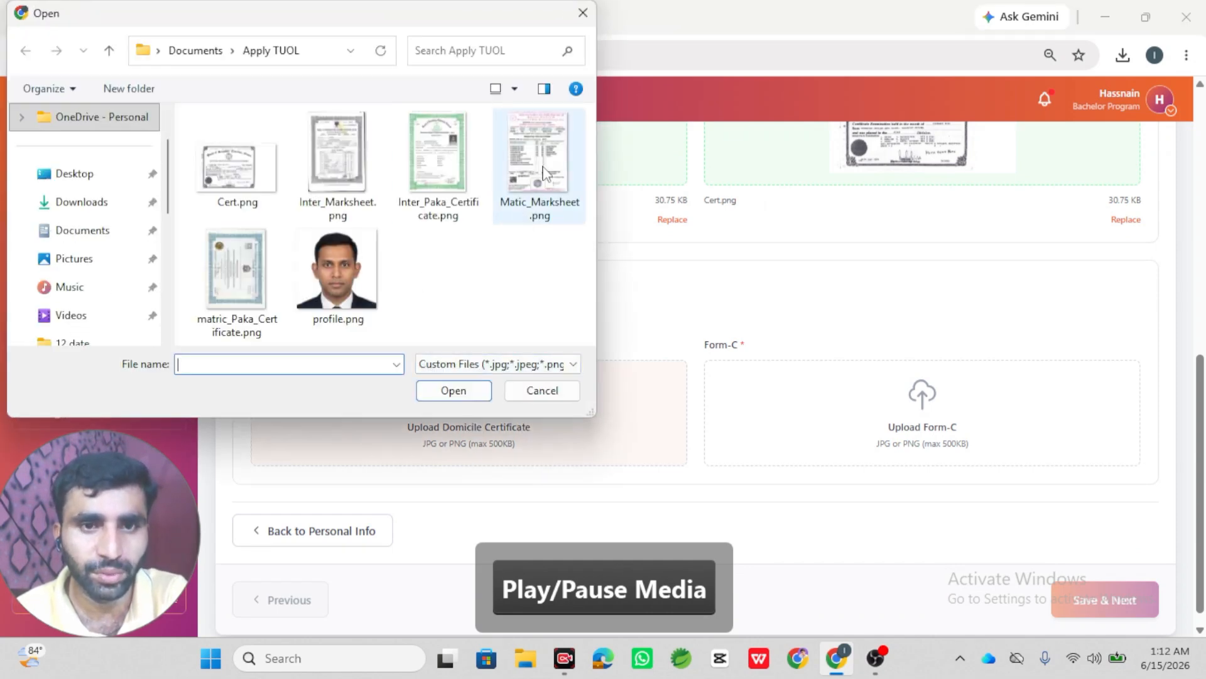
pyautogui.doubleClick(544, 173)
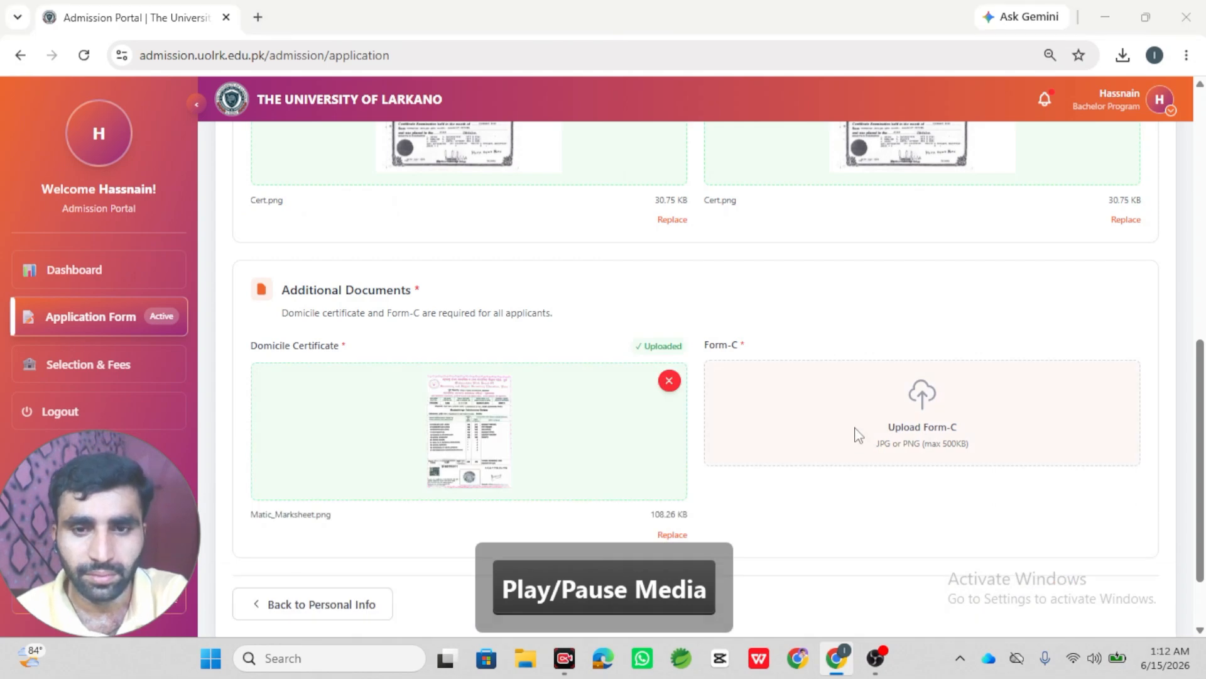
pyautogui.click(858, 434)
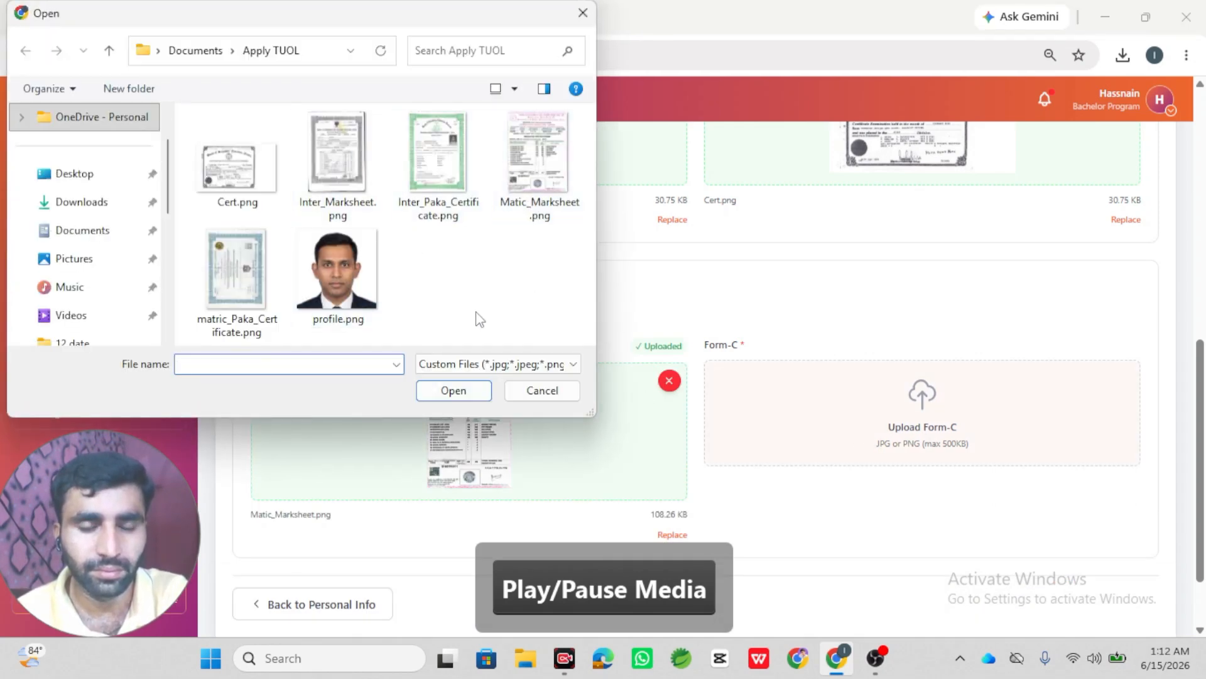
pyautogui.doubleClick(539, 158)
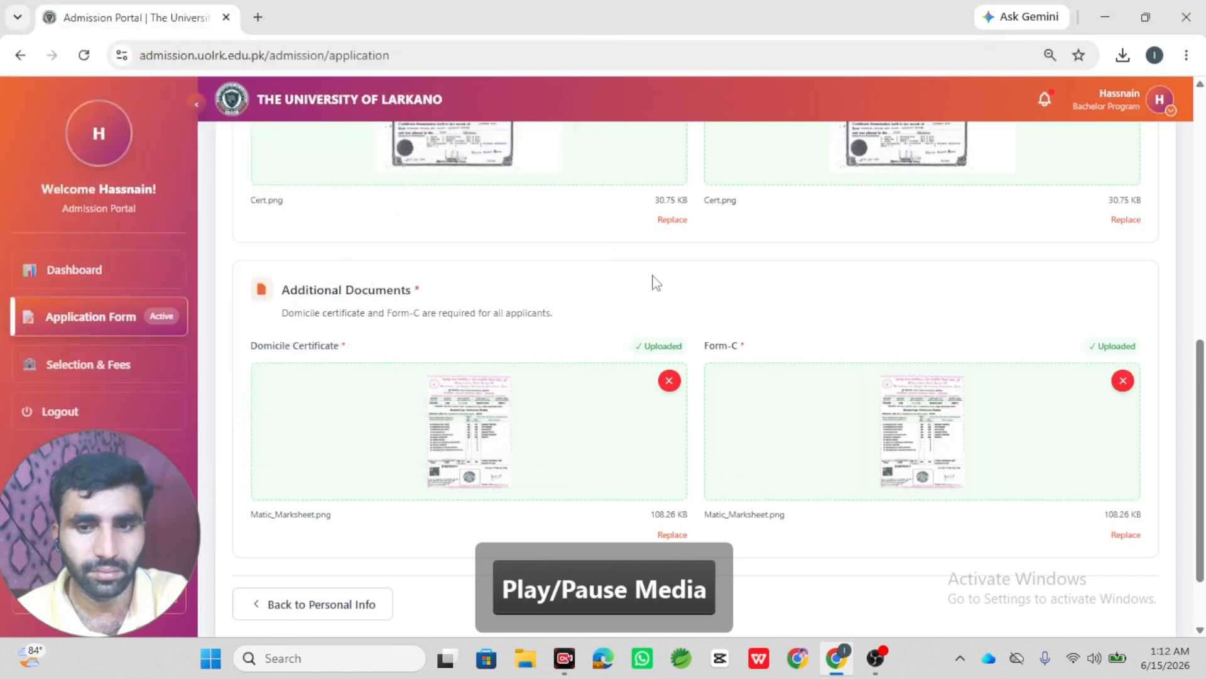
pyautogui.scroll(-2, 653, 281)
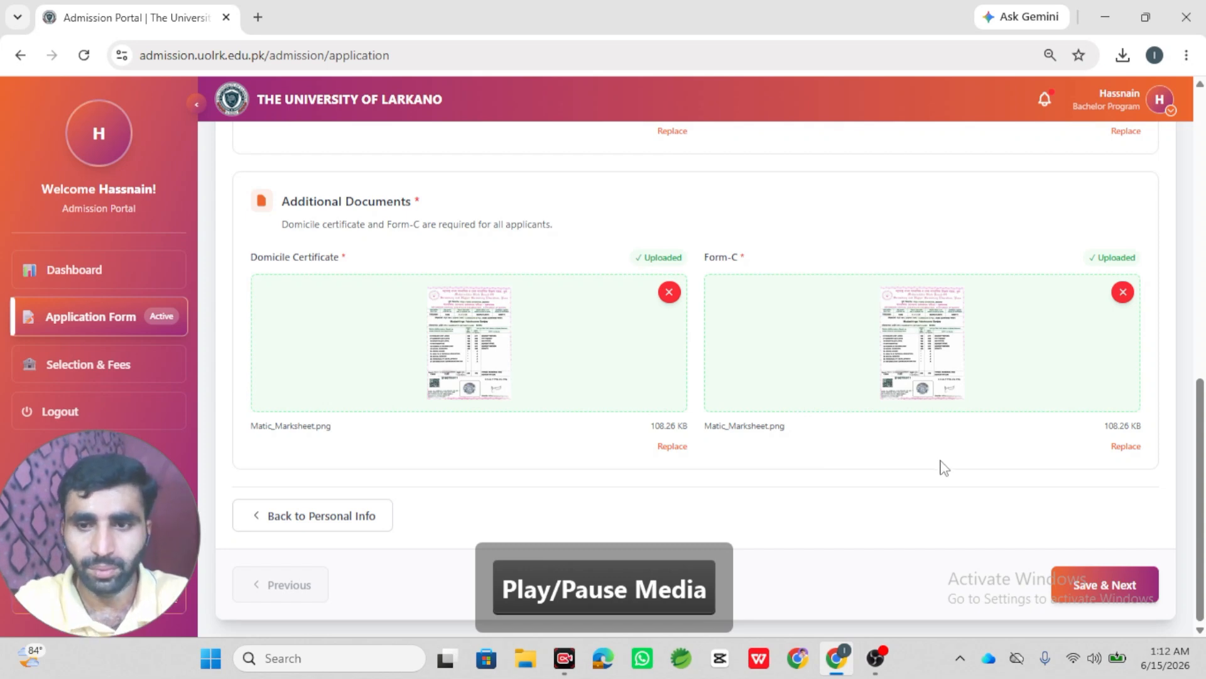
# - Save the documents and start a Matriculation, Science qualification from BISE LARKANA, 2021
pyautogui.click(1099, 584)
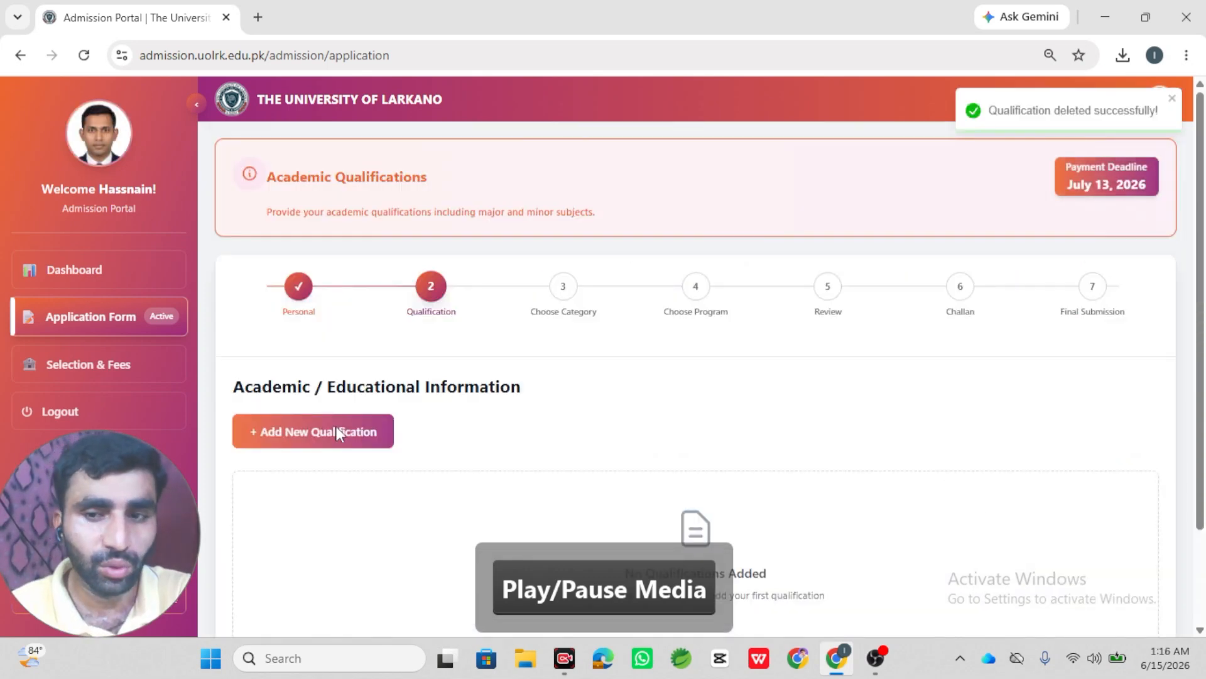
pyautogui.click(338, 431)
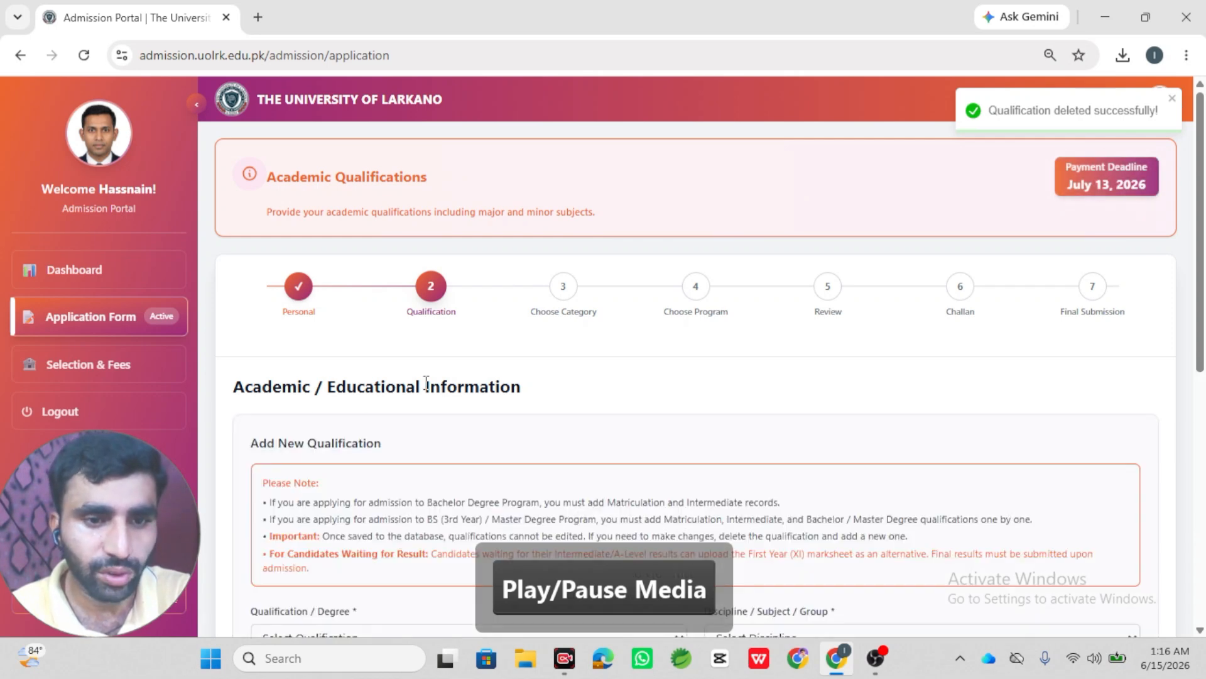
pyautogui.scroll(-5, 470, 384)
pyautogui.click(492, 255)
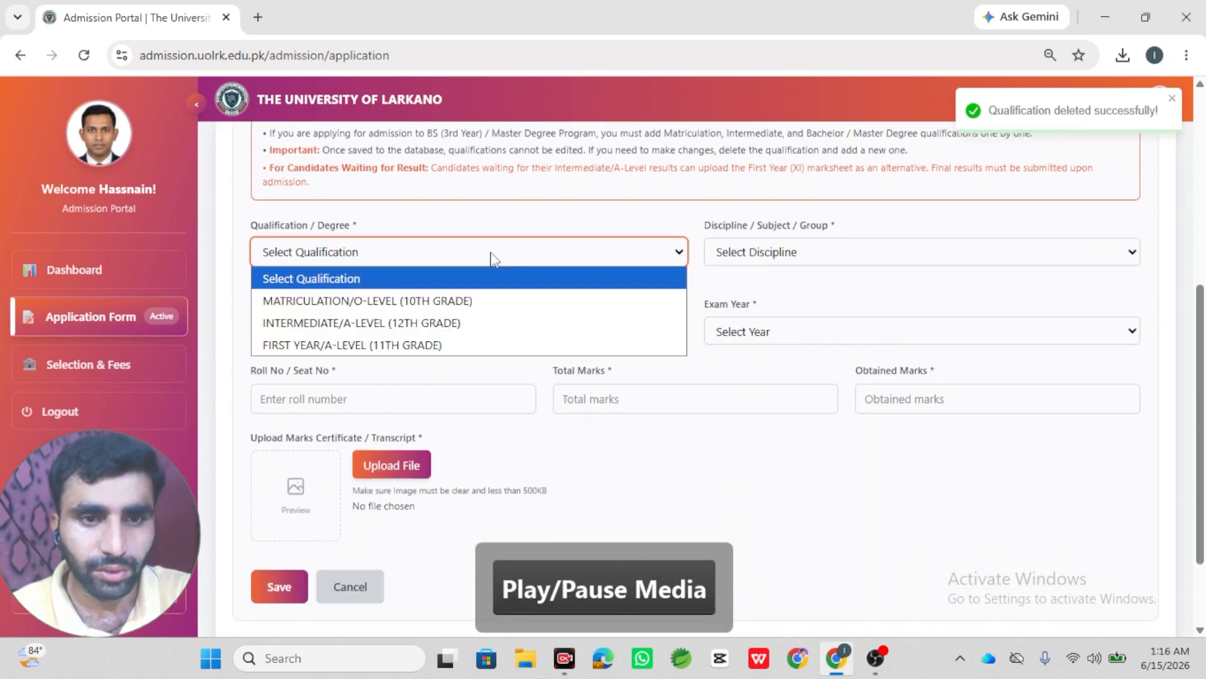
pyautogui.click(479, 300)
pyautogui.click(737, 256)
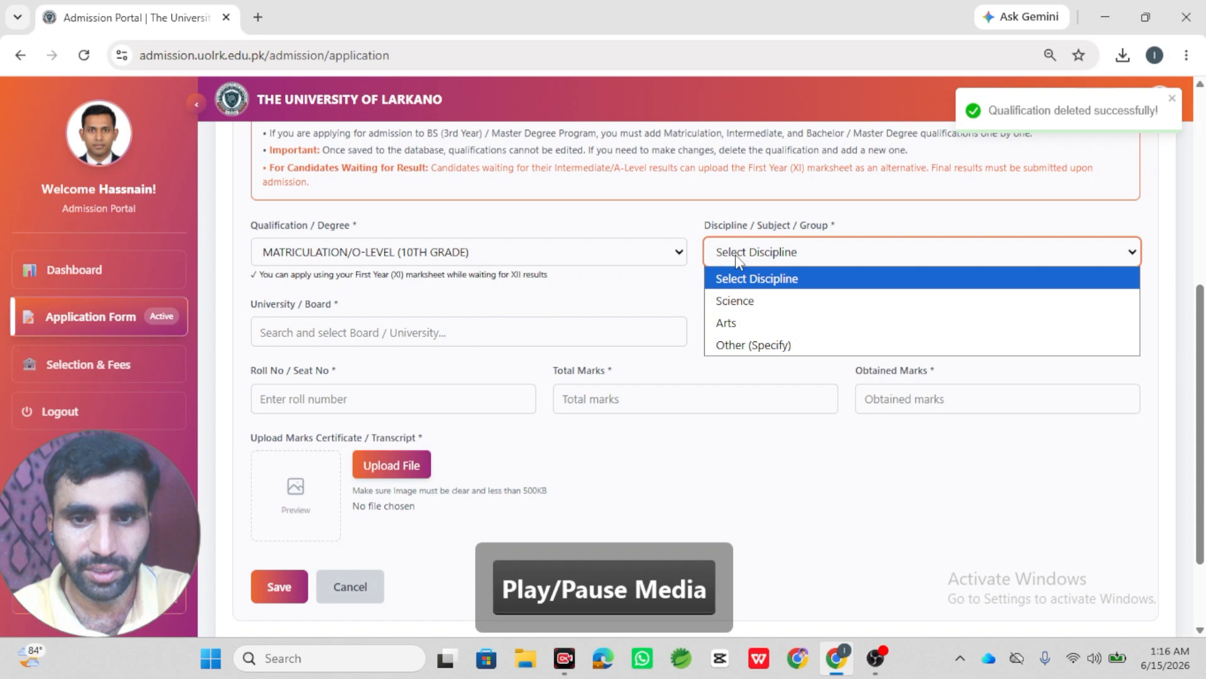
pyautogui.click(762, 306)
pyautogui.click(624, 321)
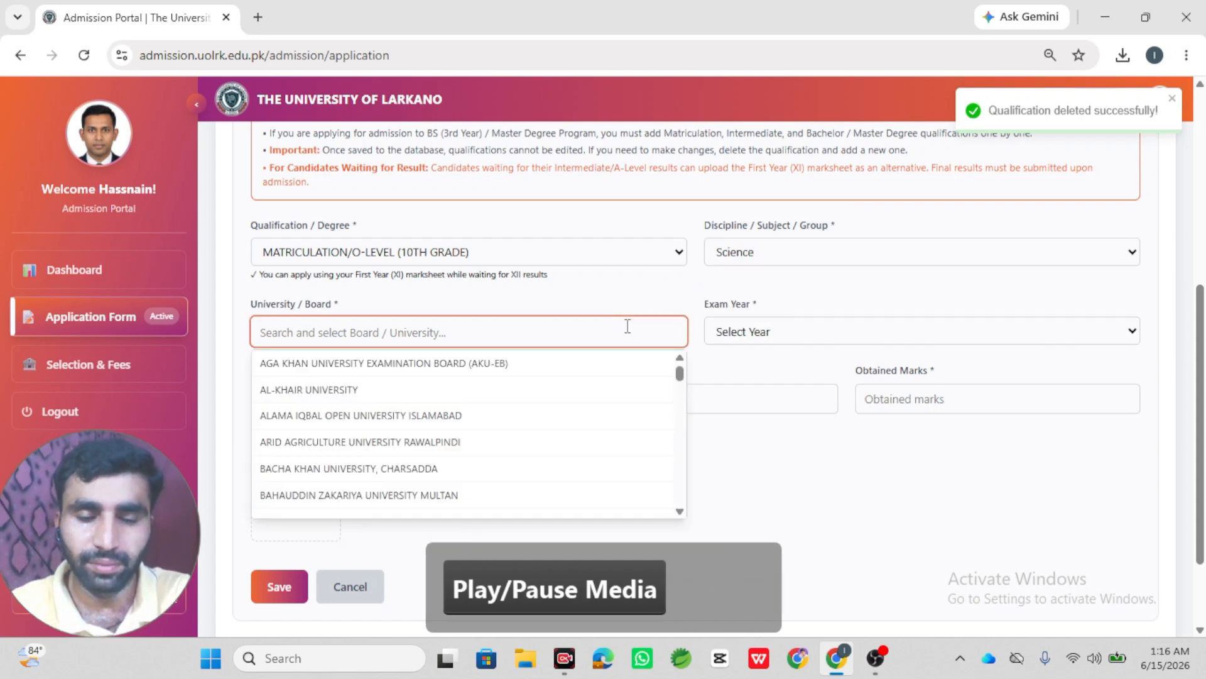
pyautogui.write('La')
pyautogui.click(500, 496)
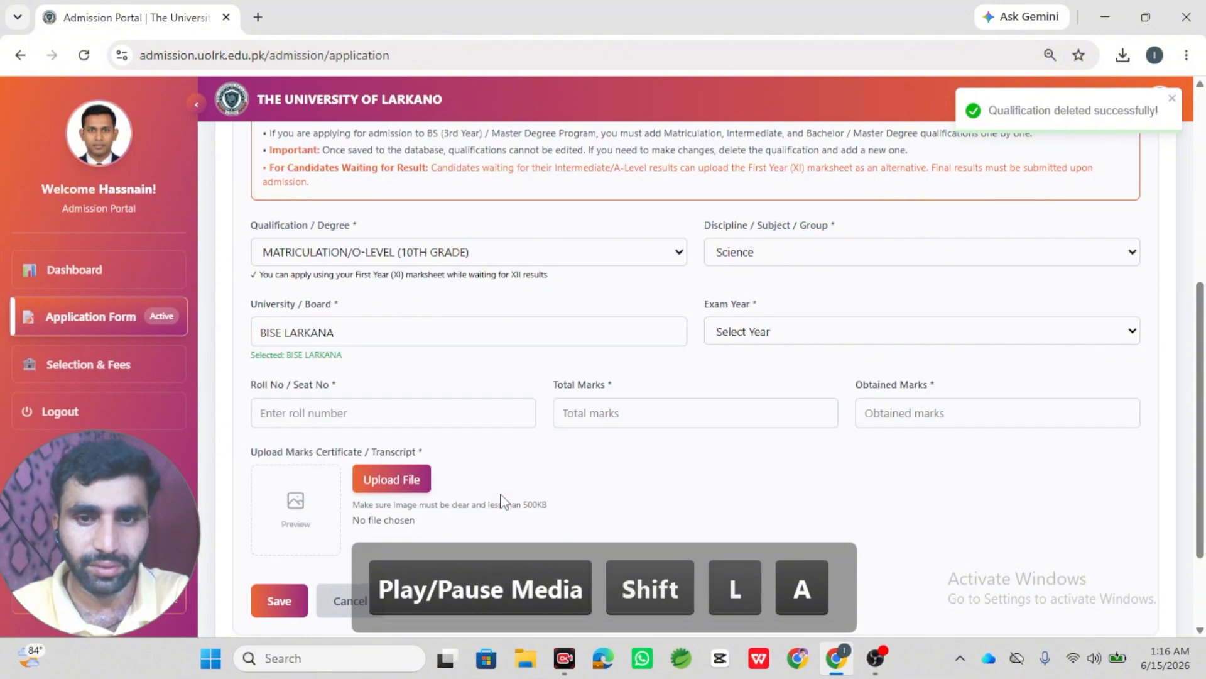
pyautogui.click(749, 333)
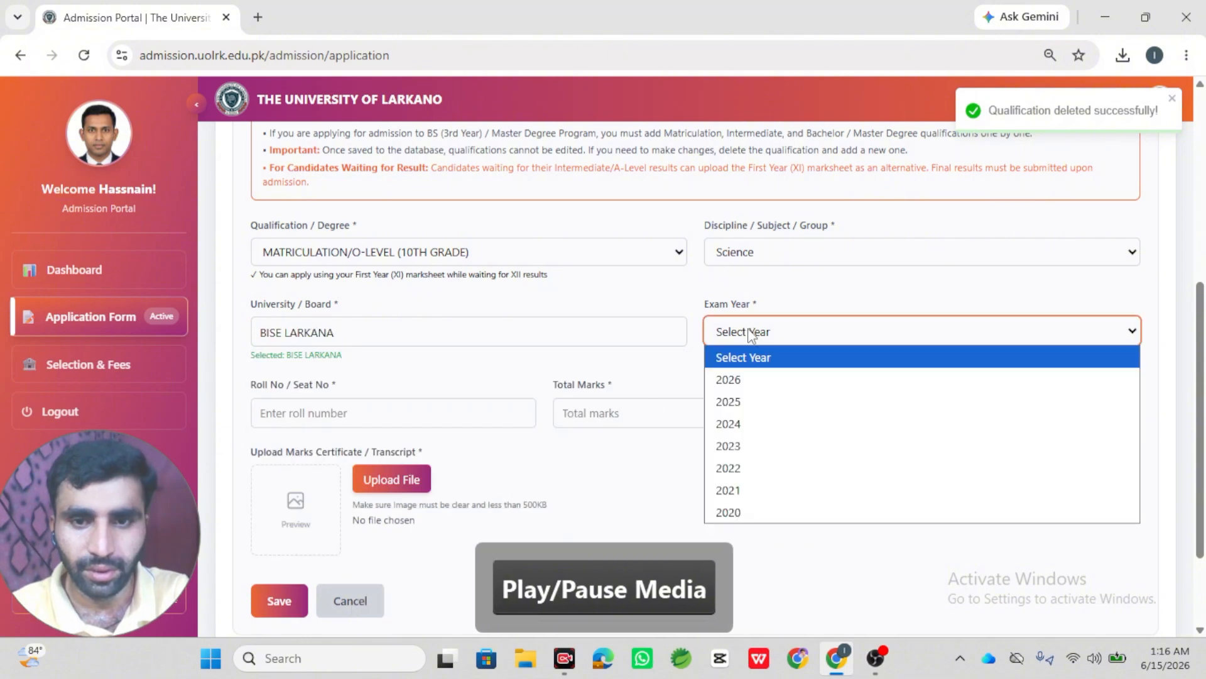
pyautogui.click(756, 489)
# - Enter the roll number, 850 total and 687 obtained marks, attach Inter_Paka_Certificate.png, and save
pyautogui.click(435, 412)
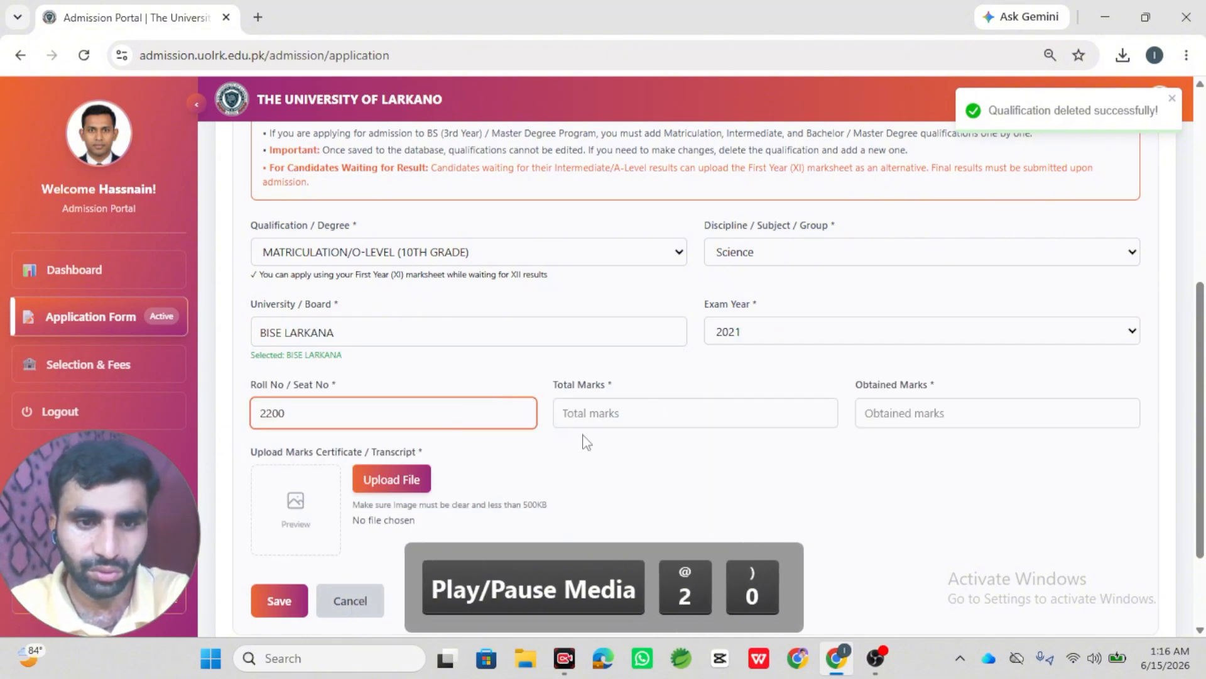
pyautogui.click(624, 418)
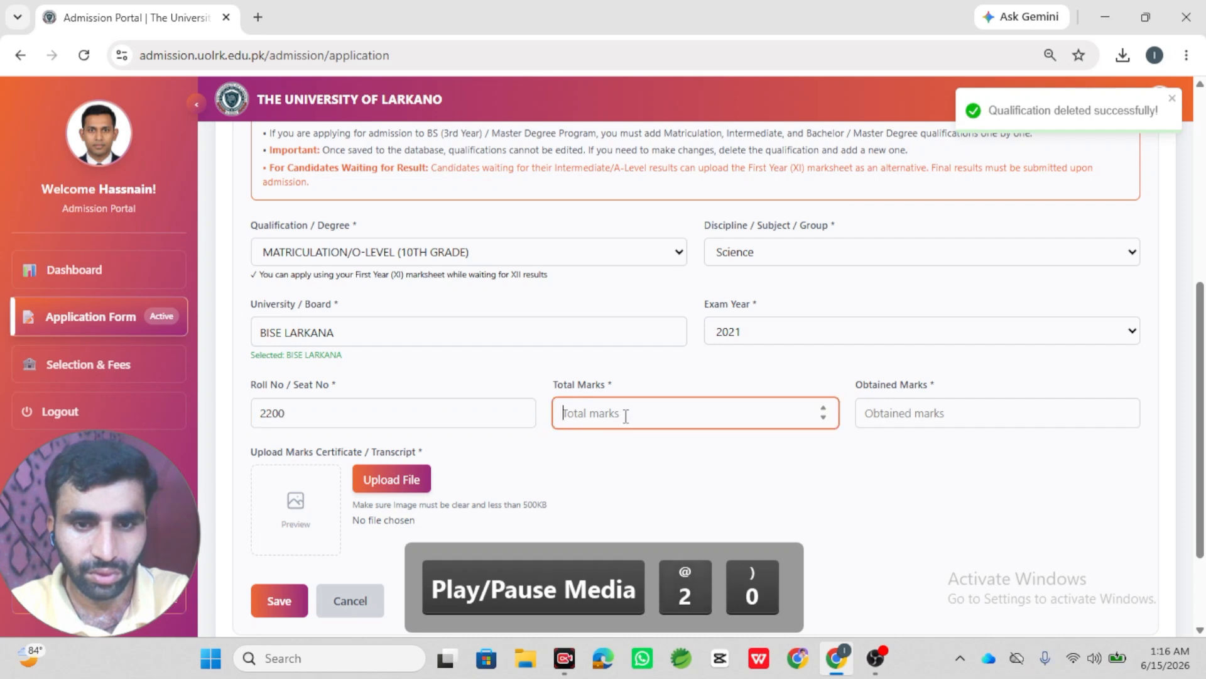
pyautogui.write('1')
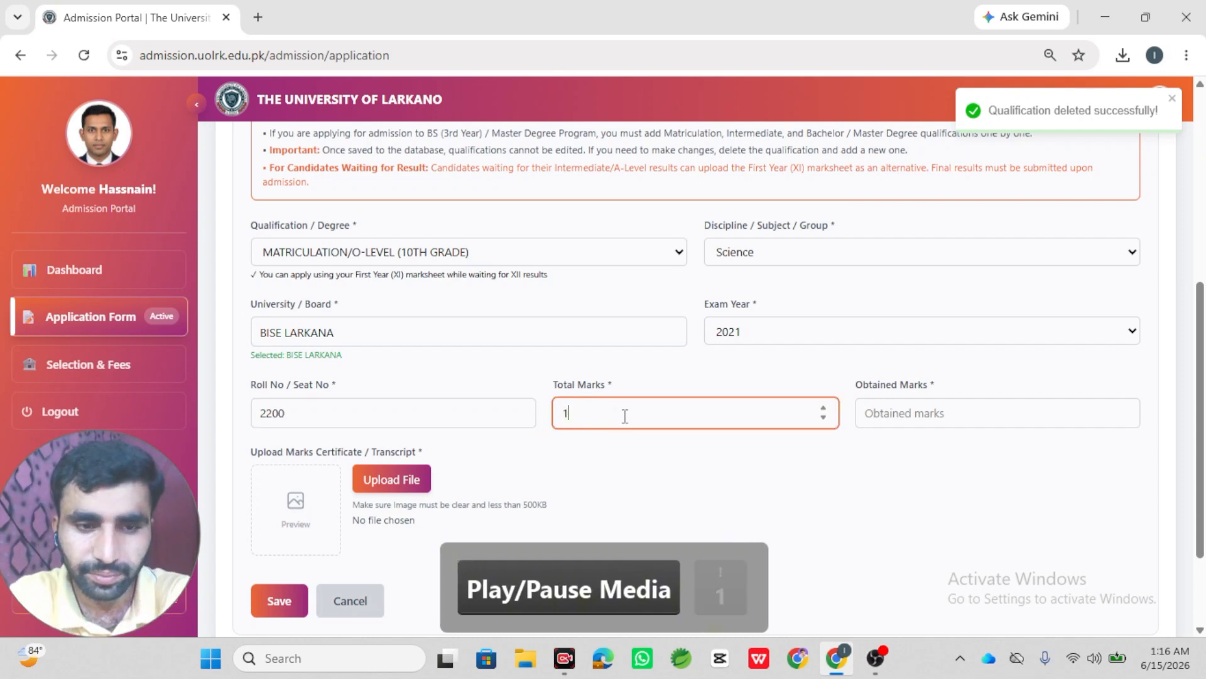
pyautogui.press('BackSpace')
pyautogui.write('85')
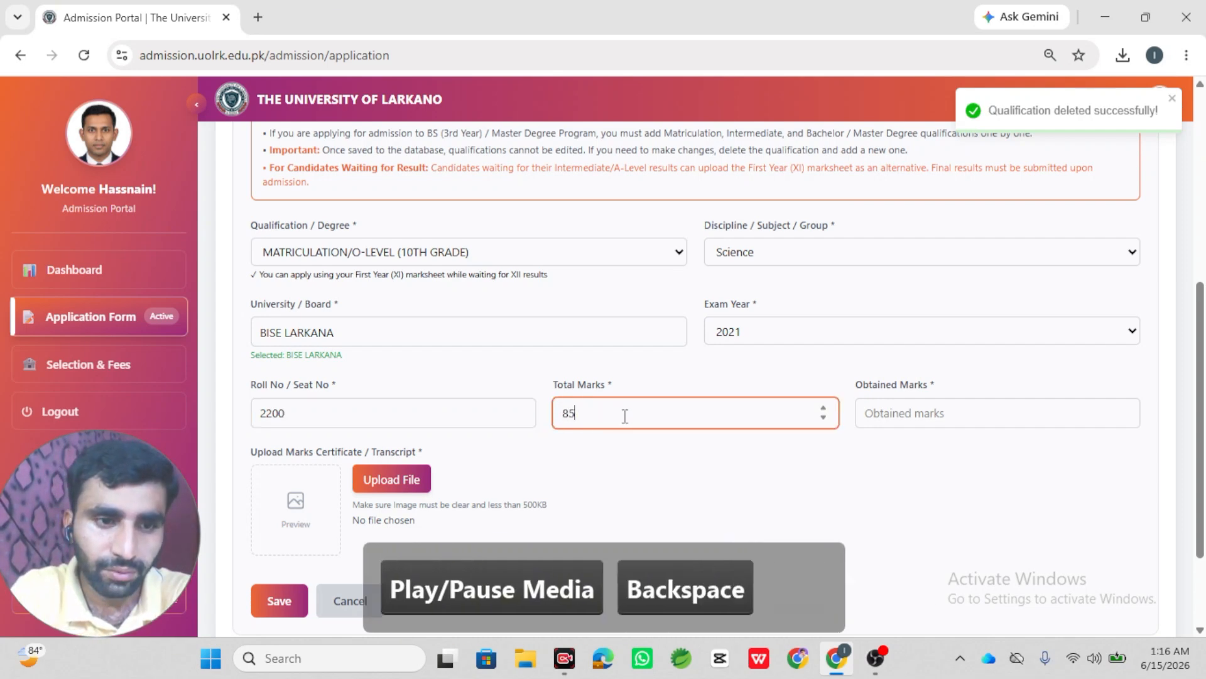
pyautogui.write('0')
pyautogui.press('Tab')
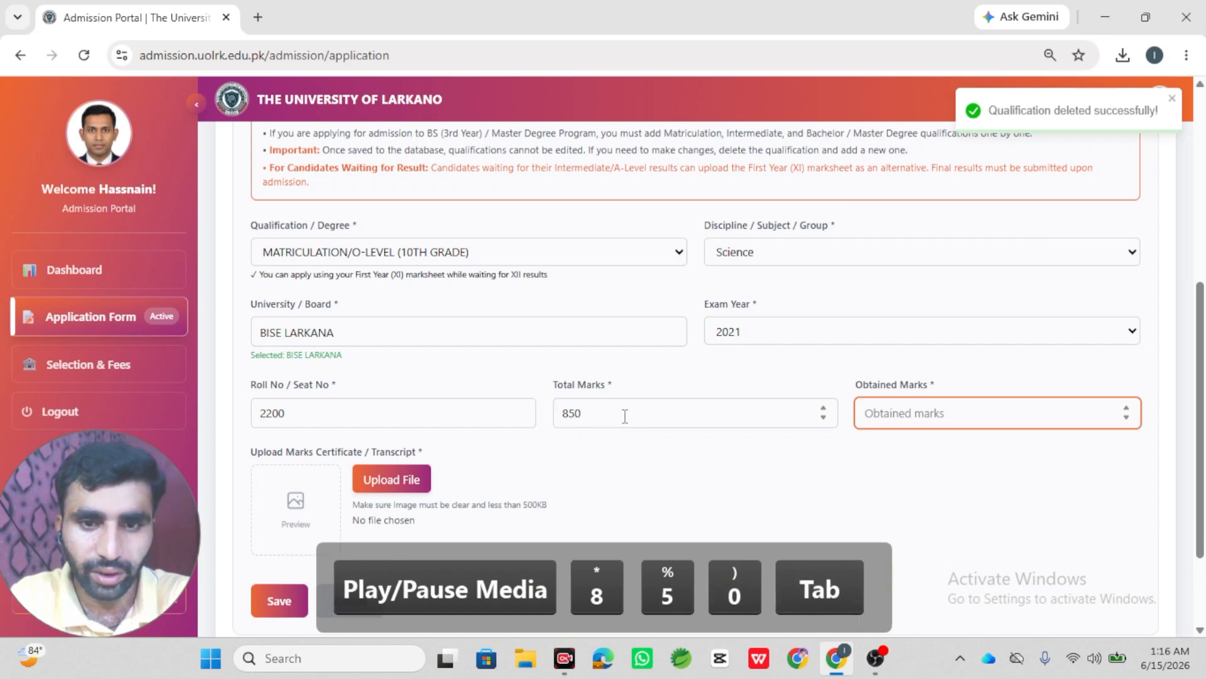
pyautogui.write('687')
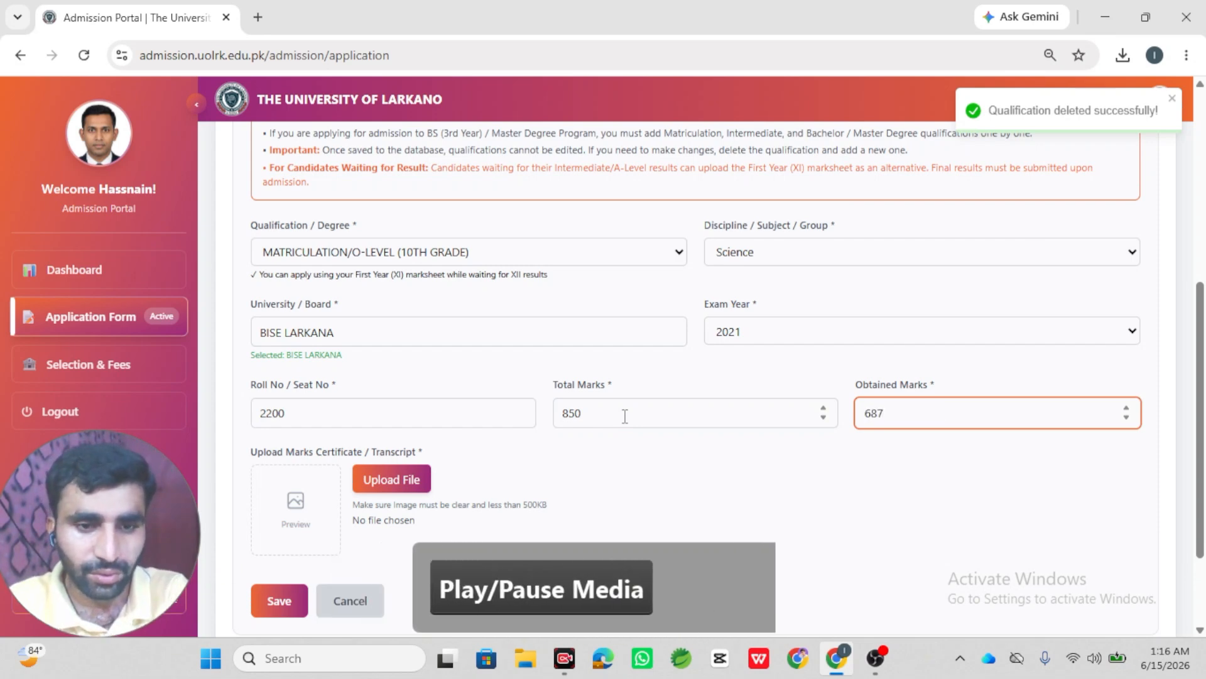
pyautogui.click(381, 486)
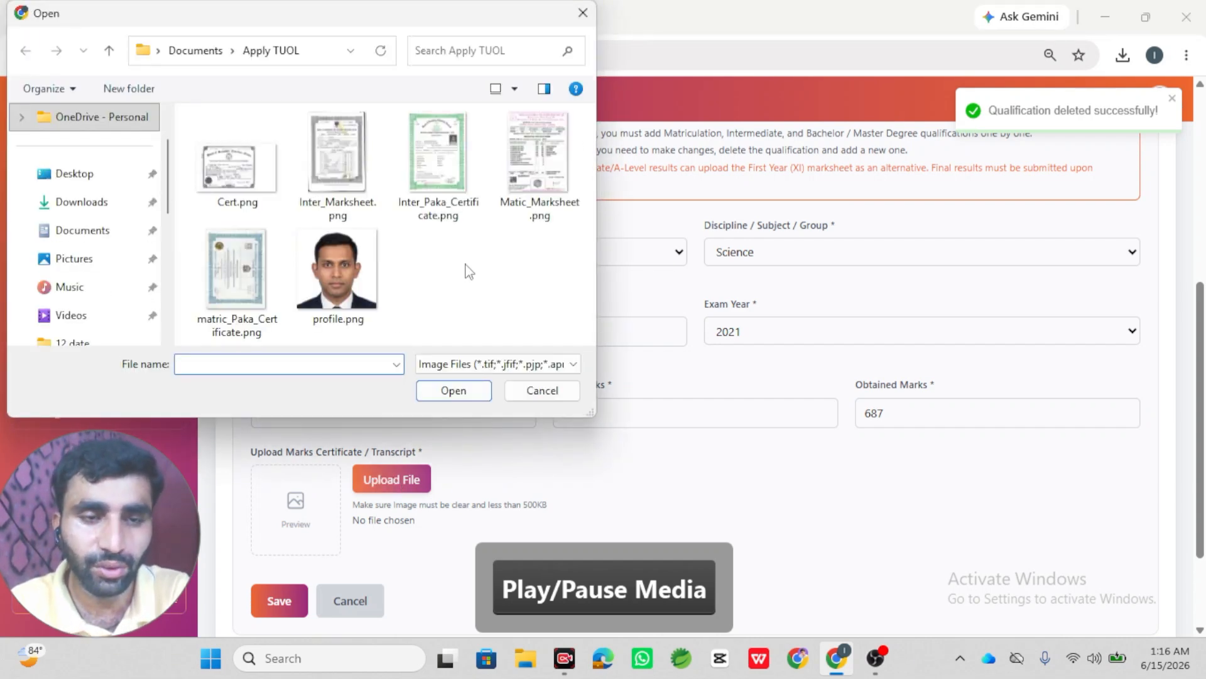
pyautogui.doubleClick(439, 153)
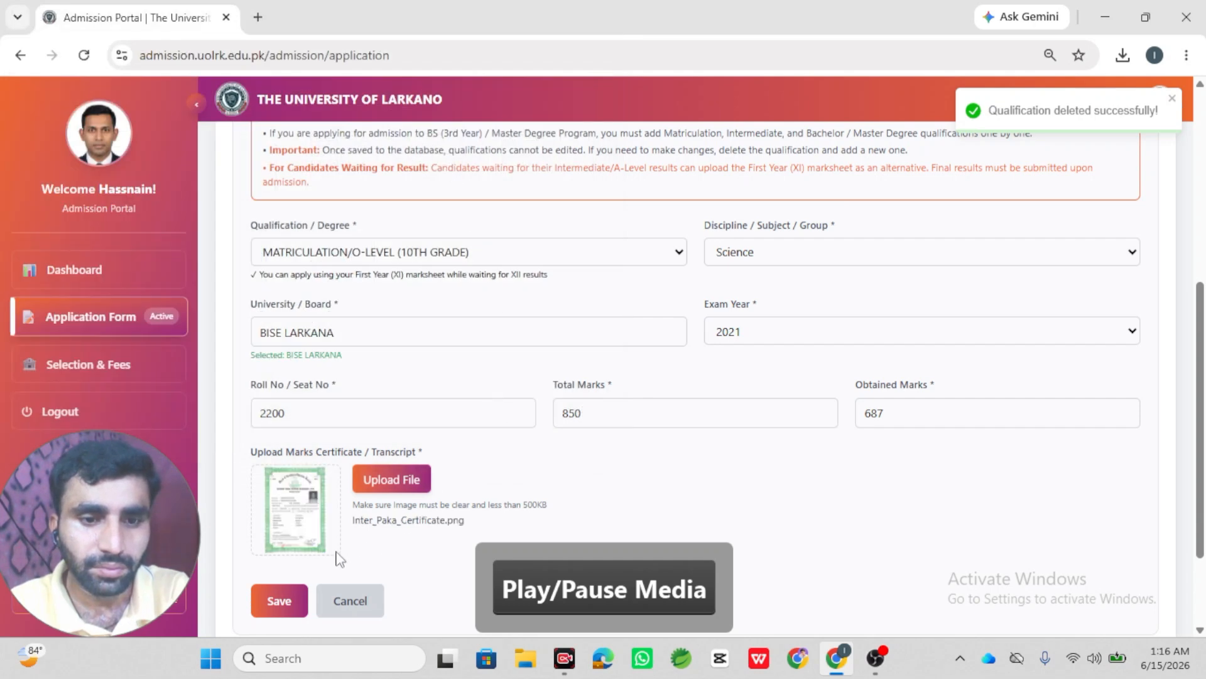
pyautogui.click(279, 600)
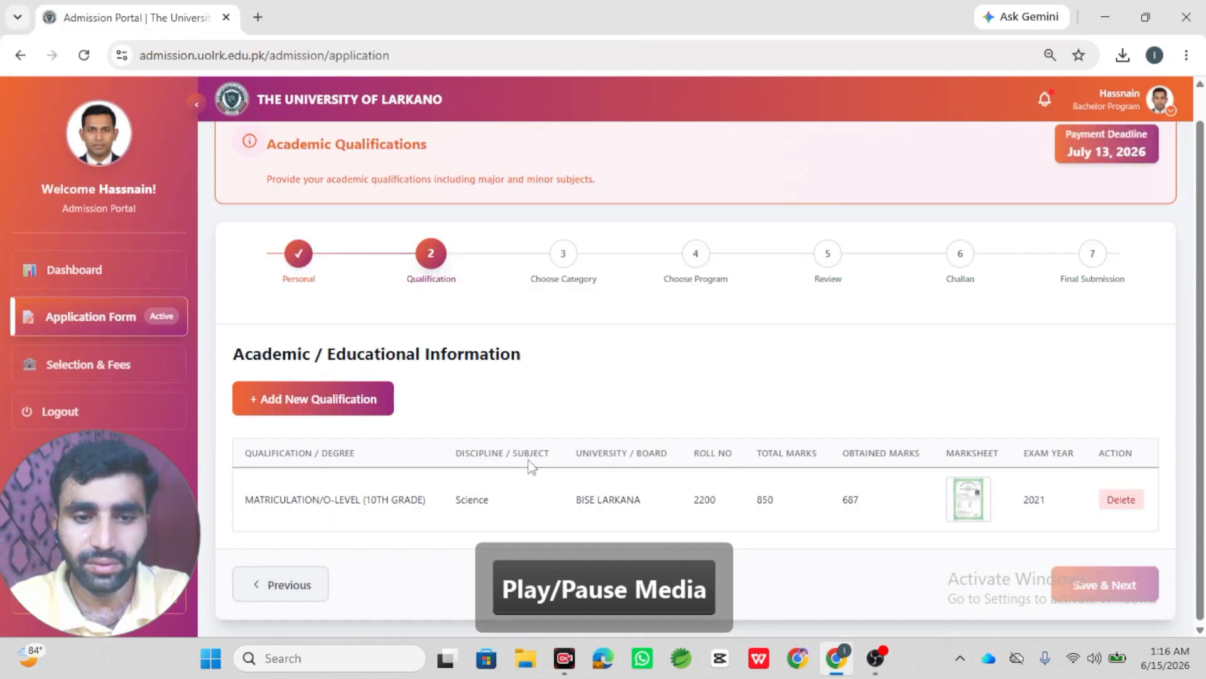
# - Start a new Intermediate/A-Level, Pre-Medical qualification from BISE LARKANA, exam year 2025
pyautogui.click(365, 397)
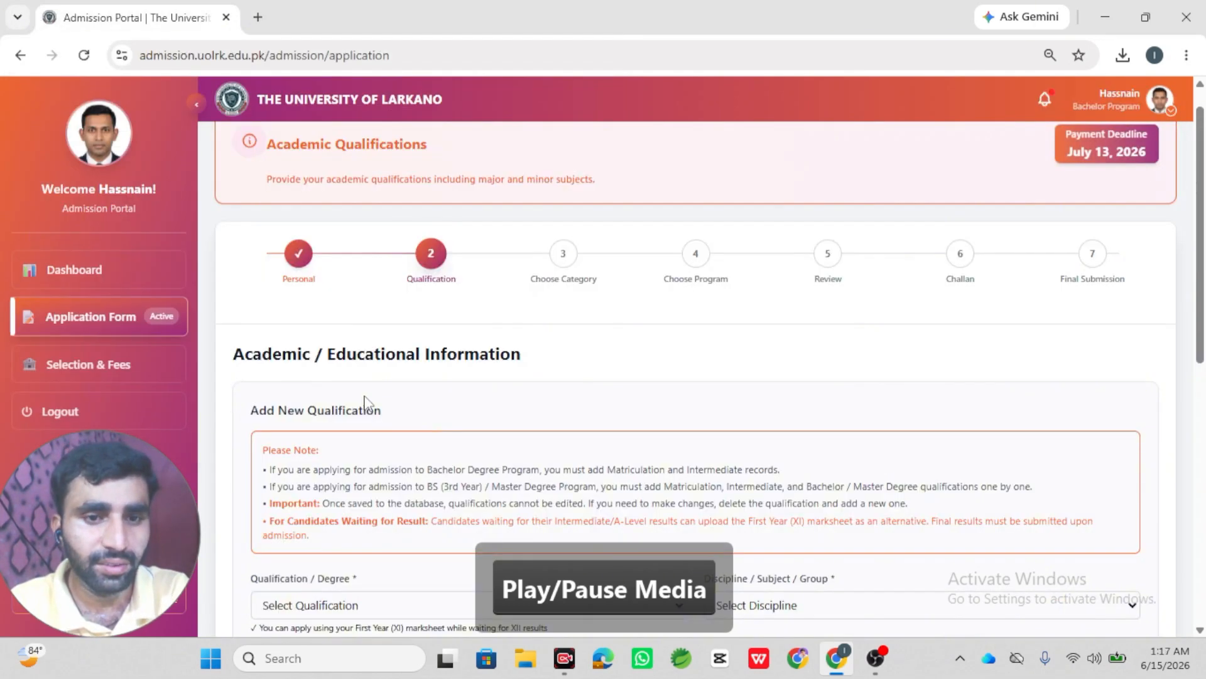
pyautogui.scroll(-7, 439, 390)
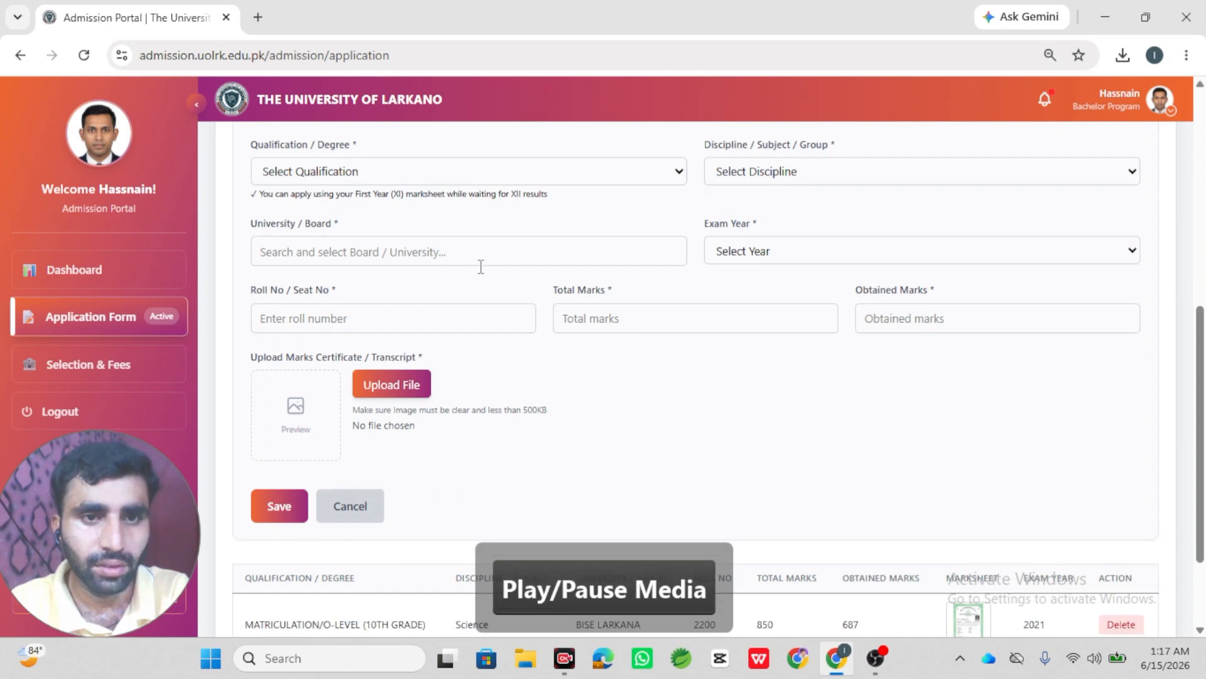
pyautogui.click(550, 166)
pyautogui.click(531, 242)
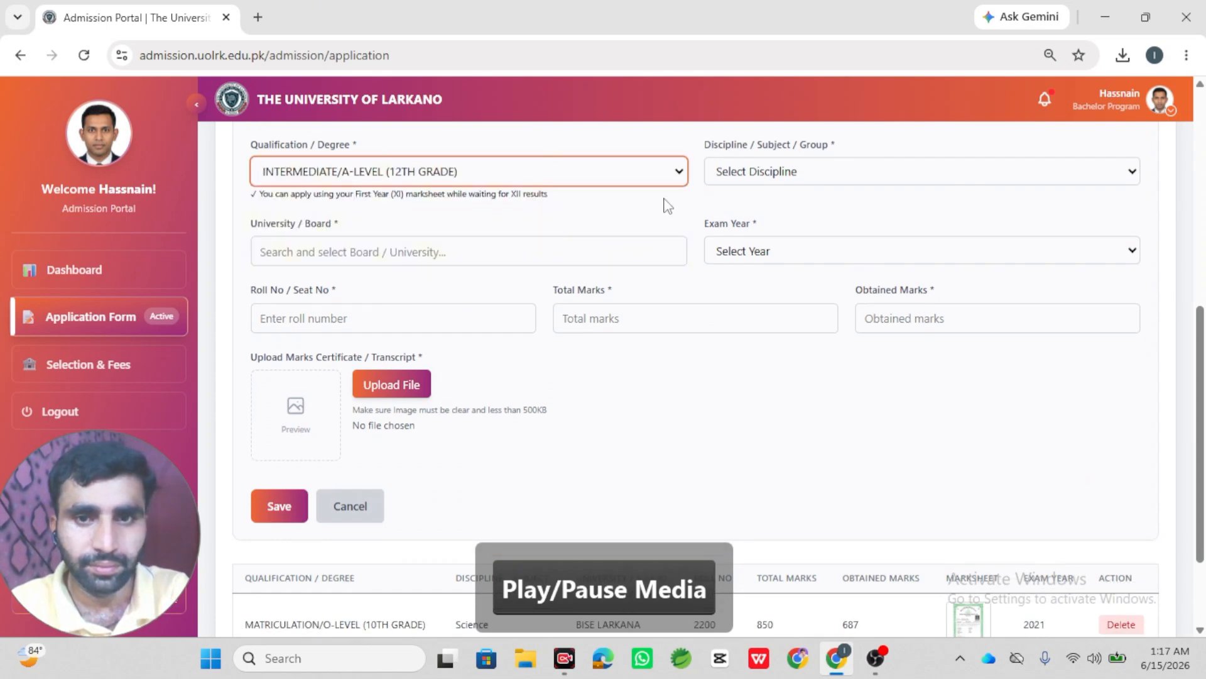
pyautogui.click(747, 173)
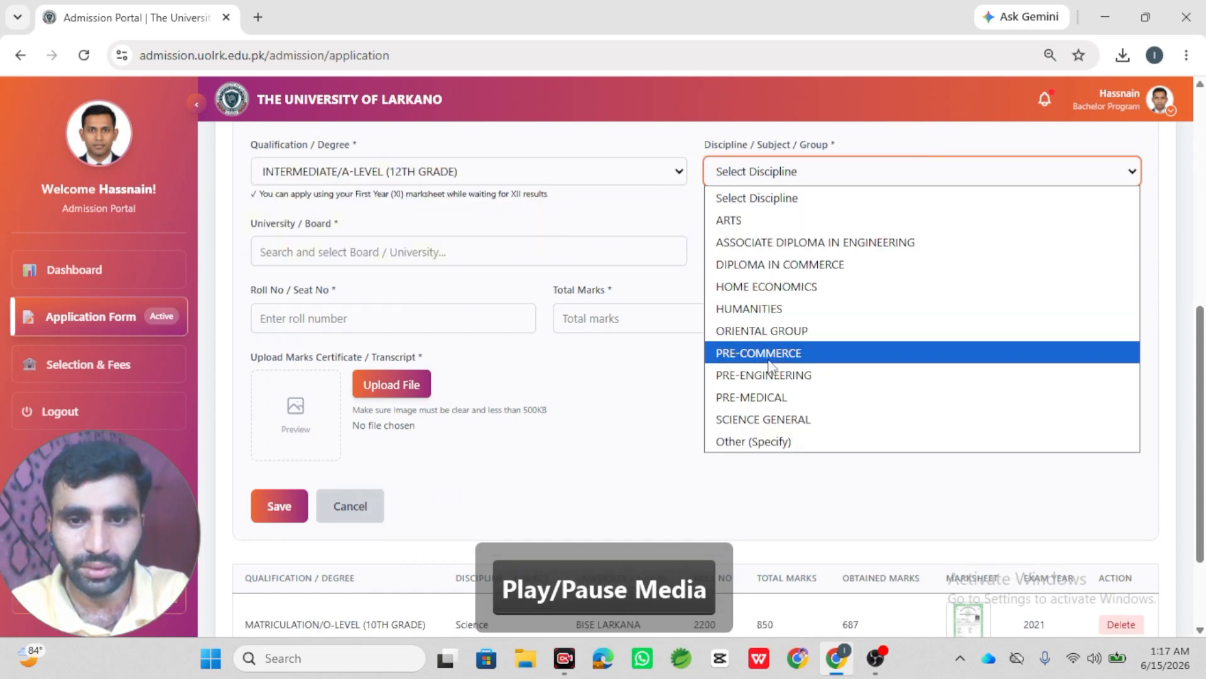
pyautogui.click(778, 399)
pyautogui.click(543, 256)
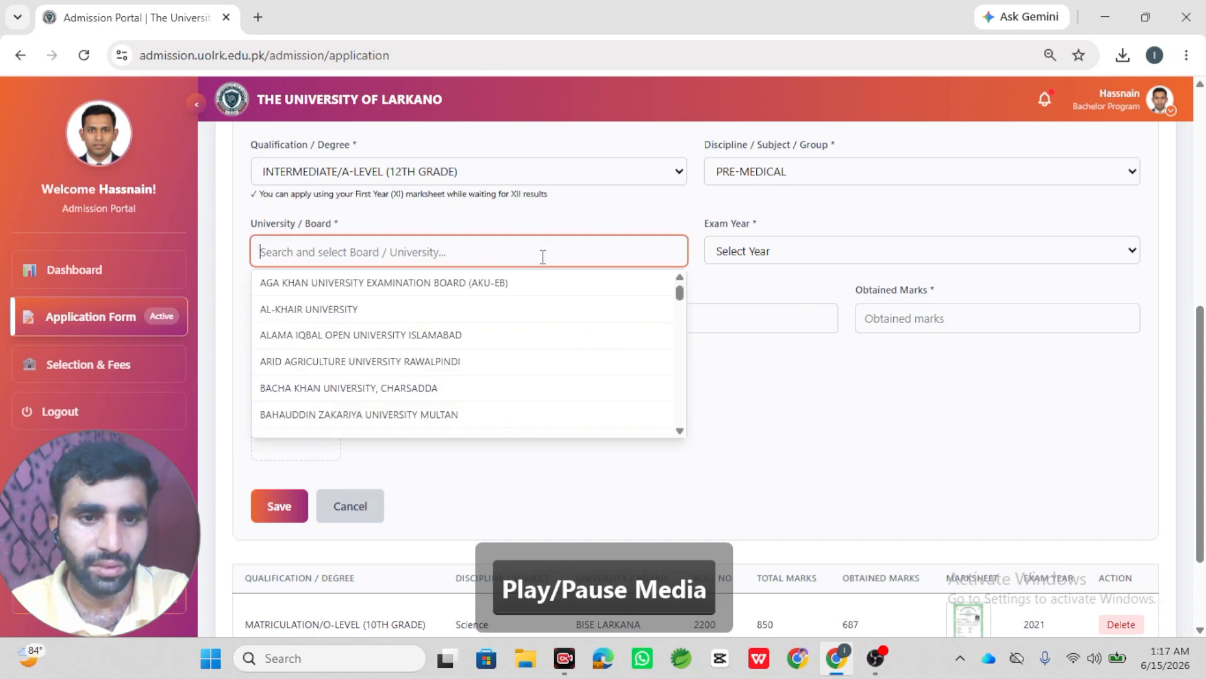
pyautogui.write('la')
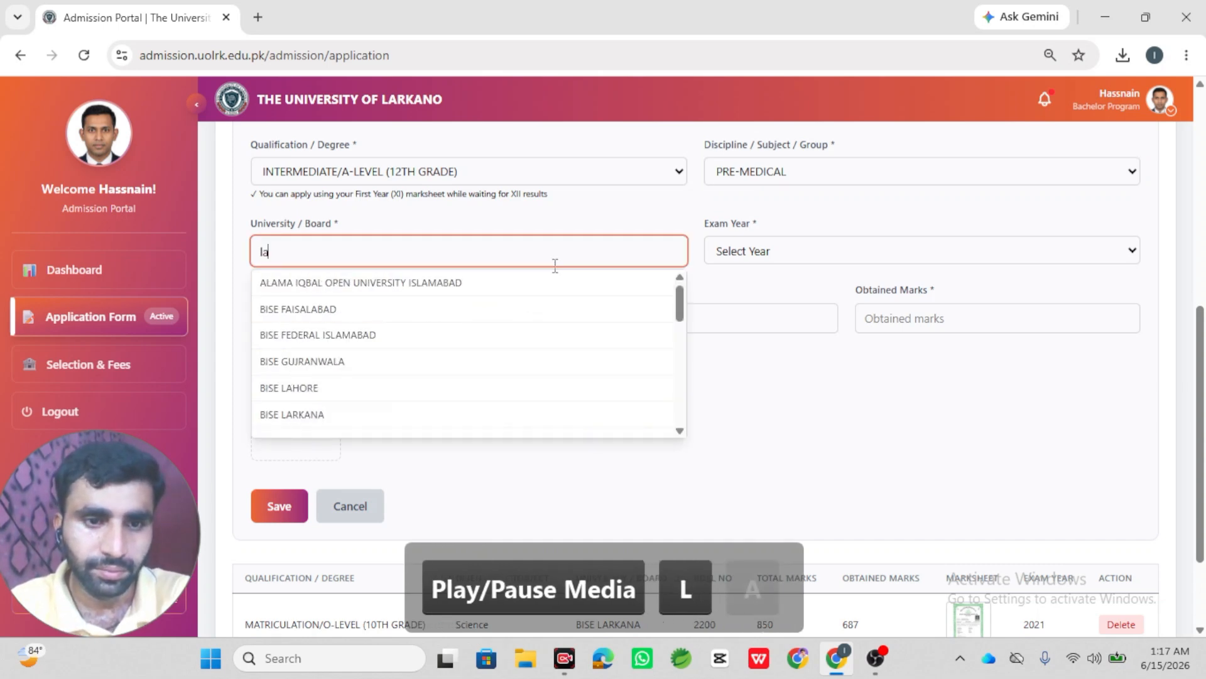
pyautogui.click(413, 415)
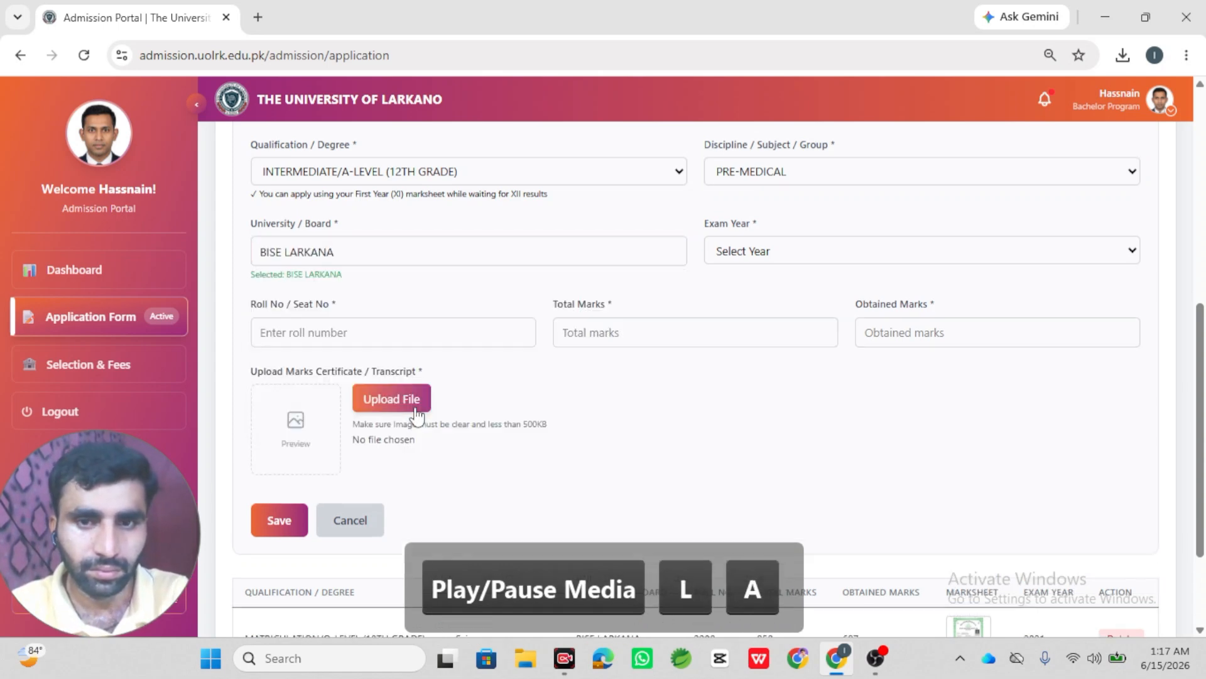
pyautogui.click(847, 252)
pyautogui.click(841, 327)
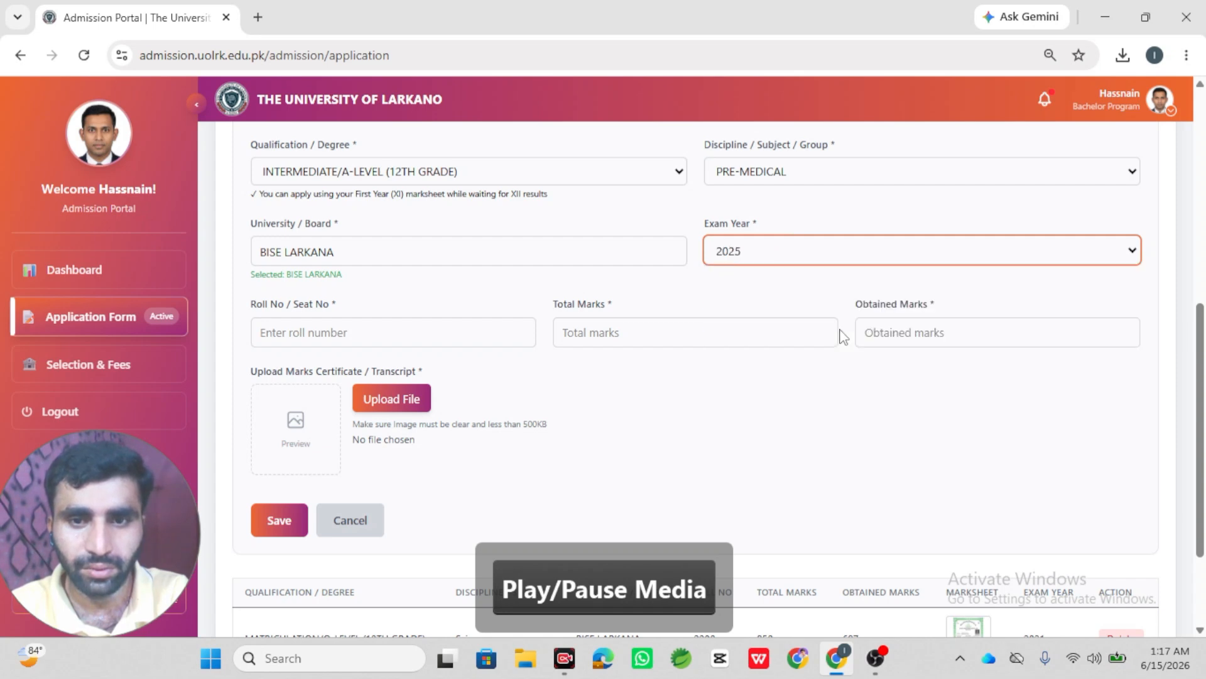
# - Enter the roll number, 1100 total and 954 obtained marks, attach matric_Paka_Certificate.png, and save
pyautogui.click(502, 333)
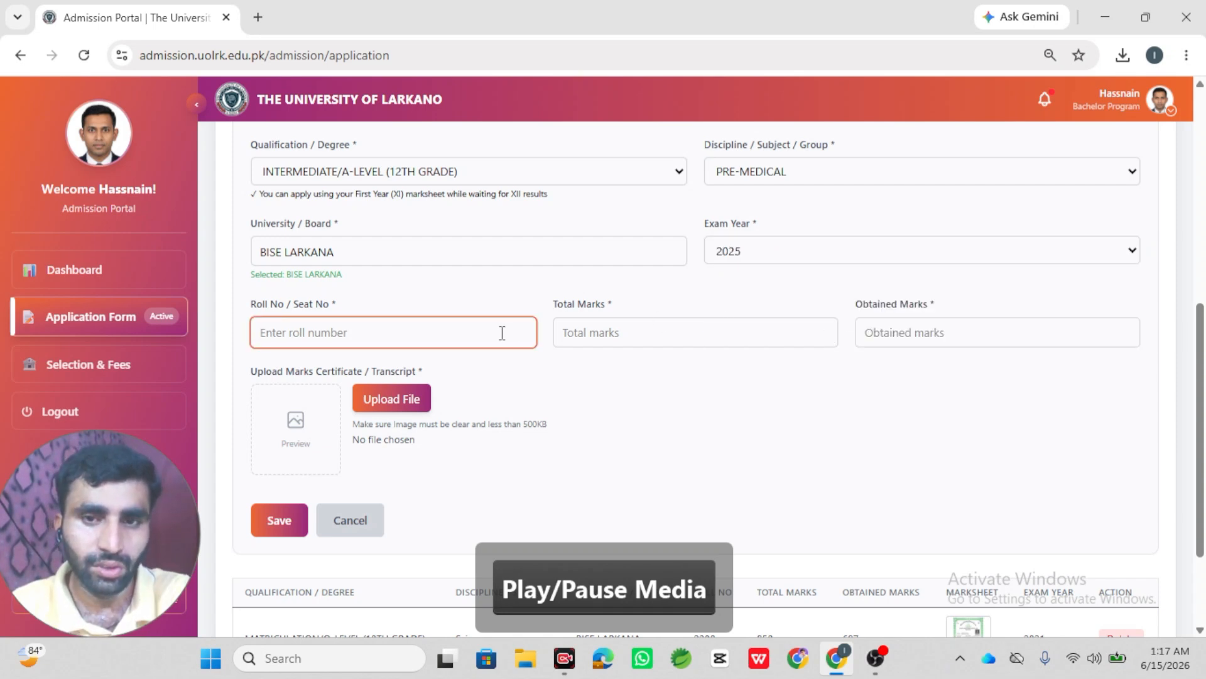
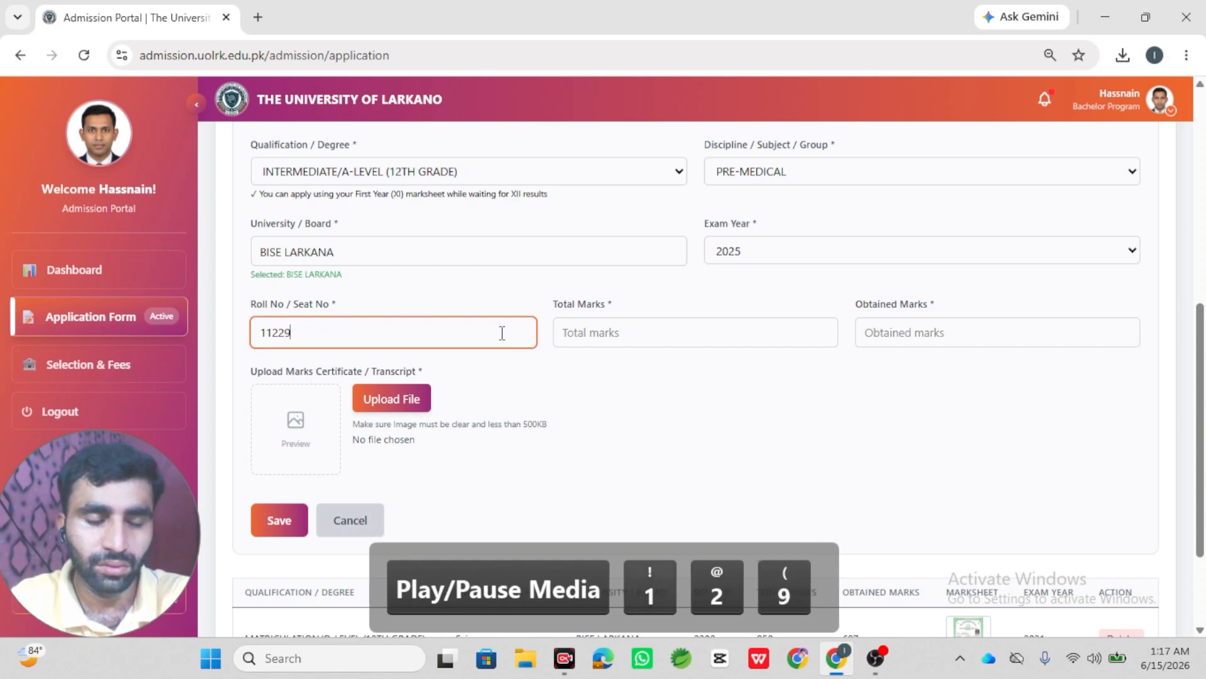
pyautogui.press('Tab')
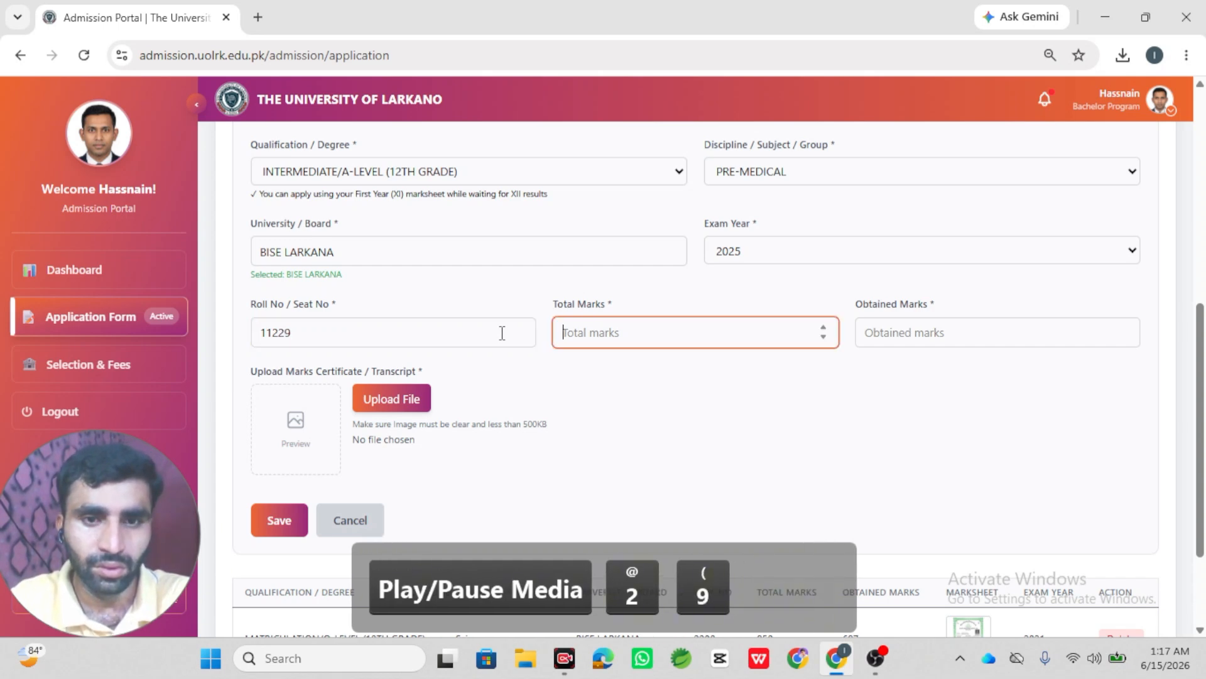
pyautogui.write('1100')
pyautogui.press('Tab')
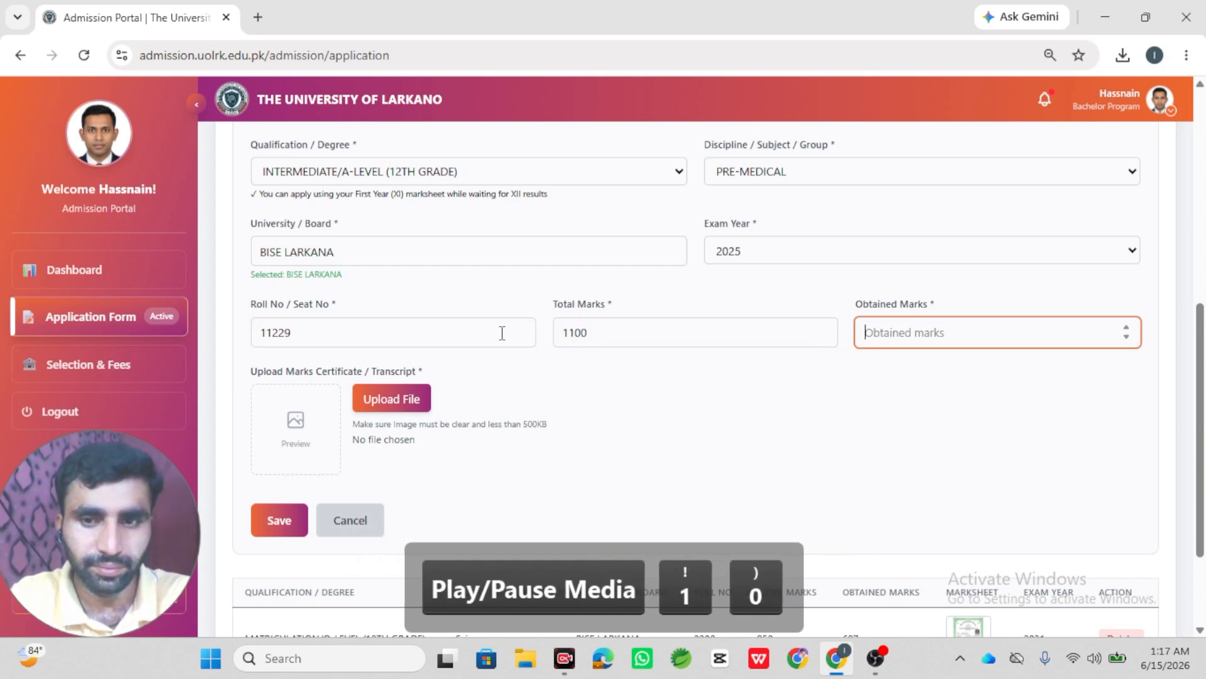
pyautogui.write('9')
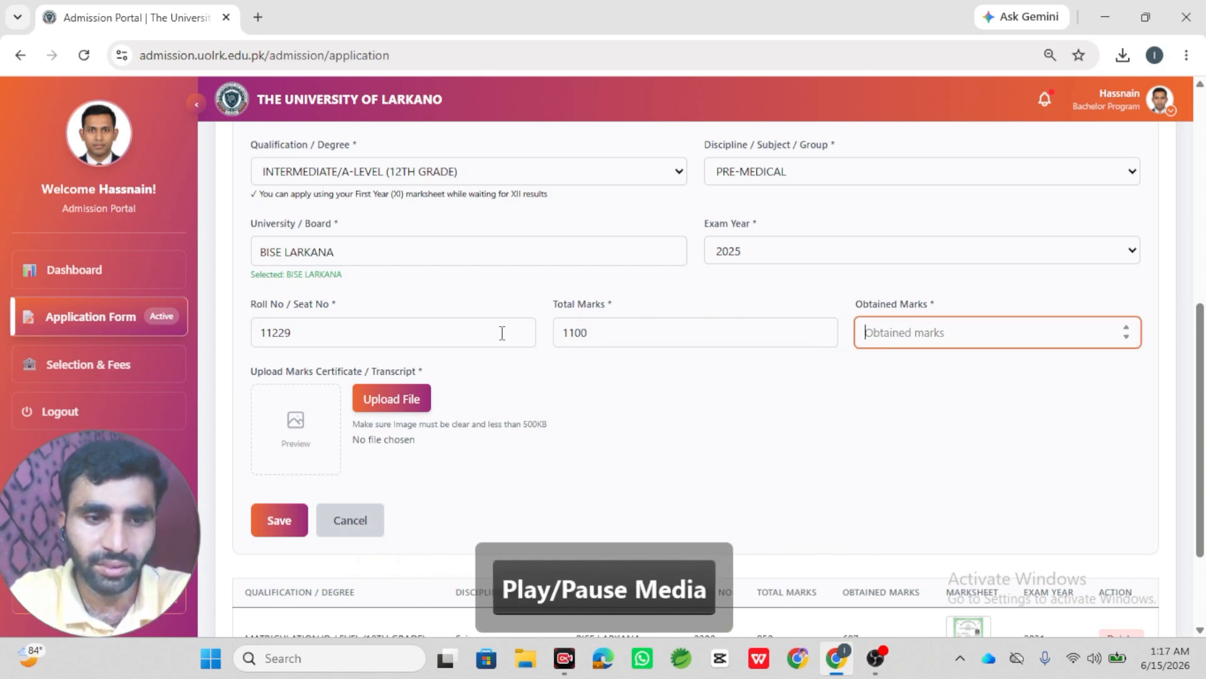
pyautogui.write('54')
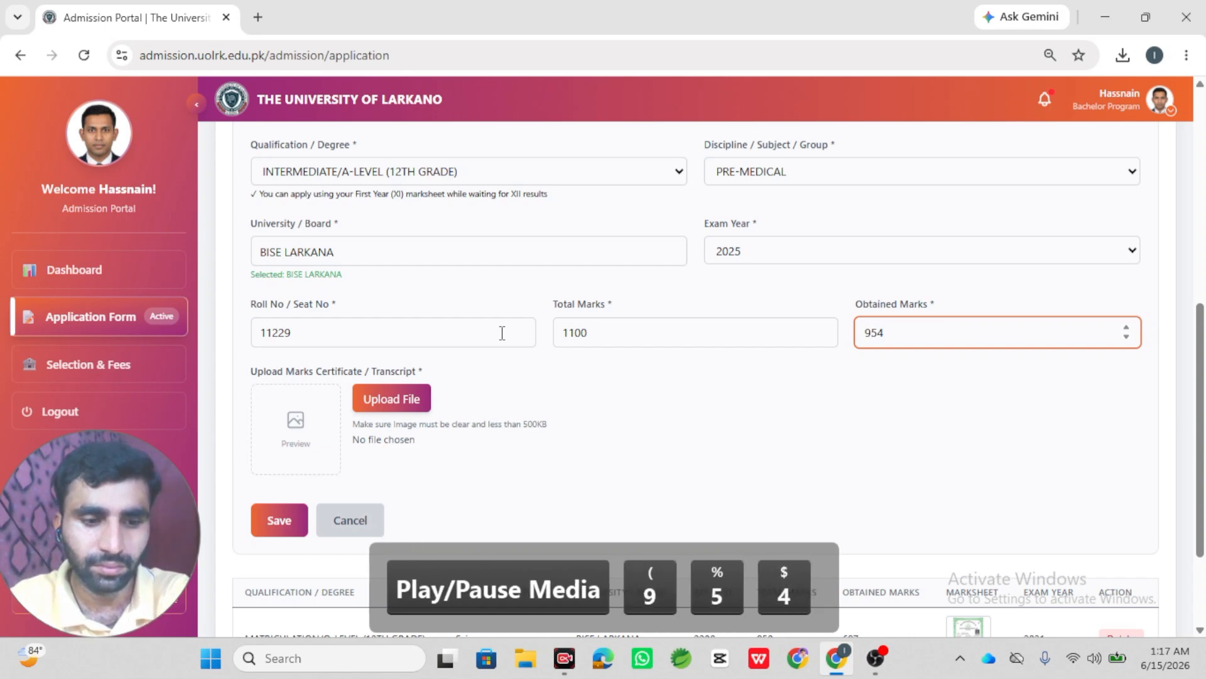
pyautogui.press('Tab')
pyautogui.click(390, 408)
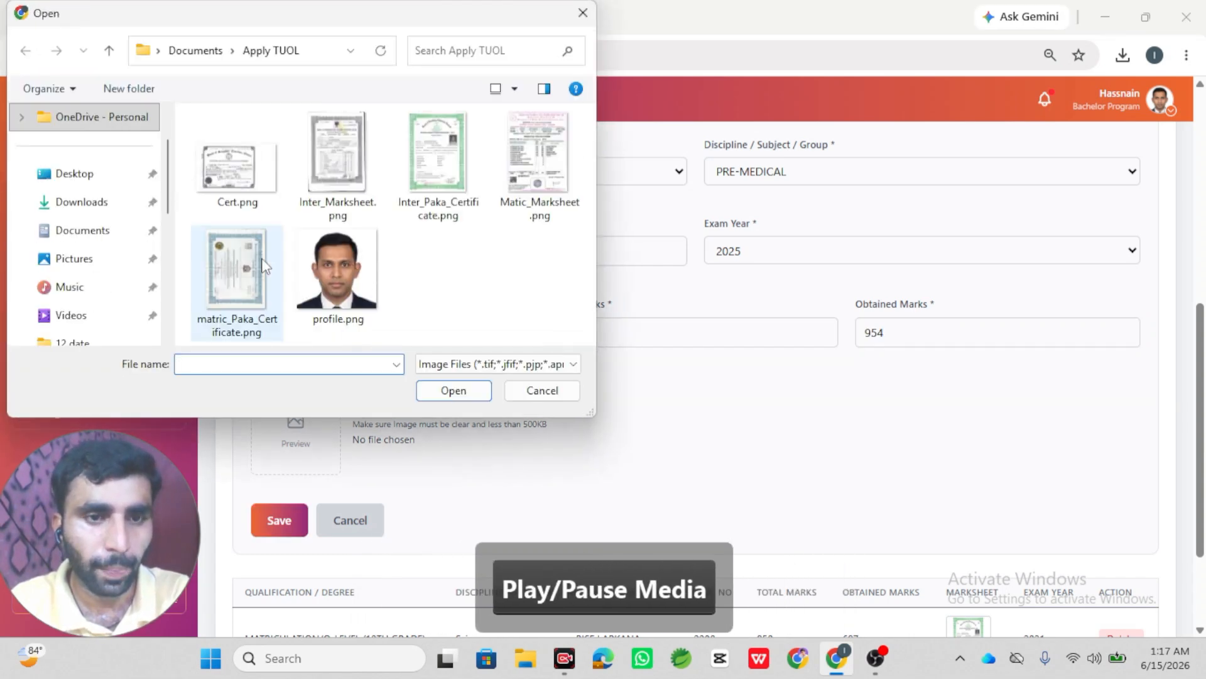
pyautogui.click(274, 267)
pyautogui.doubleClick(274, 267)
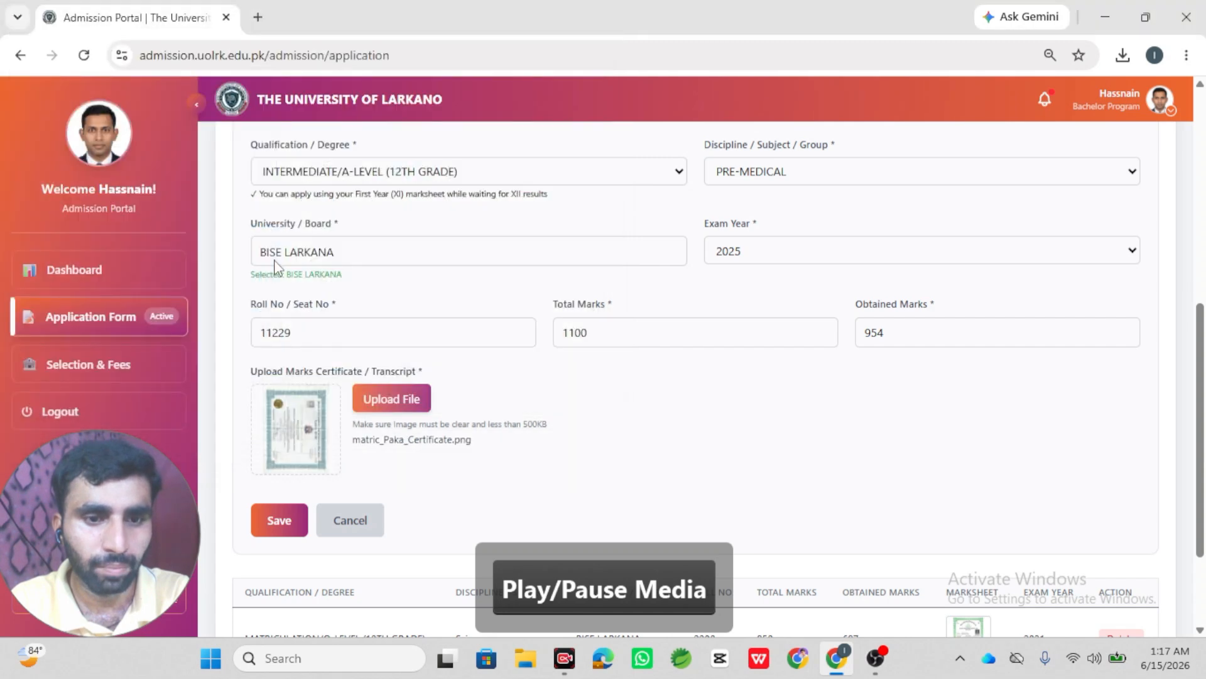
pyautogui.click(297, 519)
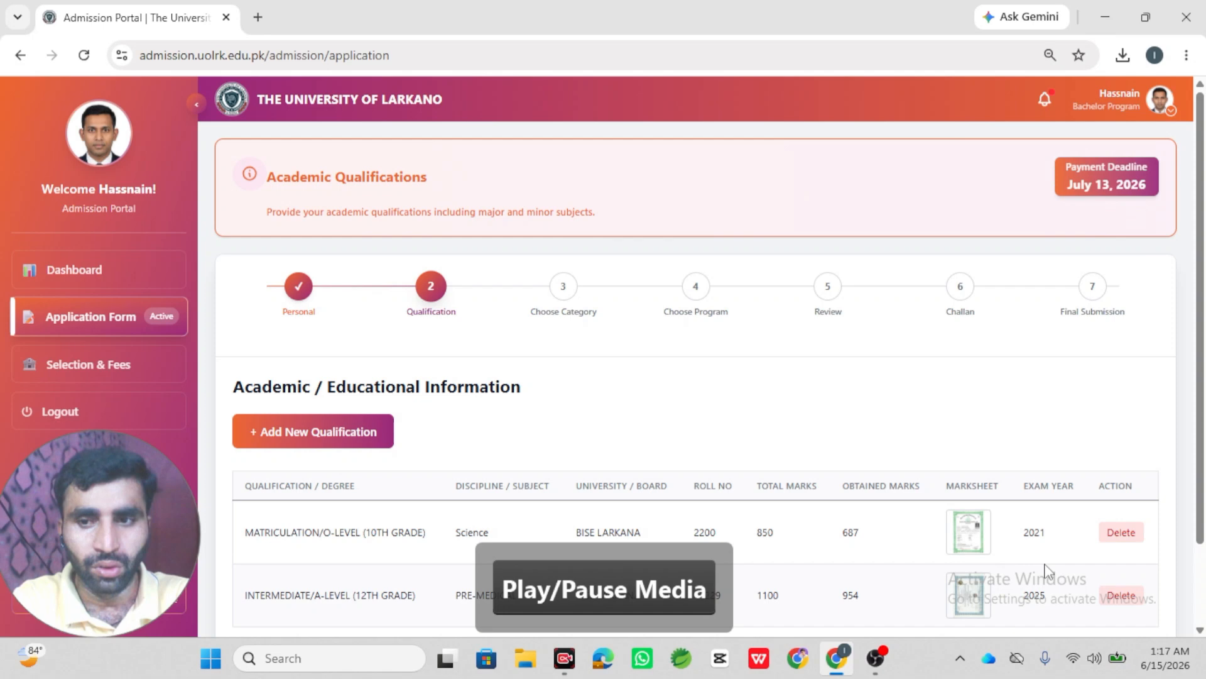
pyautogui.scroll(-2, 1187, 559)
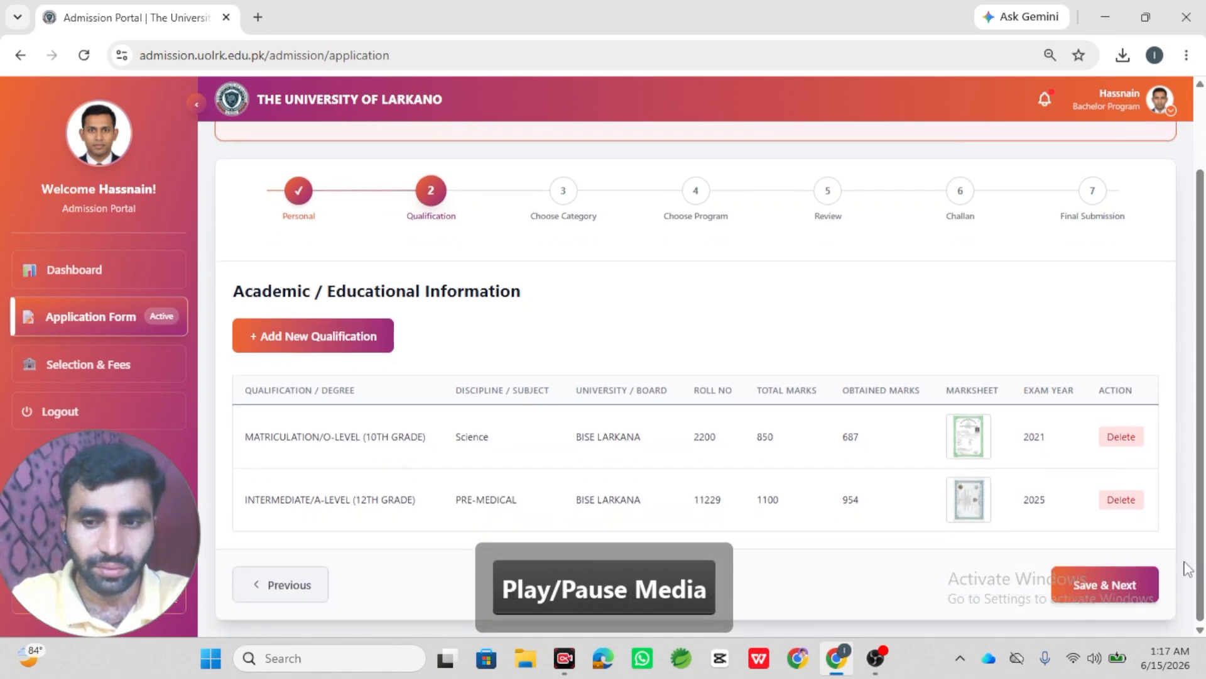
# - Save the qualifications, keep only General / Open Merit as the category, and continue
pyautogui.click(1117, 583)
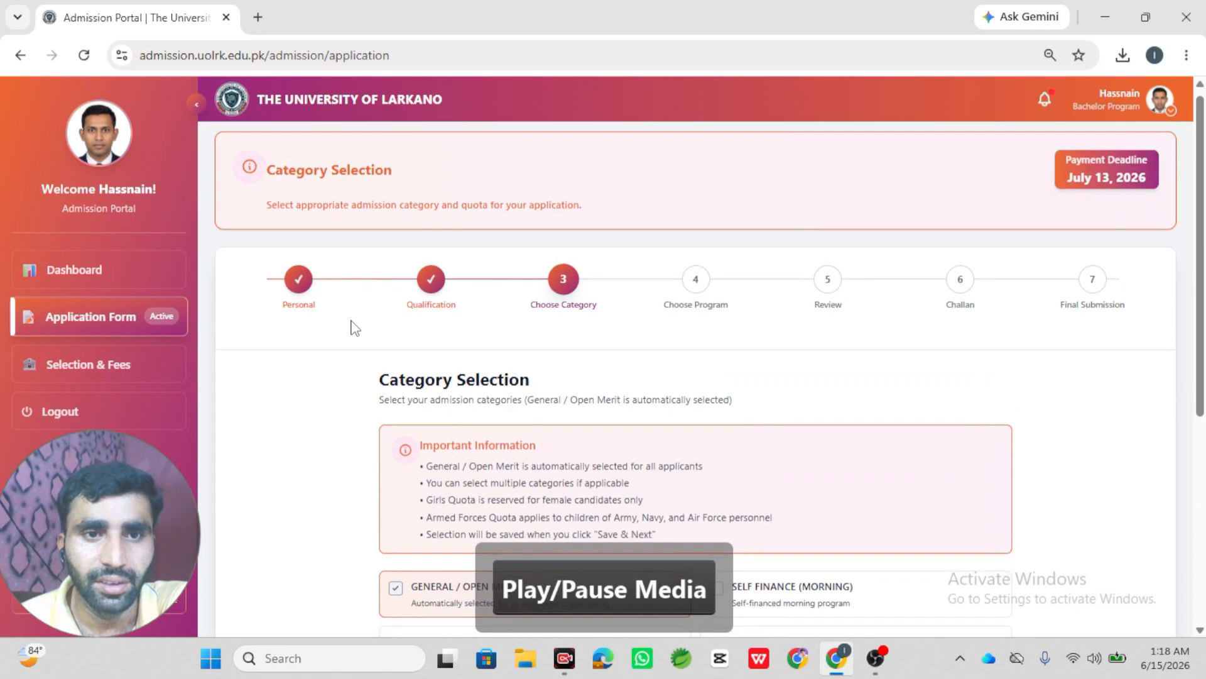
pyautogui.scroll(-5, 352, 326)
pyautogui.scroll(-2, 352, 326)
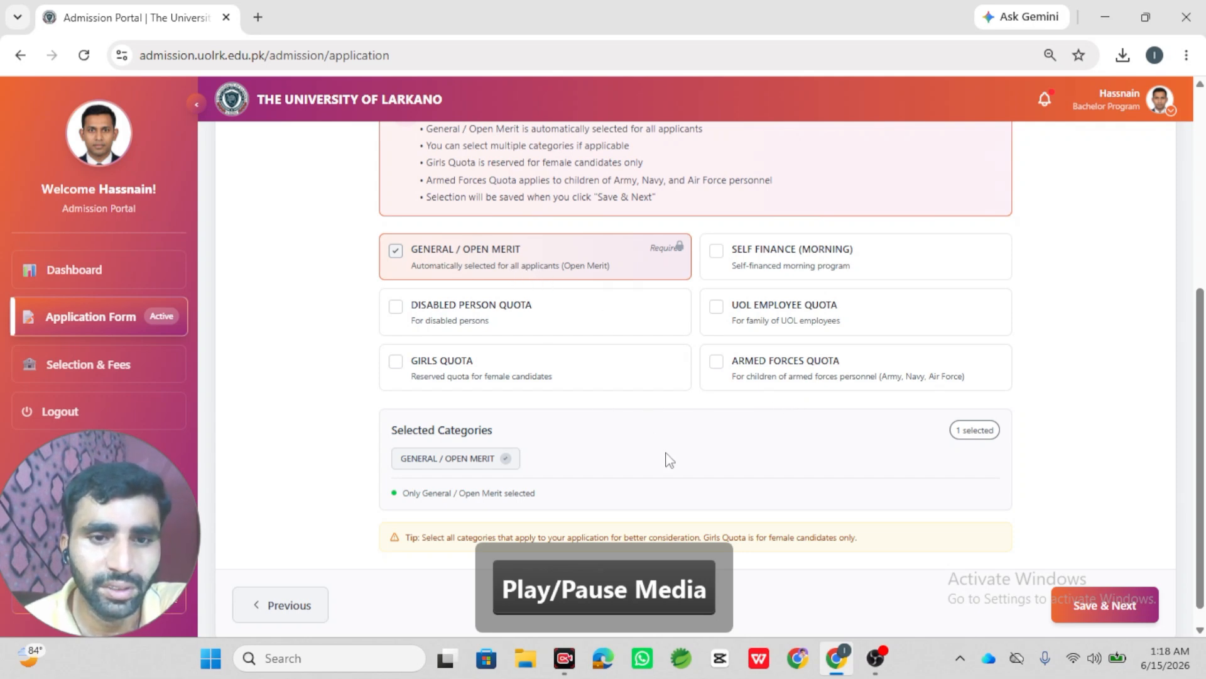
pyautogui.scroll(-1, 669, 460)
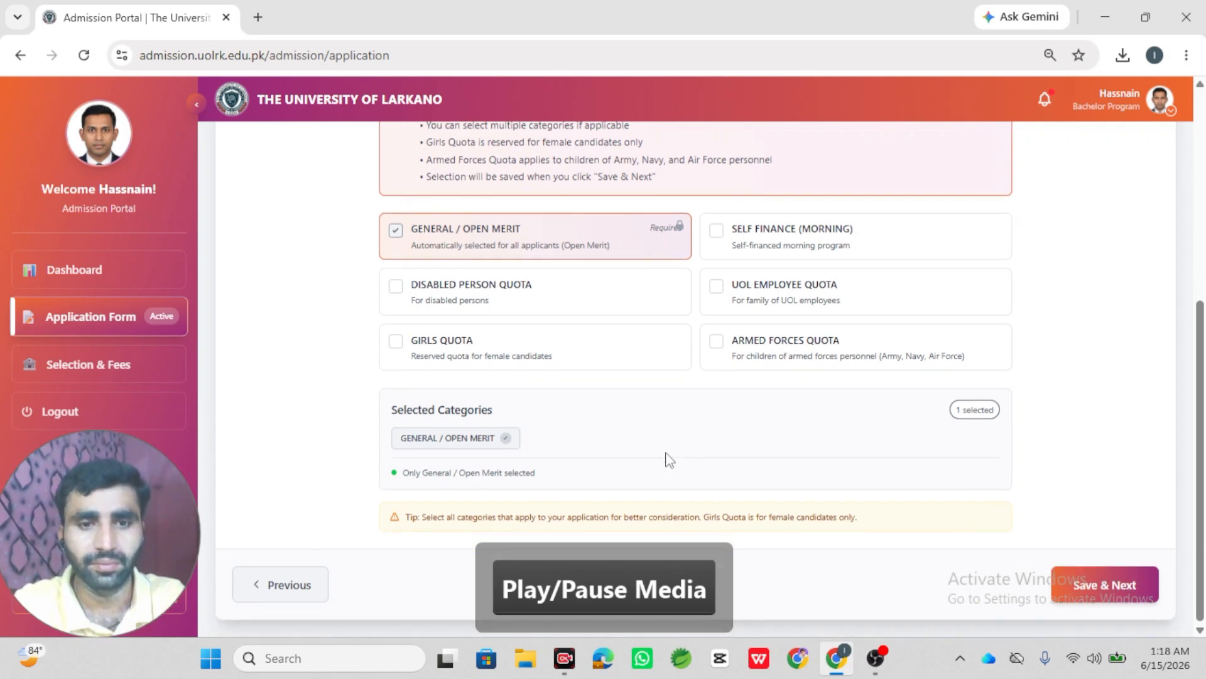
pyautogui.click(1073, 583)
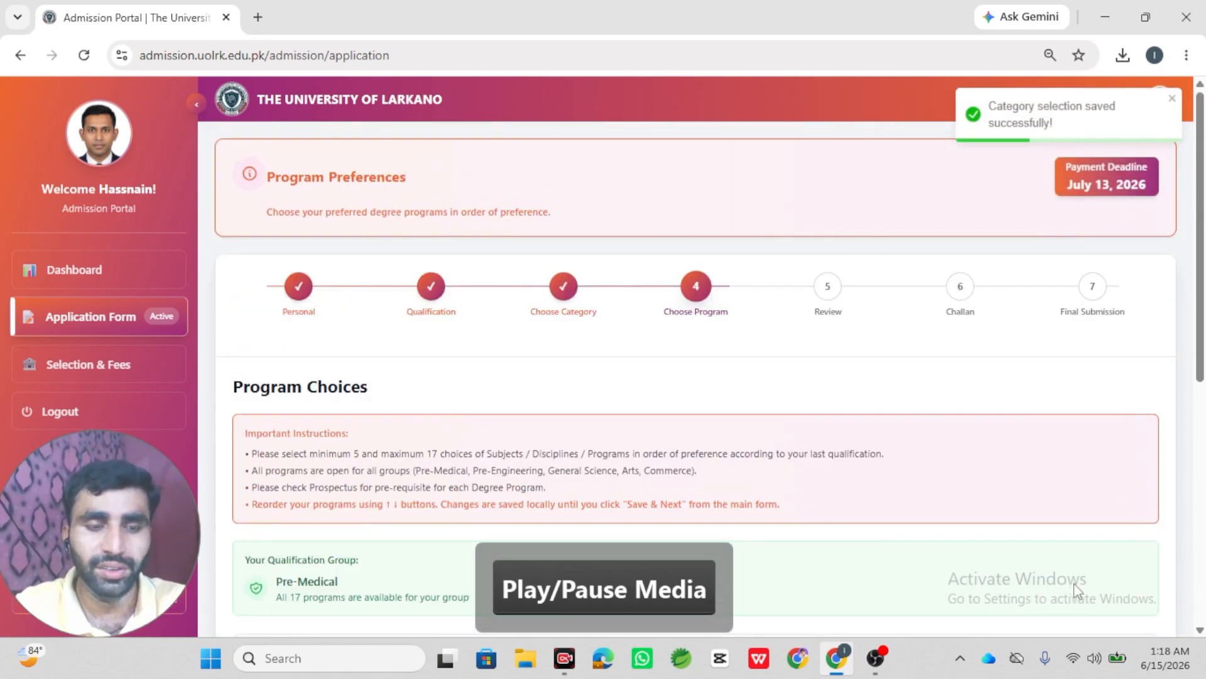
# - Add BS Software Engineering, BS Mathematics and BE Mechanical Engineering as choices one to three
pyautogui.scroll(-5, 815, 480)
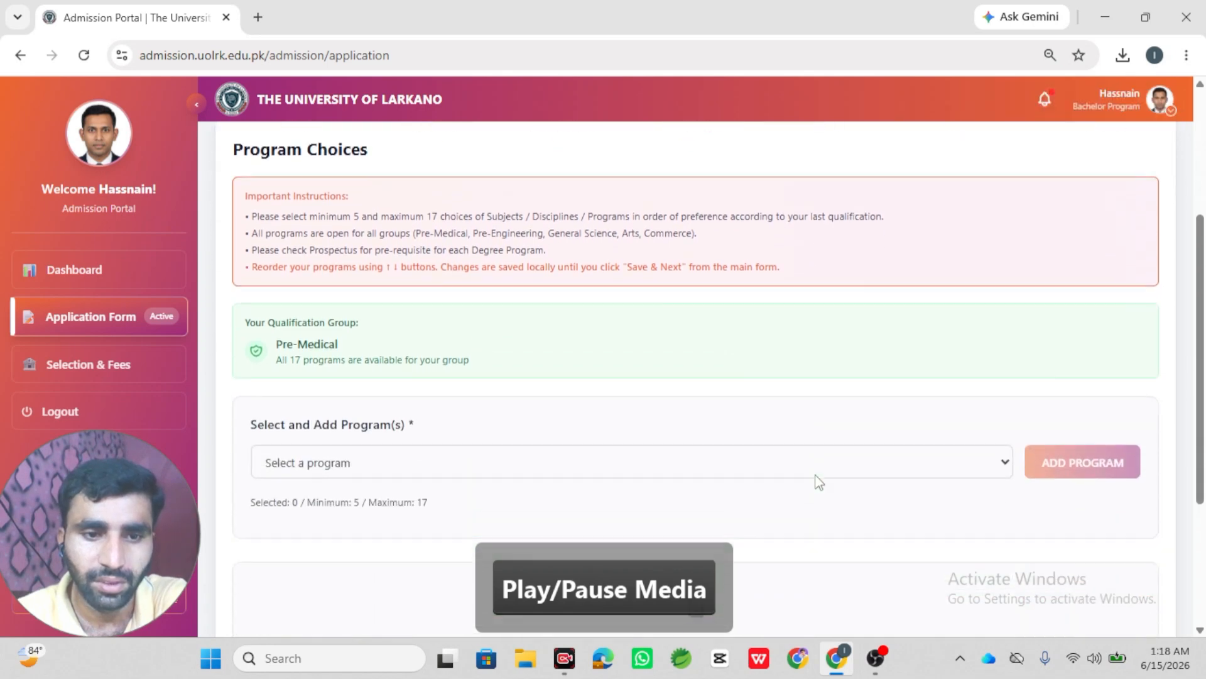
pyautogui.click(666, 300)
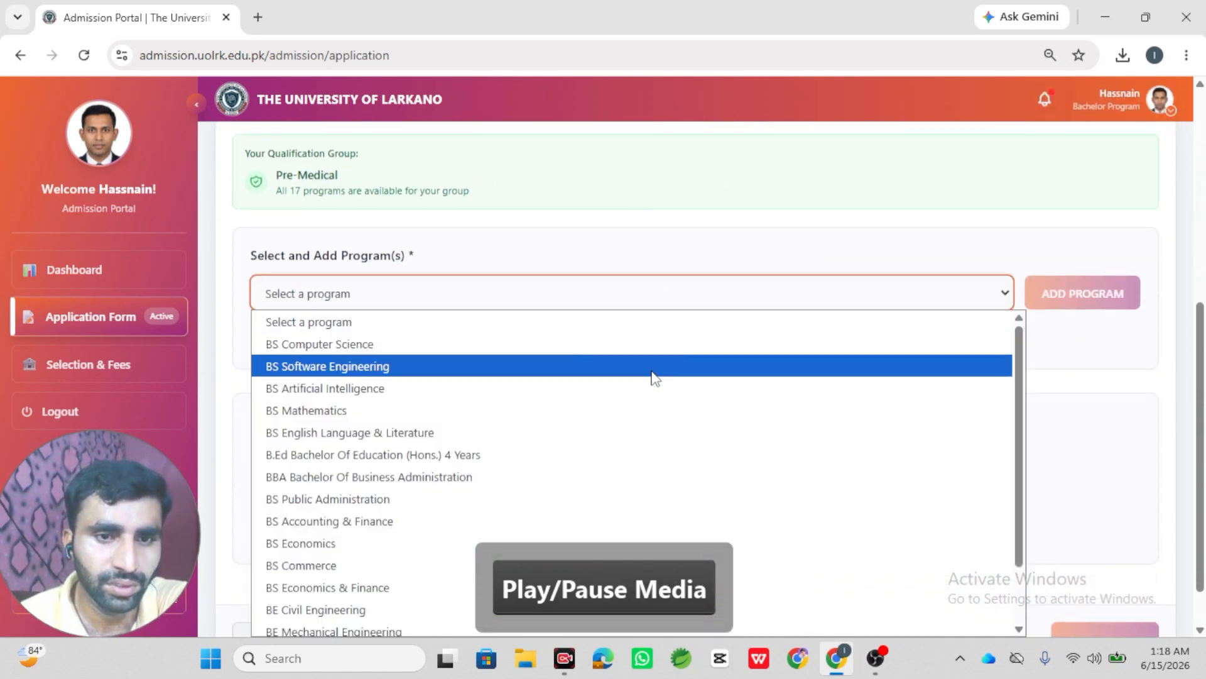
pyautogui.click(654, 372)
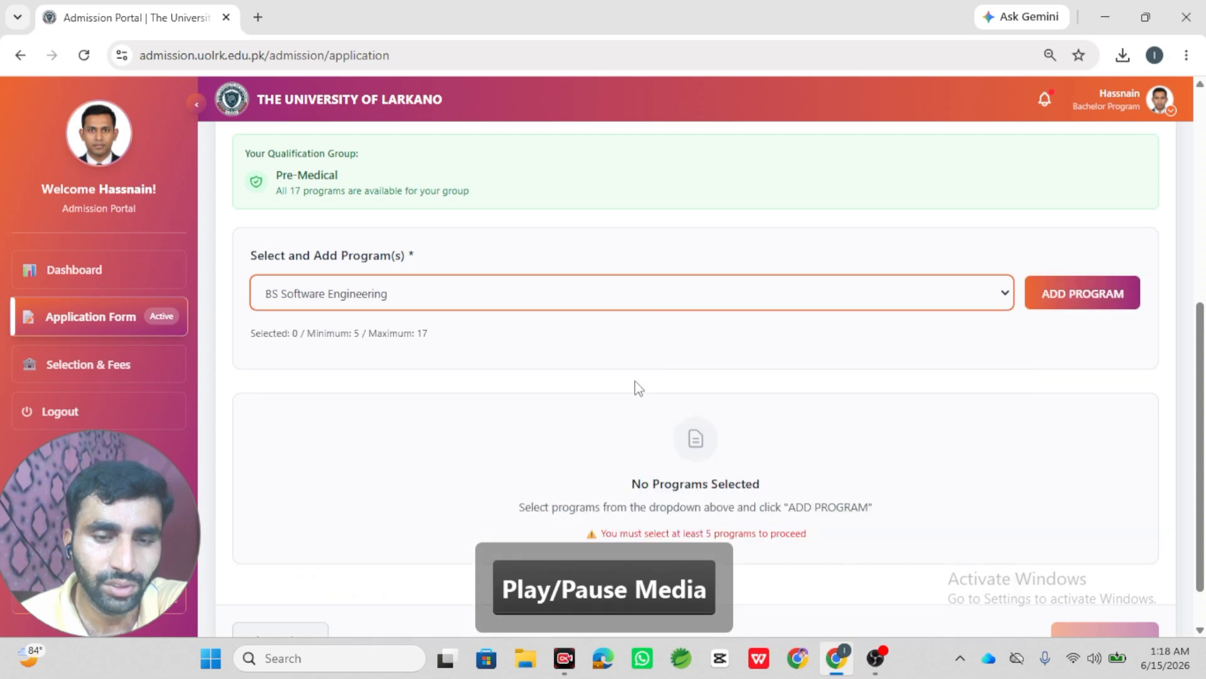
pyautogui.scroll(-1, 636, 389)
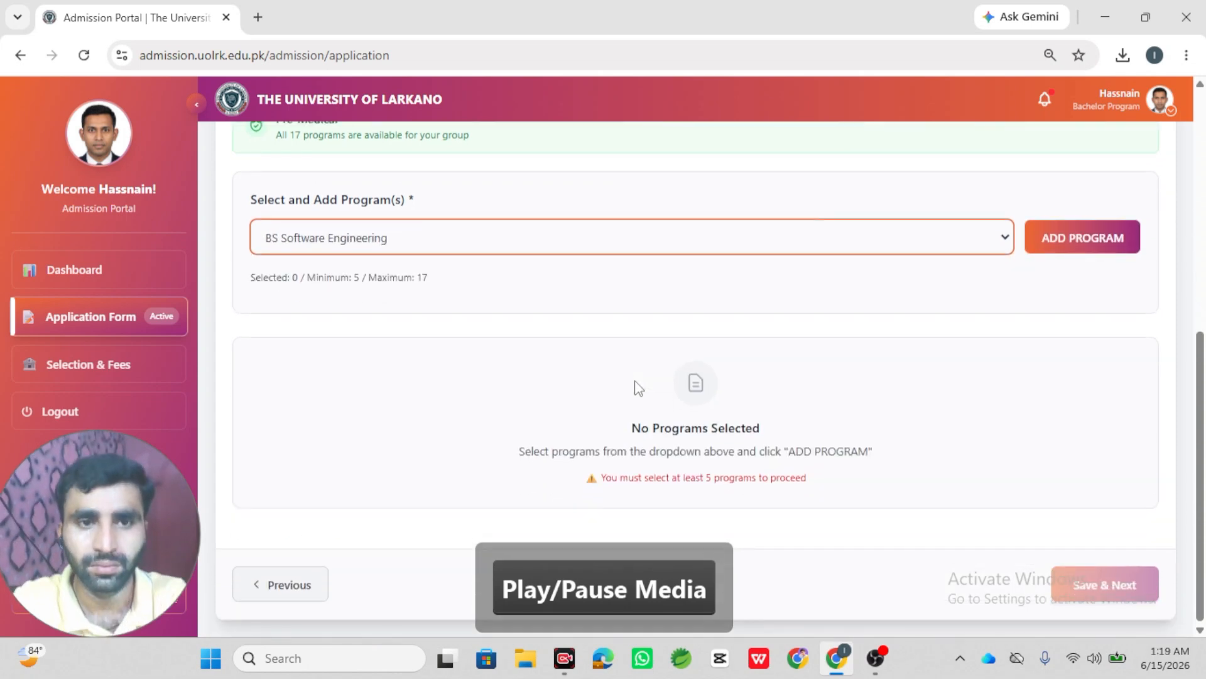
pyautogui.click(1052, 229)
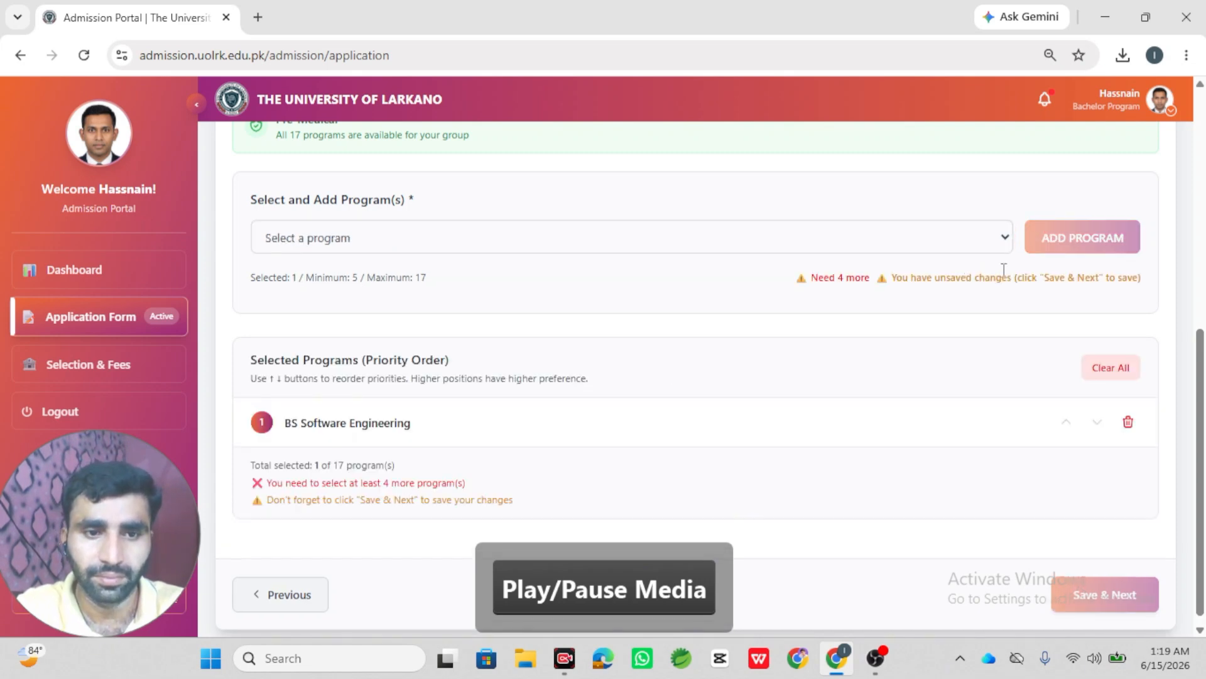
pyautogui.click(942, 250)
pyautogui.click(904, 343)
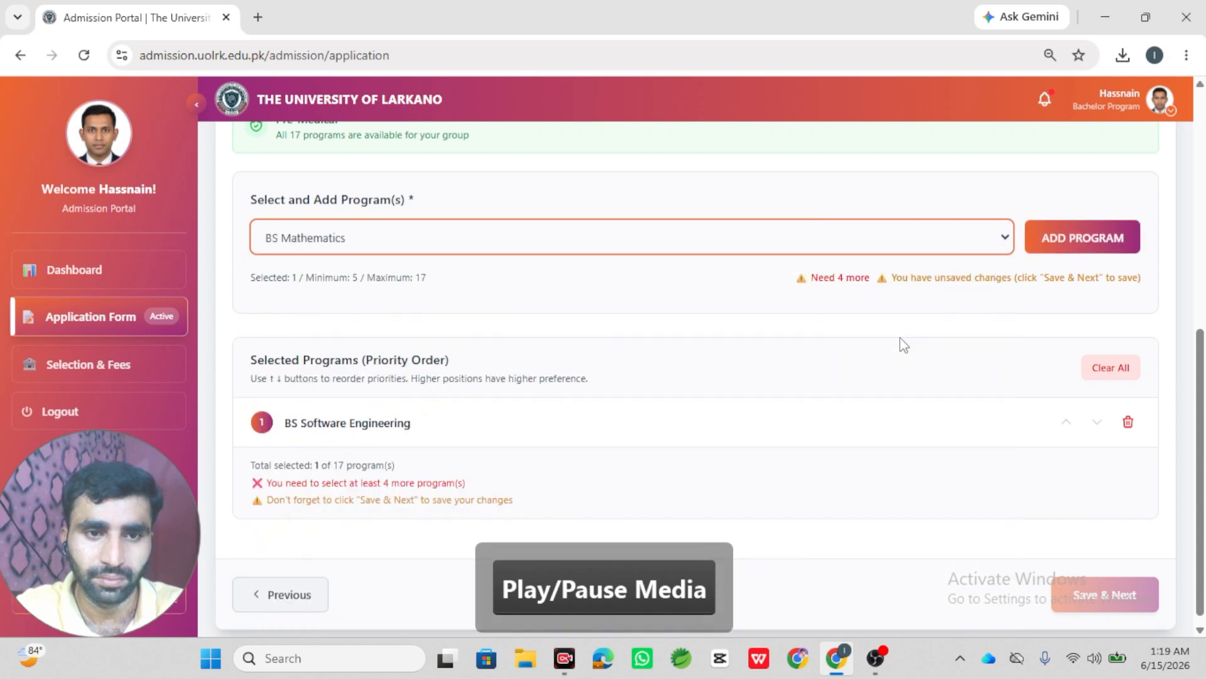
pyautogui.click(1061, 231)
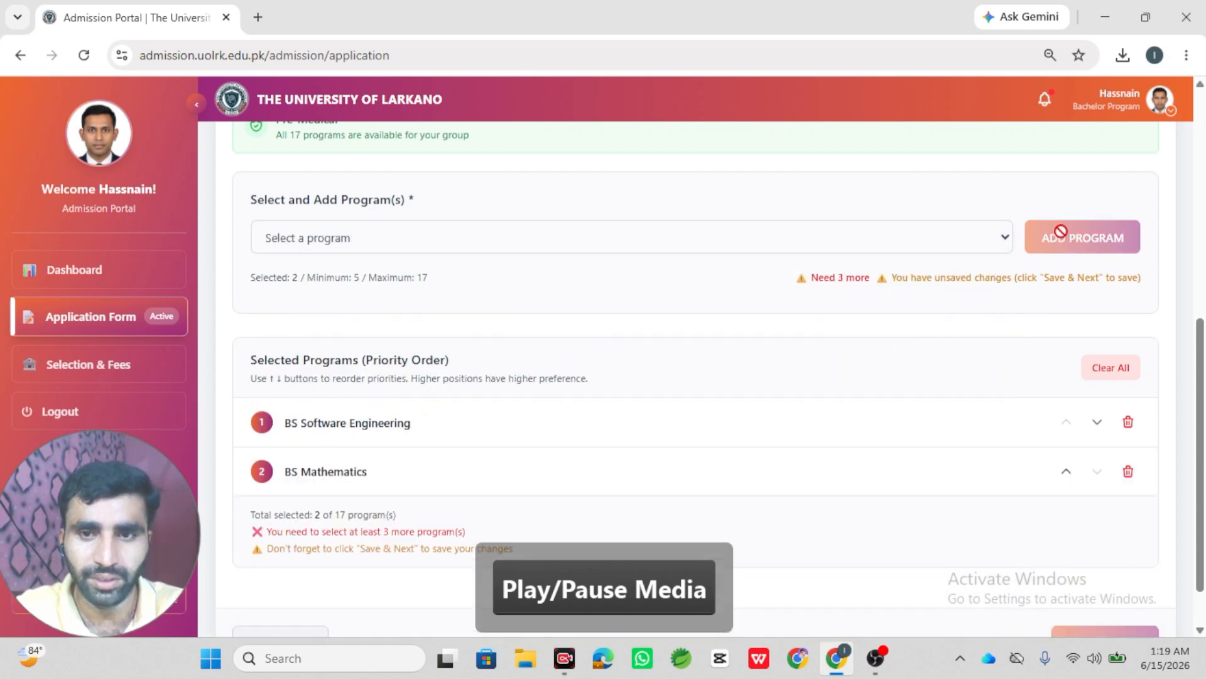
pyautogui.click(990, 247)
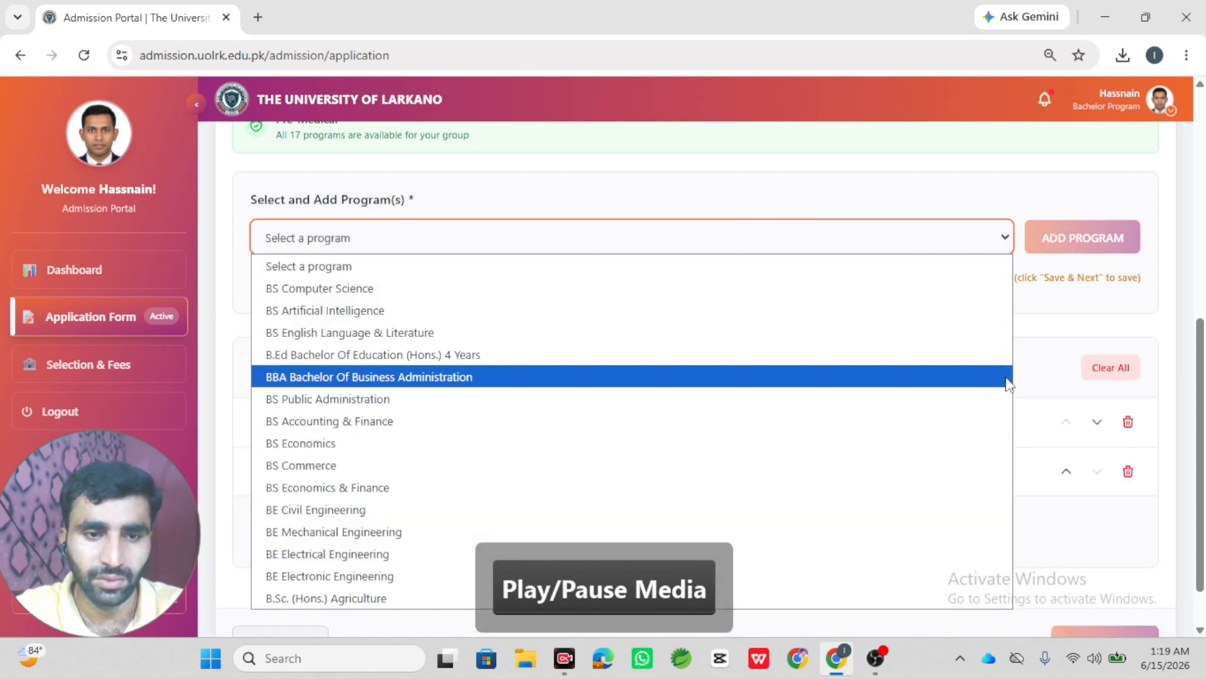
pyautogui.click(972, 525)
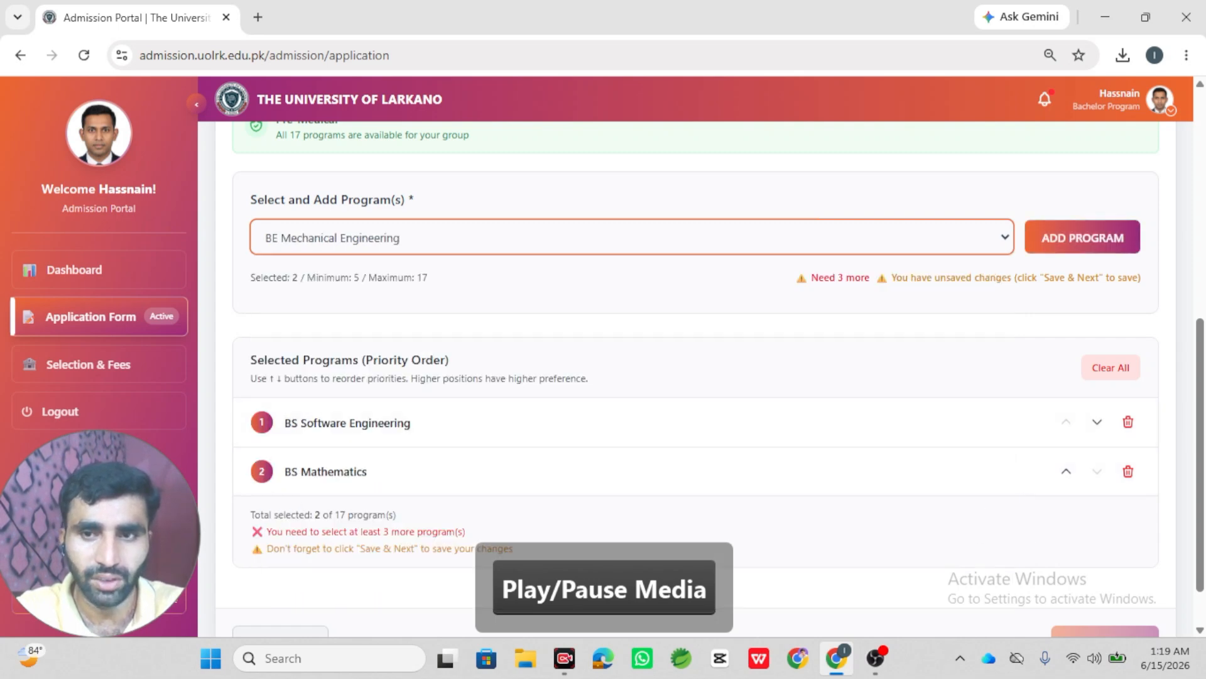
pyautogui.click(1114, 239)
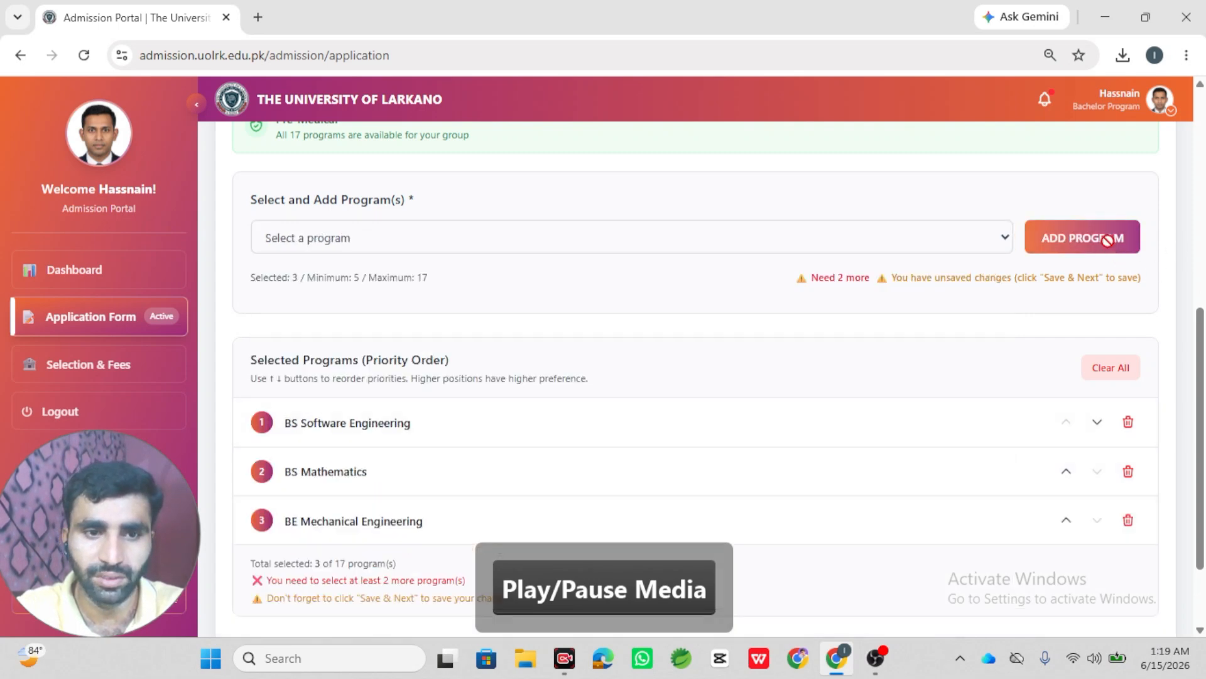
# - Add BE Civil Engineering and B.Ed Bachelor Of Education as choices four and five, then save
pyautogui.scroll(-2, 1005, 163)
pyautogui.click(1000, 132)
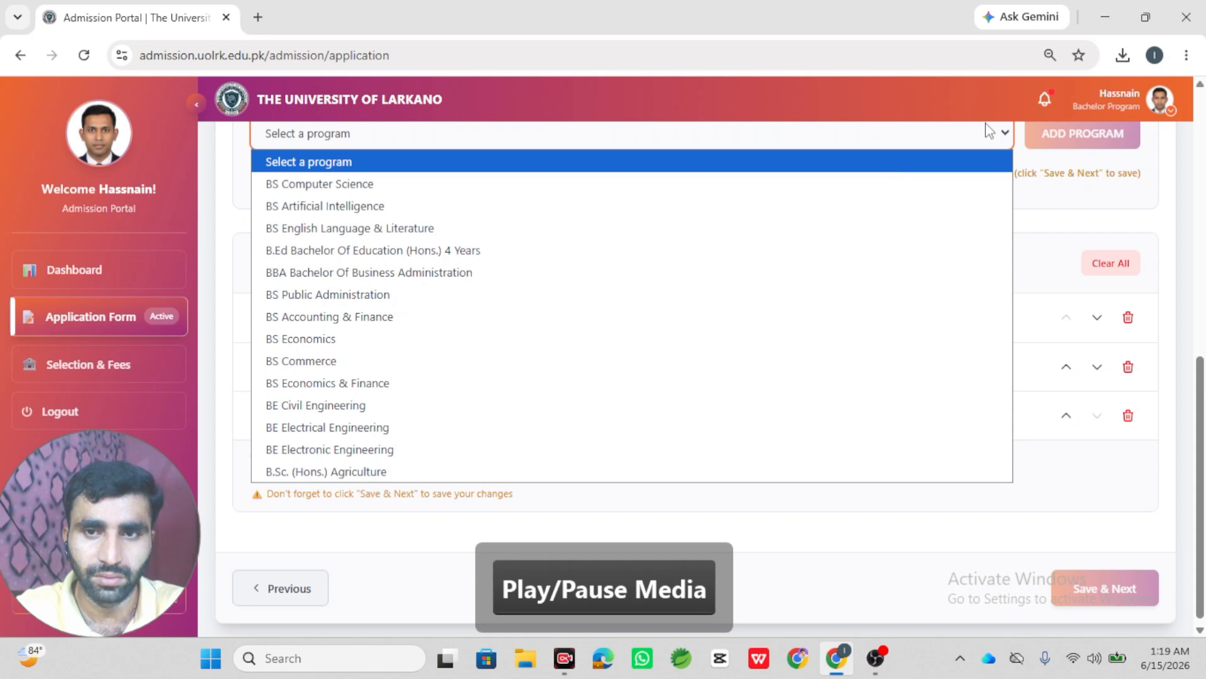
pyautogui.click(940, 403)
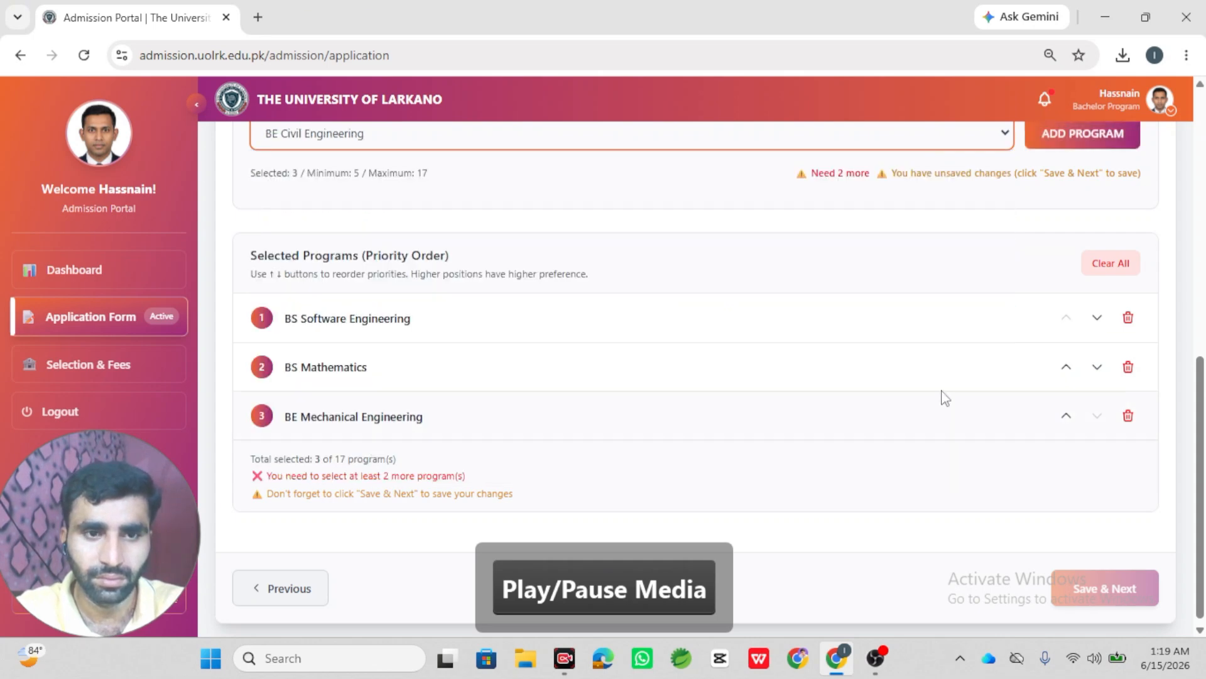
pyautogui.click(1069, 132)
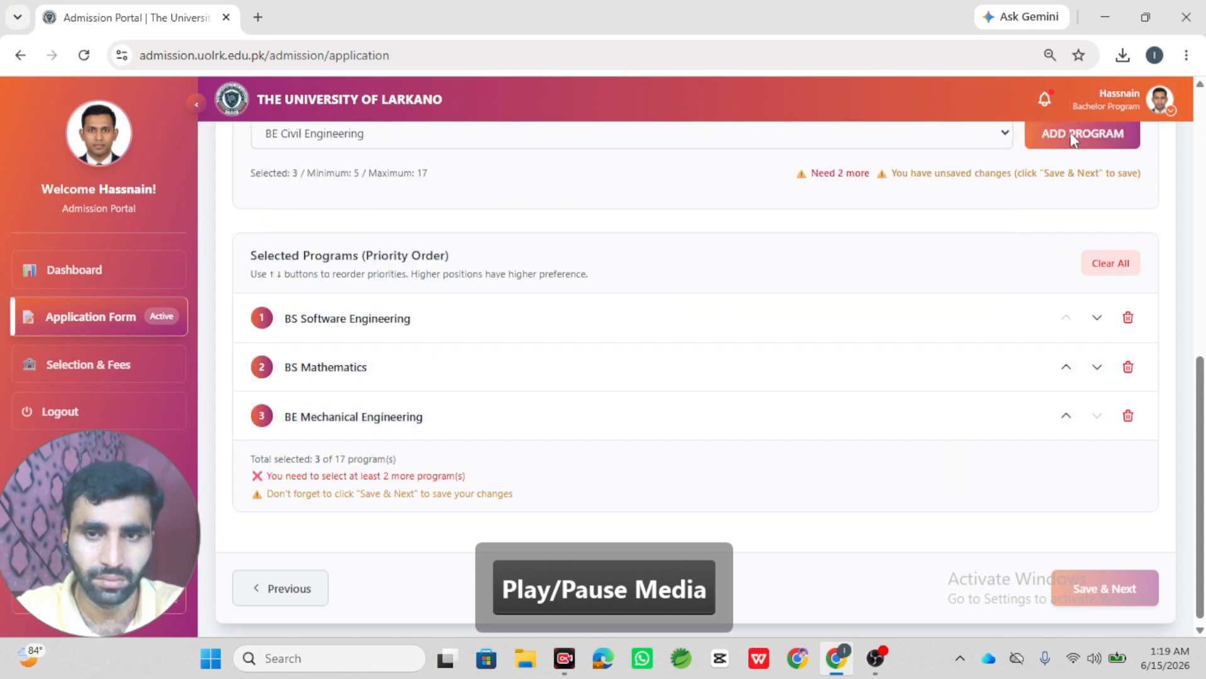
pyautogui.click(990, 136)
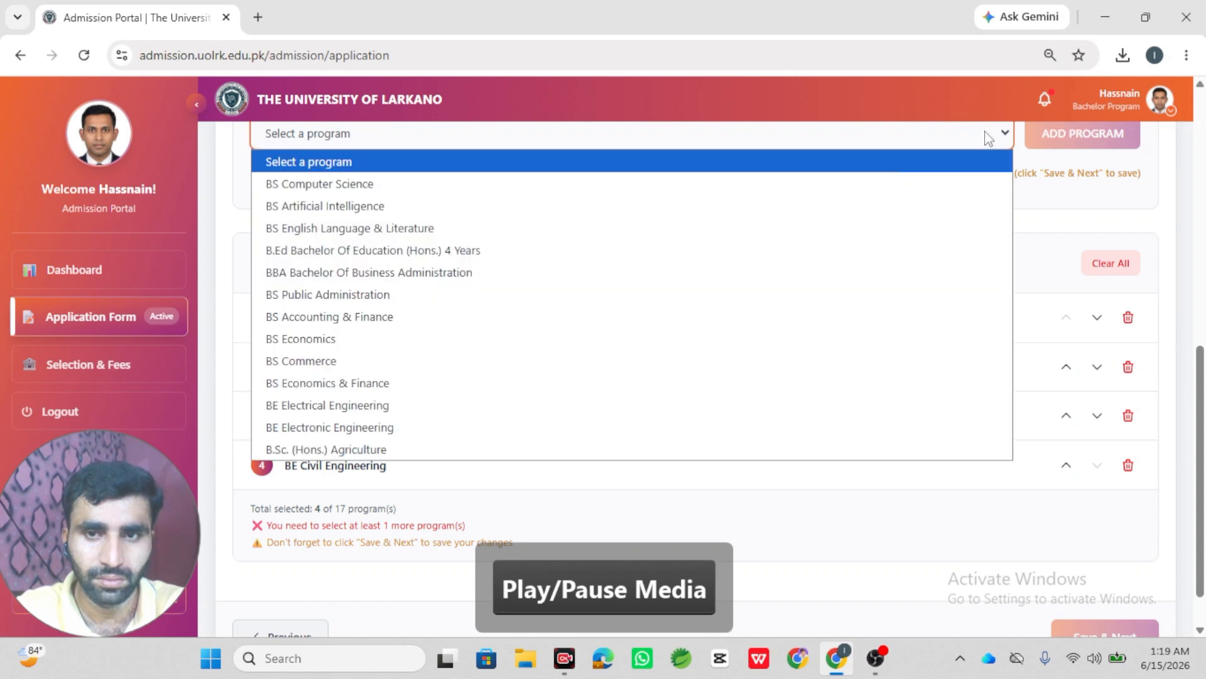
pyautogui.click(958, 251)
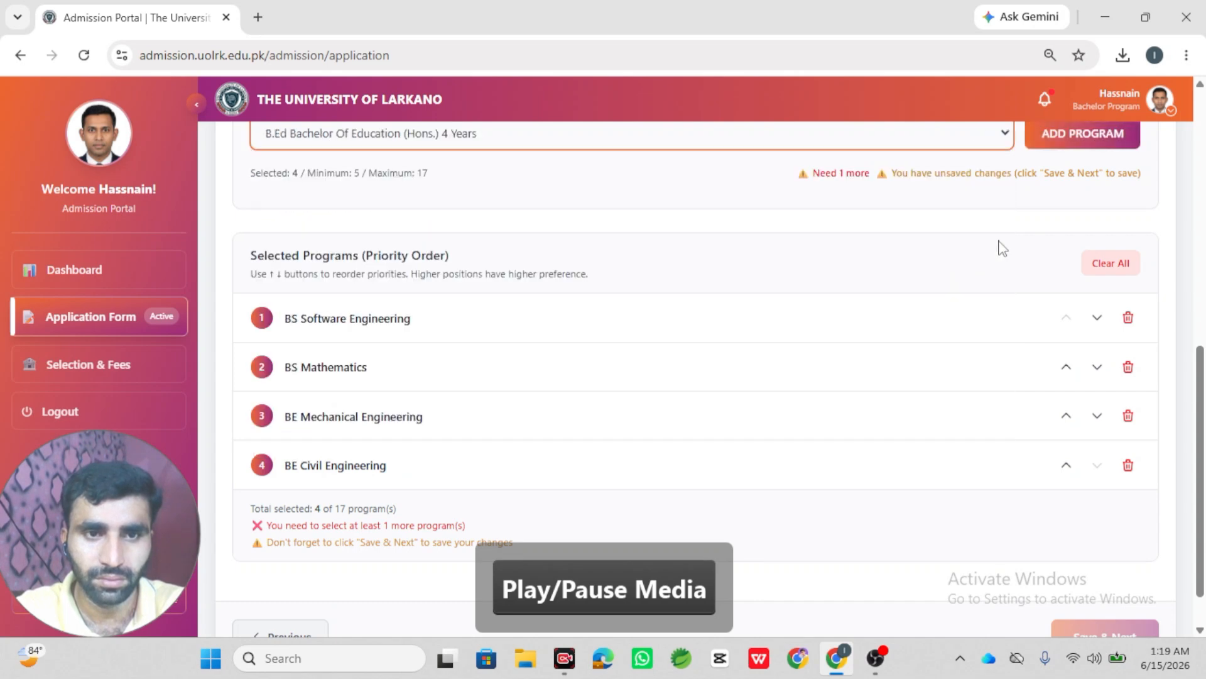
pyautogui.click(1087, 141)
pyautogui.press('Insert')
pyautogui.press('s')
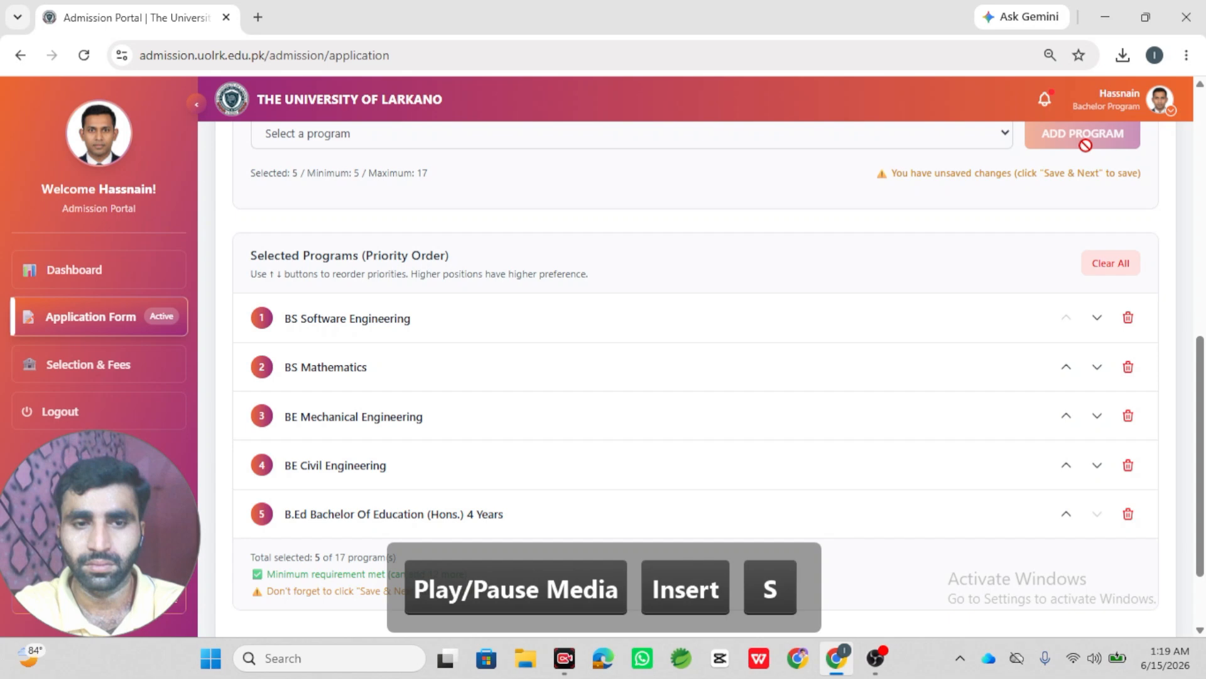
pyautogui.scroll(-2, 1001, 366)
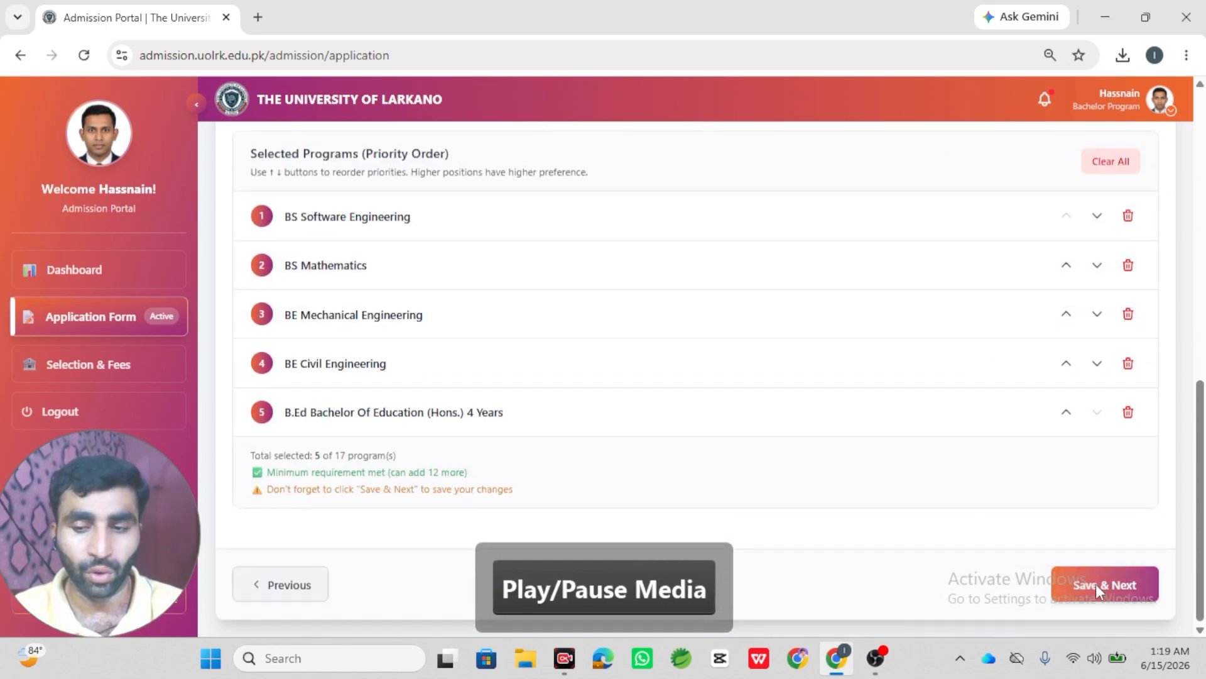
pyautogui.click(1096, 583)
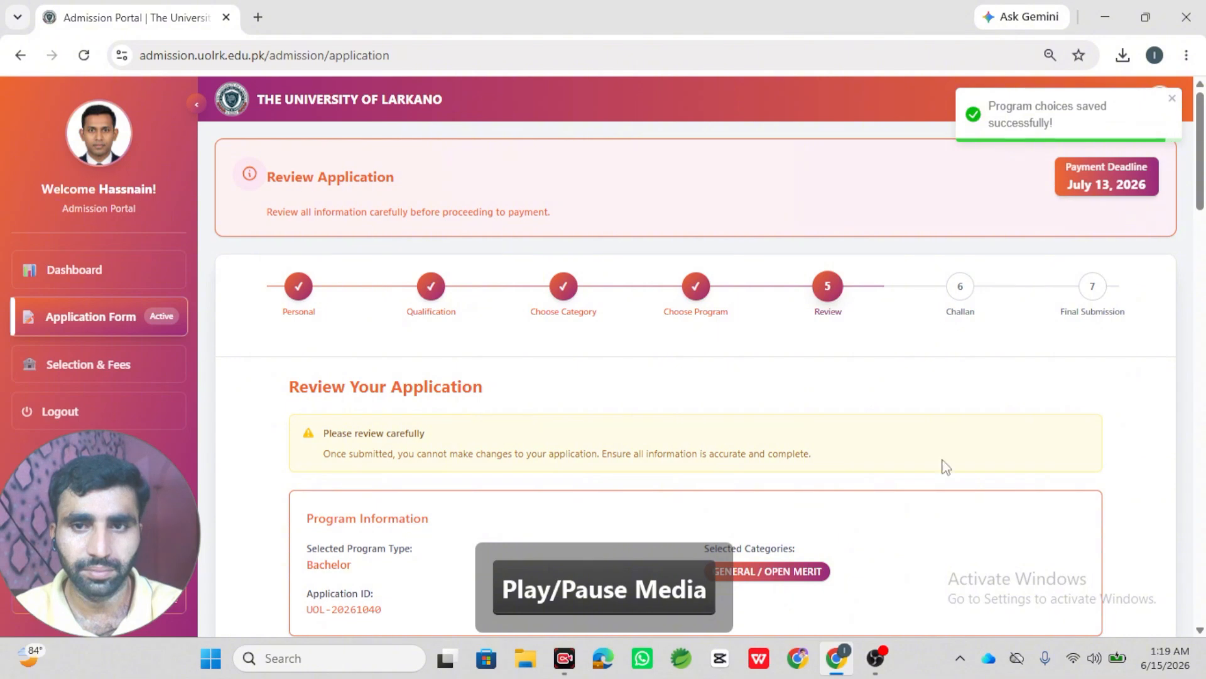
pyautogui.scroll(-5, 982, 417)
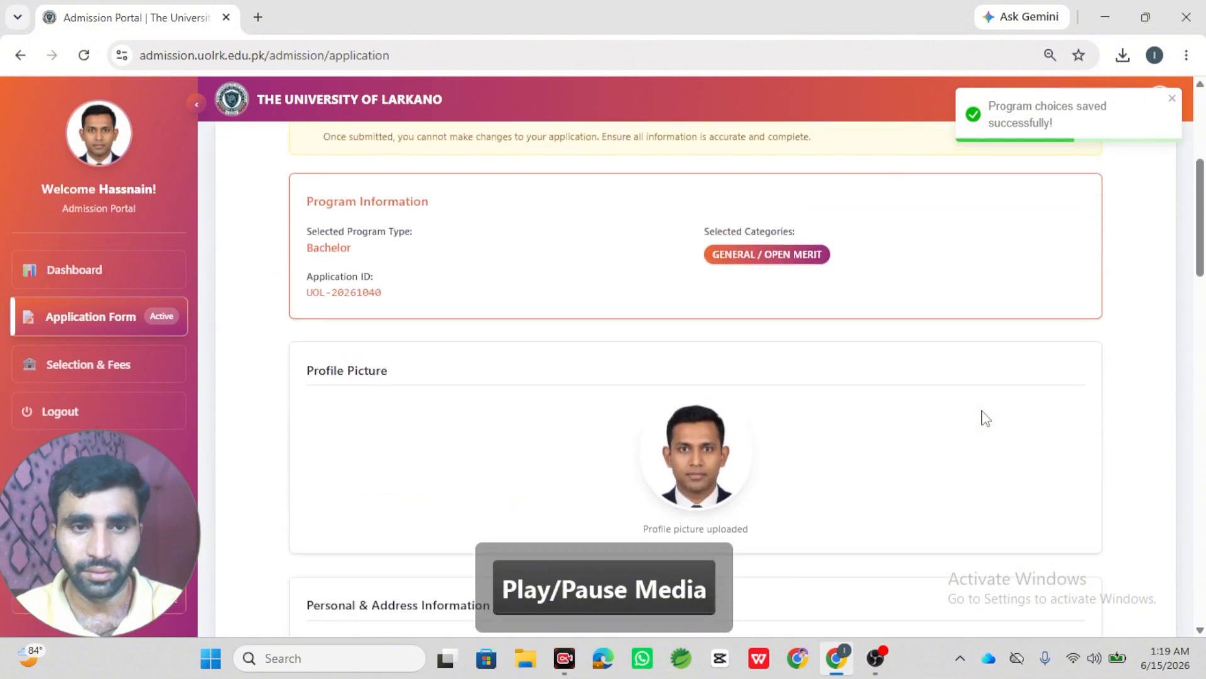
pyautogui.scroll(4, 982, 417)
pyautogui.scroll(-3, 982, 418)
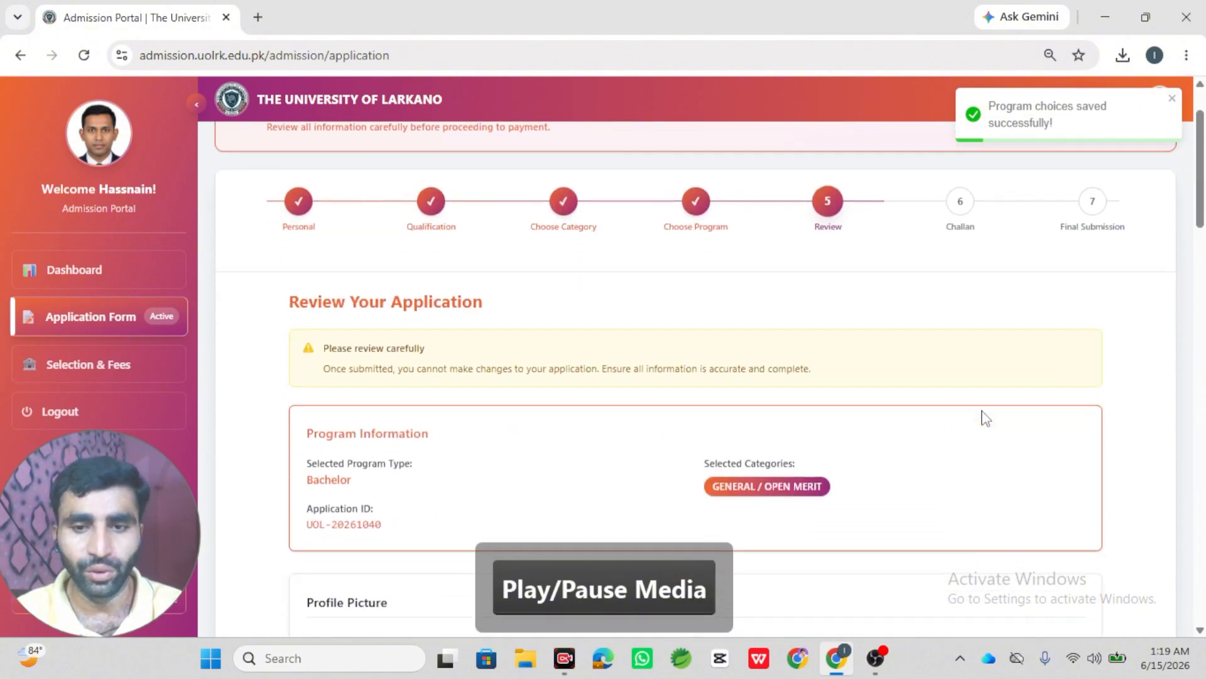
pyautogui.scroll(-11, 985, 418)
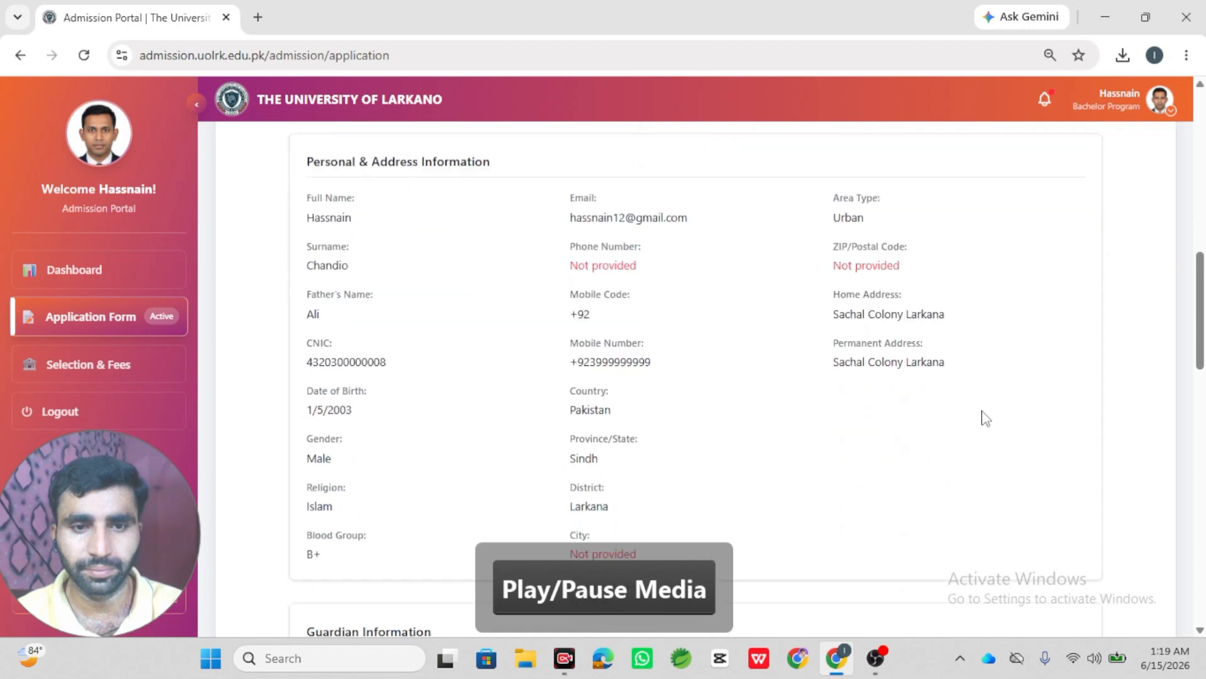
pyautogui.scroll(-15, 981, 417)
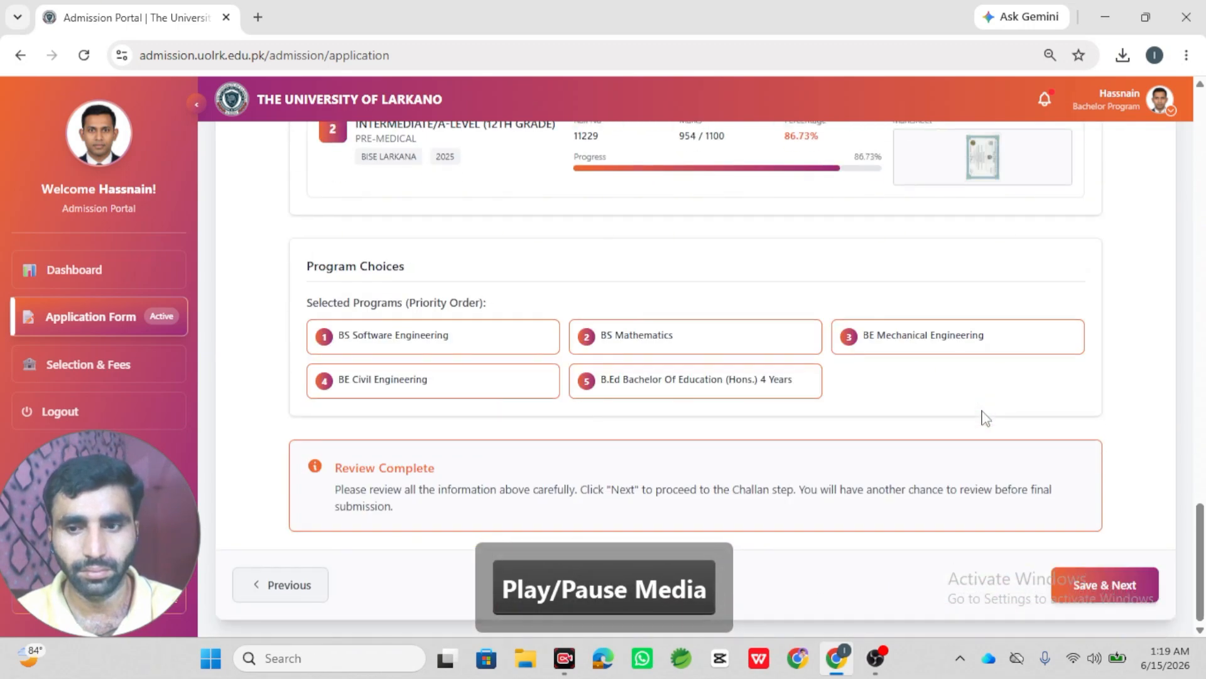
# - Save the review, download the Rs 4,000 Fall 2026 challan PDF, and view it
pyautogui.click(1113, 579)
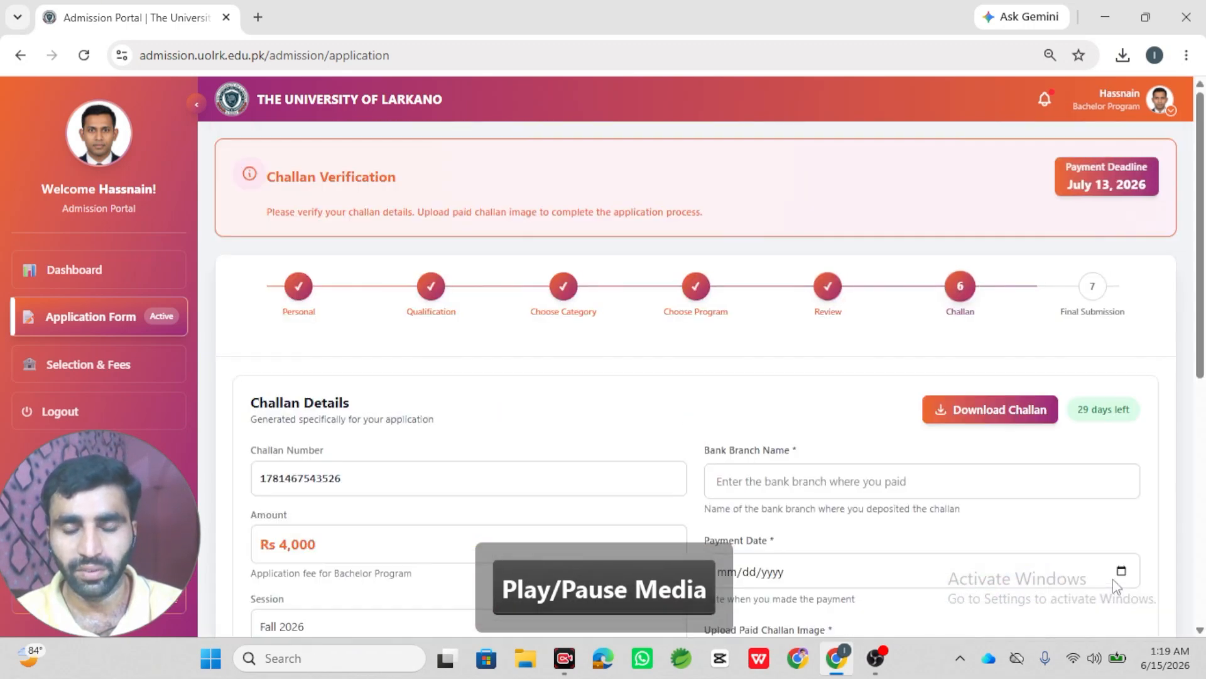
pyautogui.click(1010, 421)
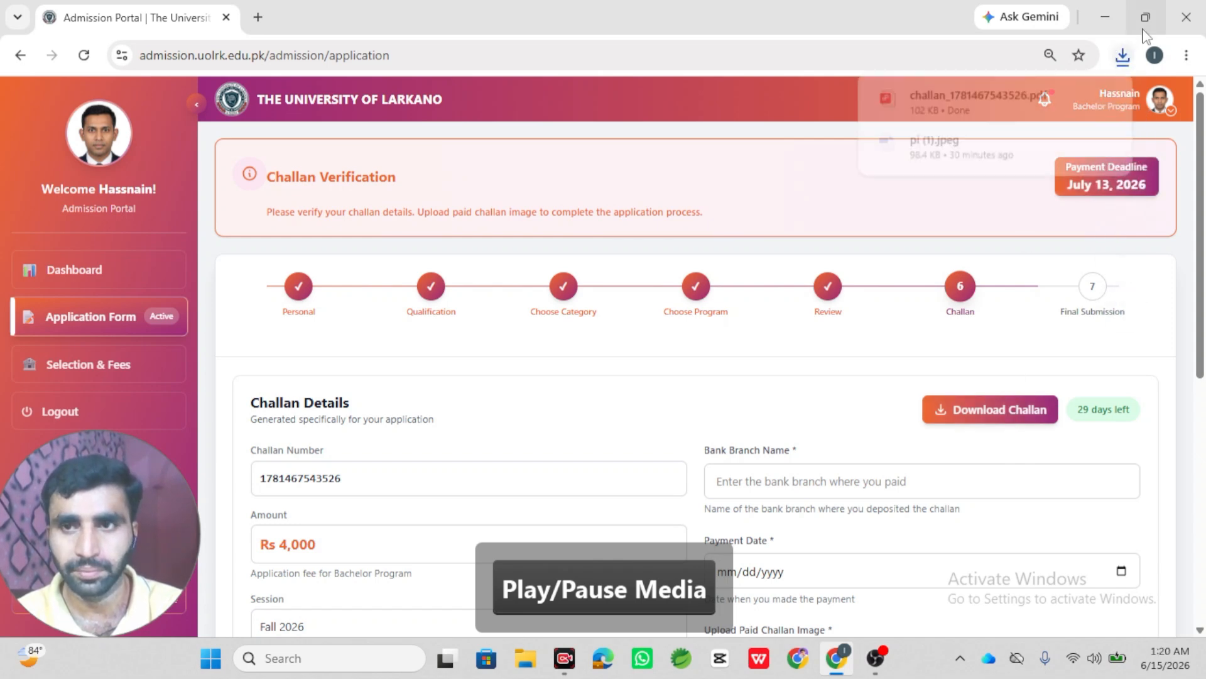
pyautogui.click(1004, 107)
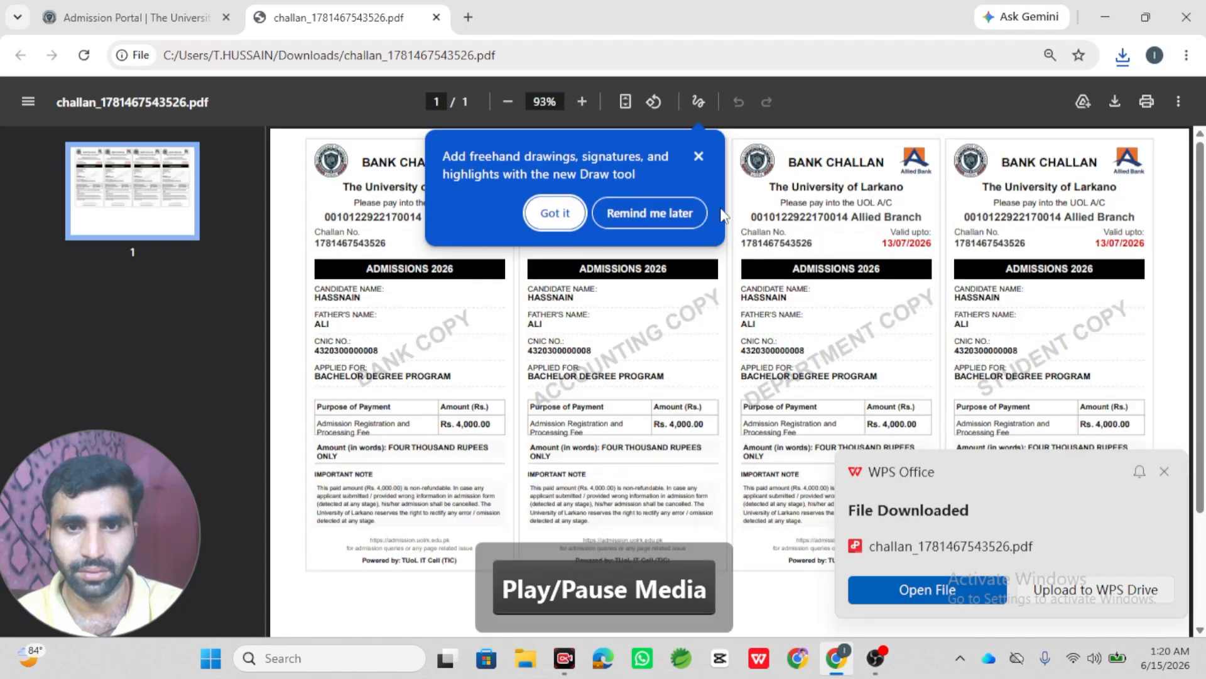
pyautogui.click(699, 157)
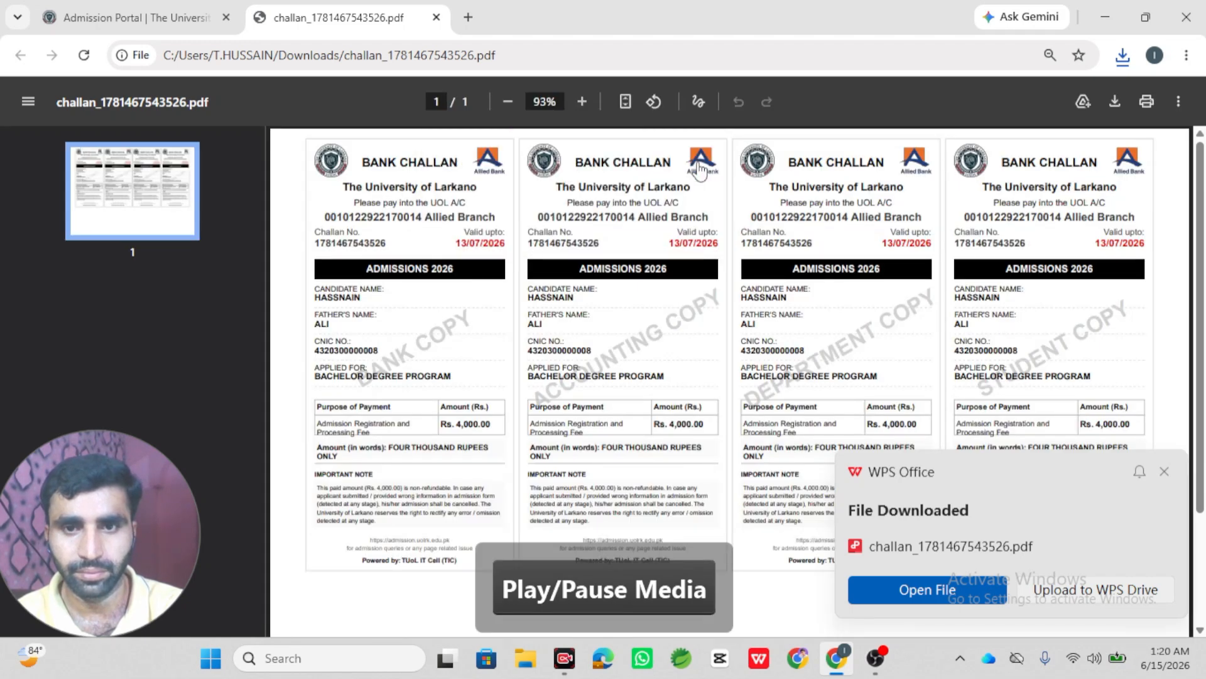
pyautogui.click(174, 15)
pyautogui.scroll(-1, 892, 377)
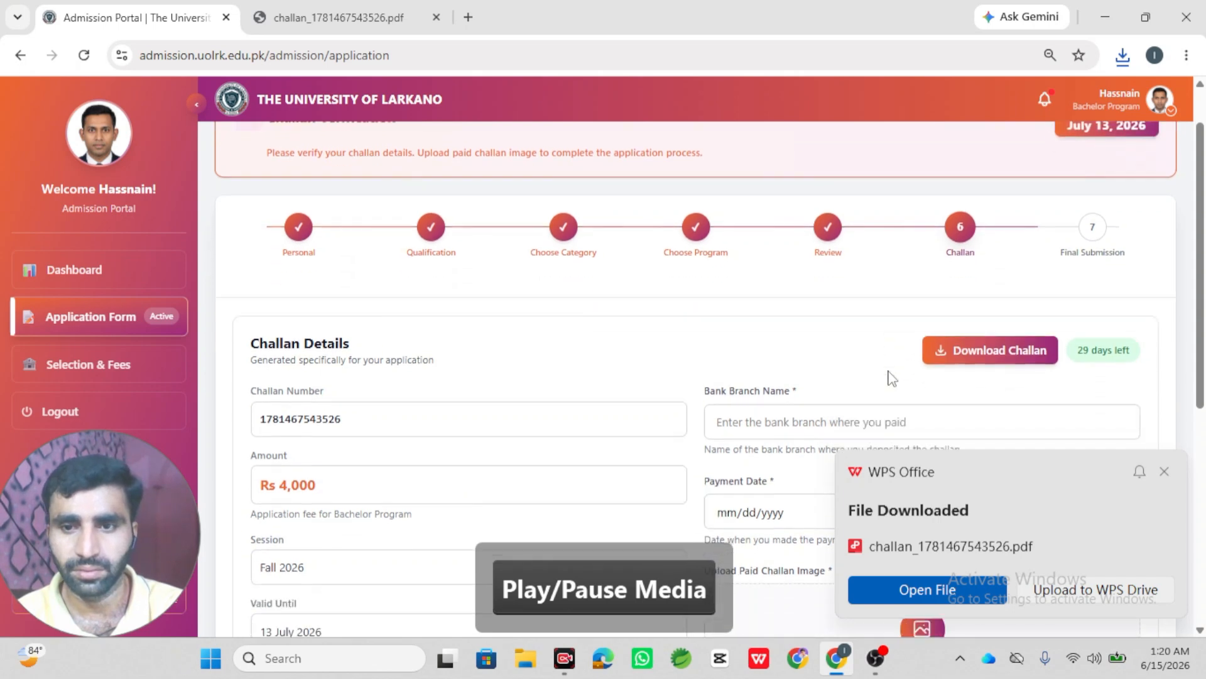
# - Enter ABL as the bank branch name, checking the challan PDF for it
pyautogui.scroll(-5, 893, 379)
pyautogui.scroll(3, 892, 379)
pyautogui.scroll(2, 892, 379)
pyautogui.scroll(-1, 893, 379)
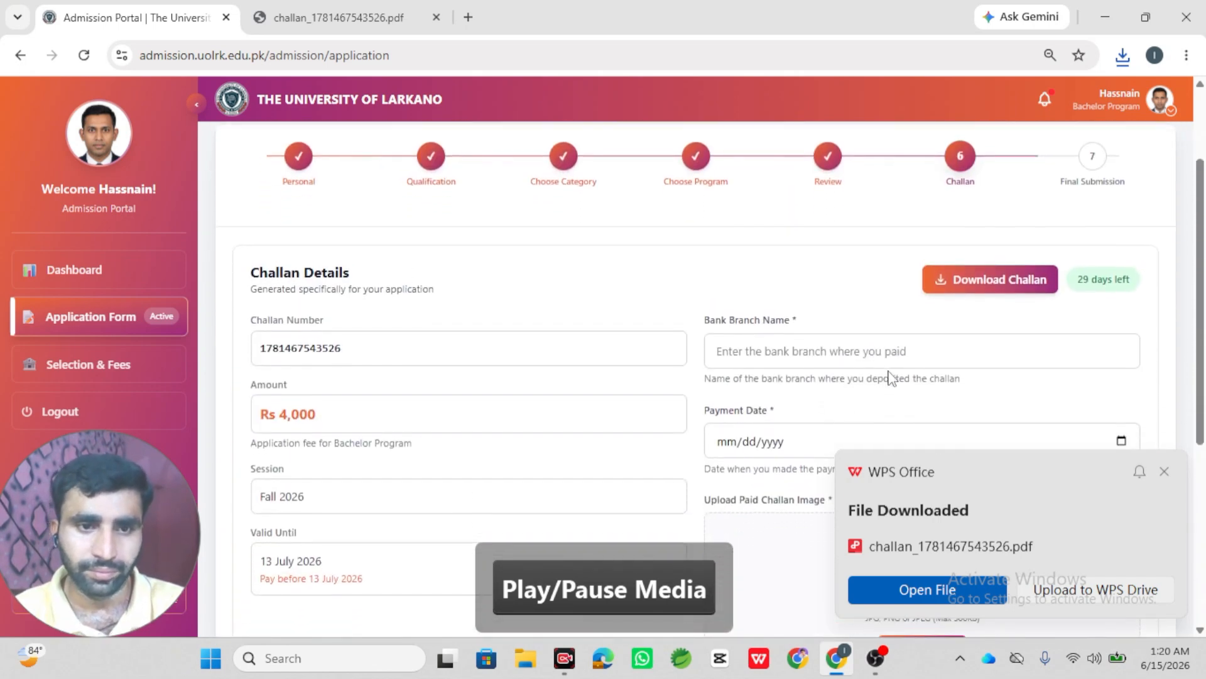
pyautogui.scroll(-1, 891, 377)
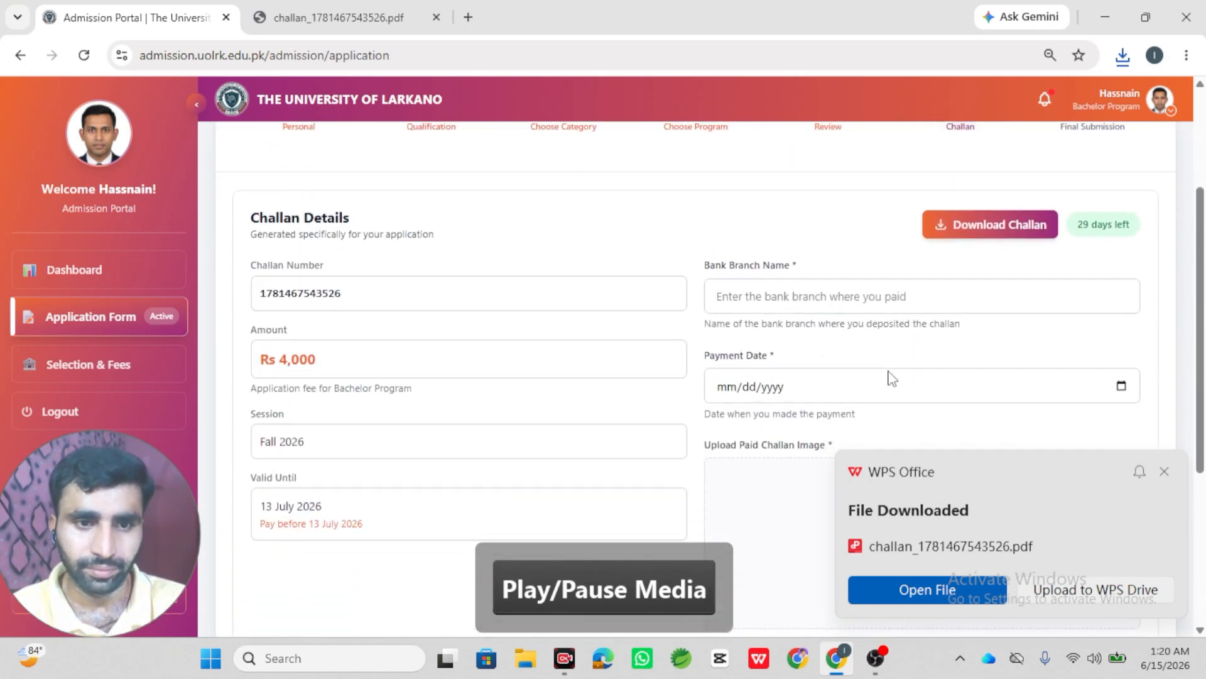
pyautogui.click(801, 287)
pyautogui.write('H')
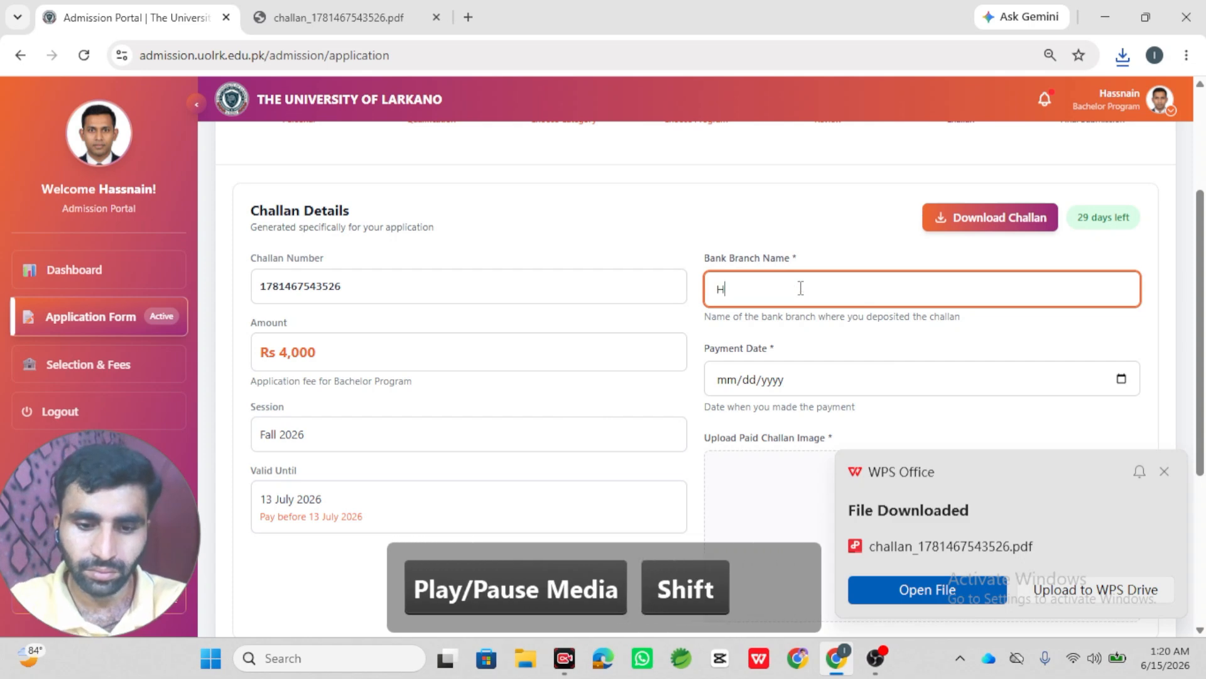
pyautogui.press('BackSpace')
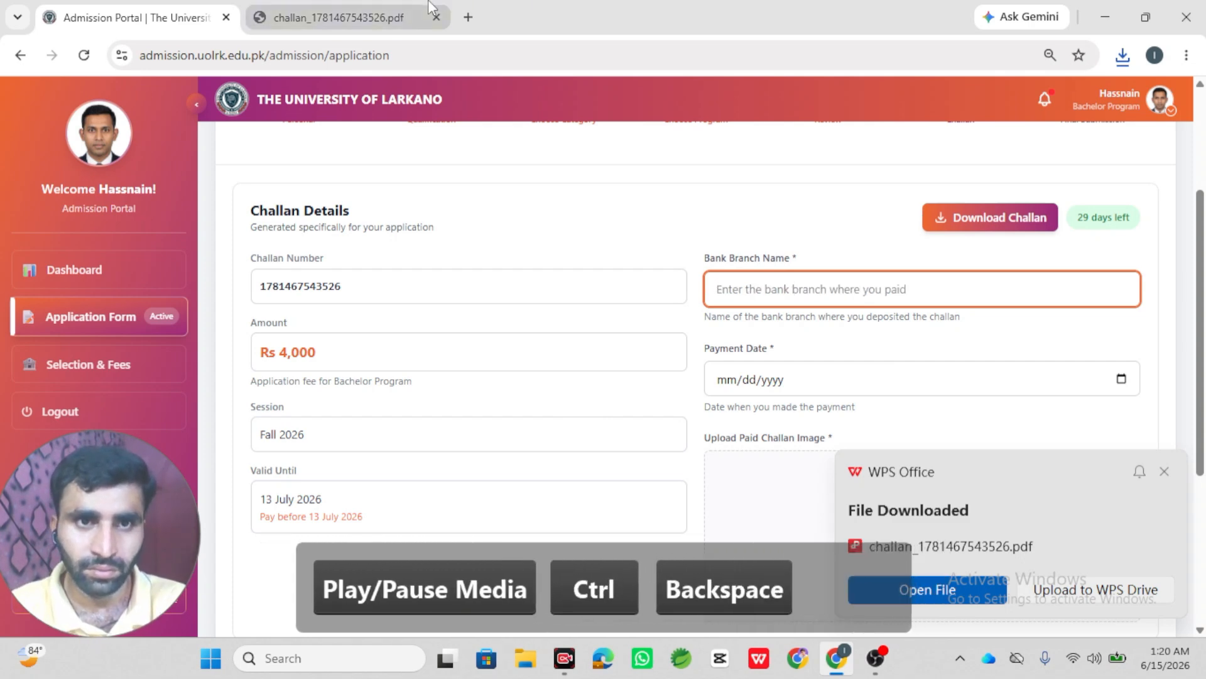
pyautogui.click(443, 22)
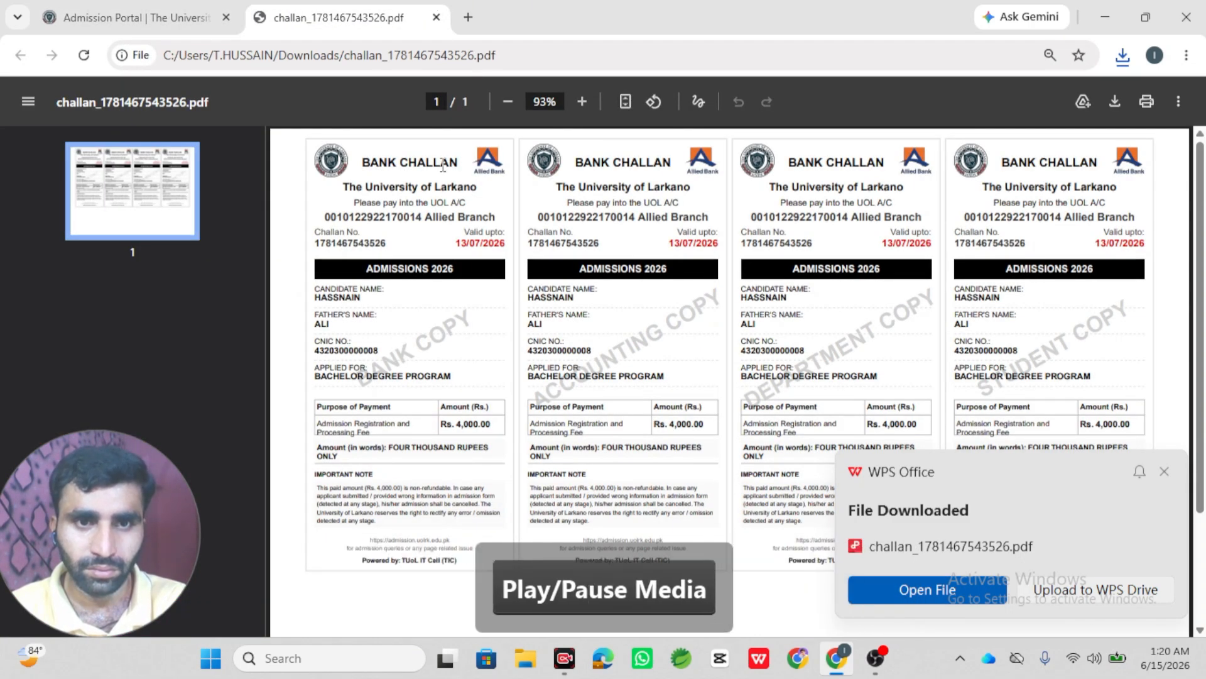
pyautogui.click(152, 6)
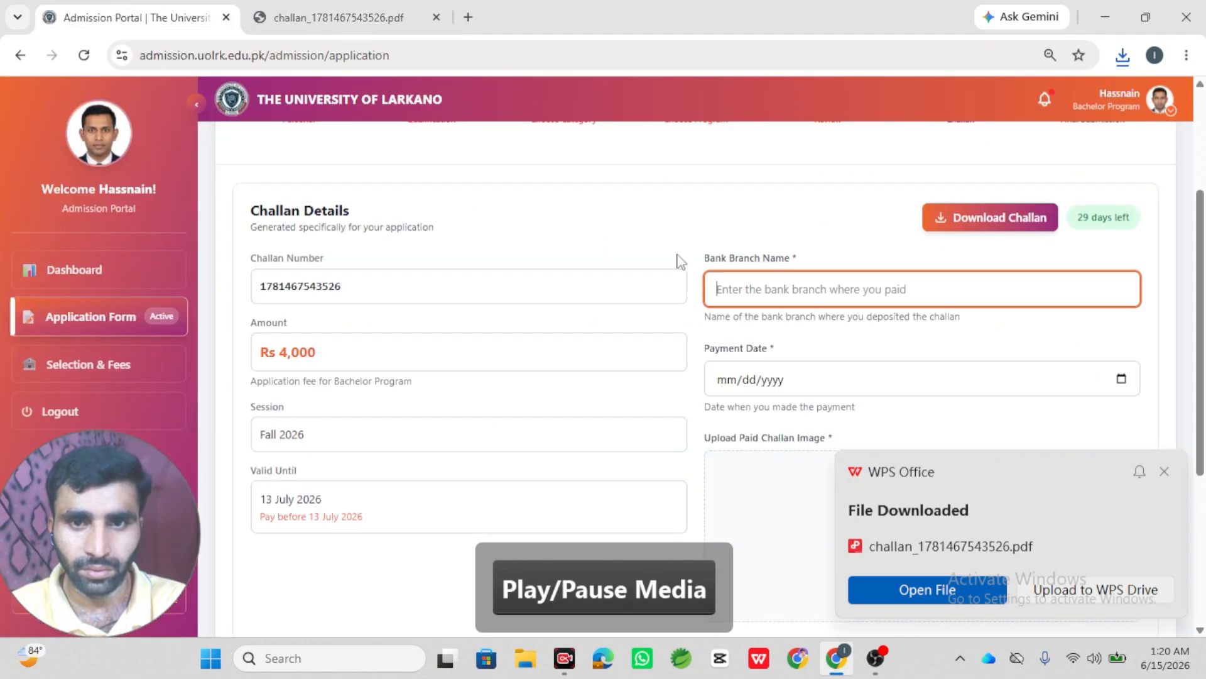
pyautogui.write('AB')
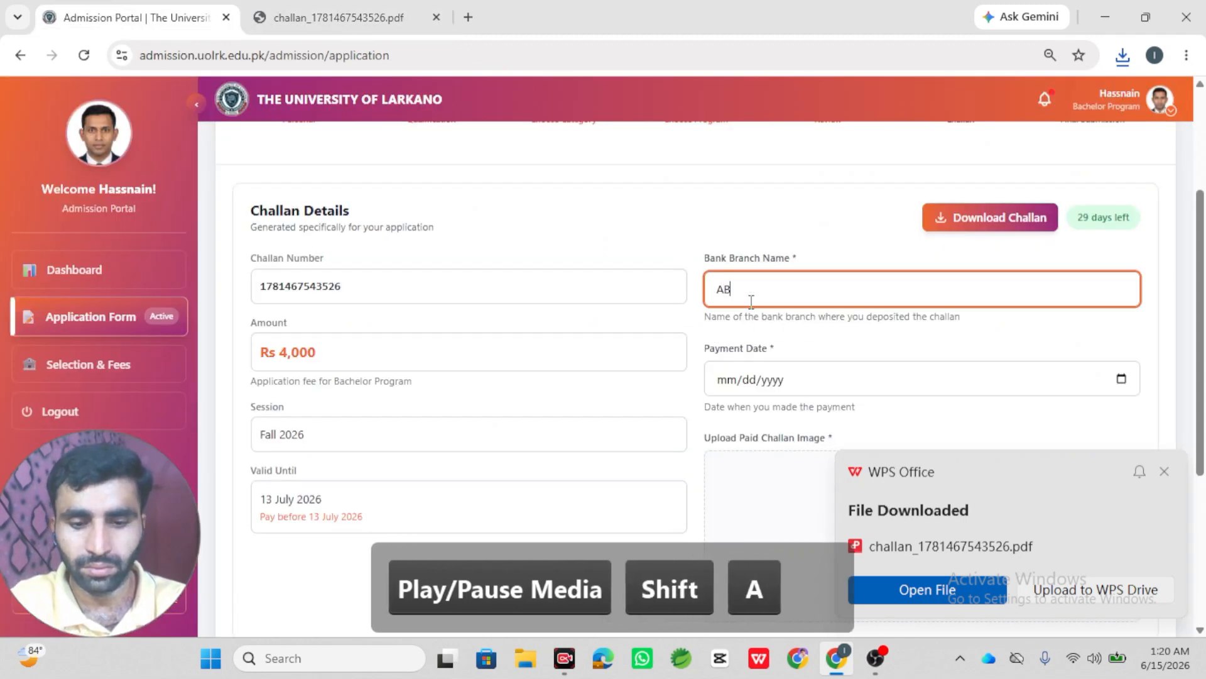
pyautogui.write(':')
pyautogui.press('BackSpace')
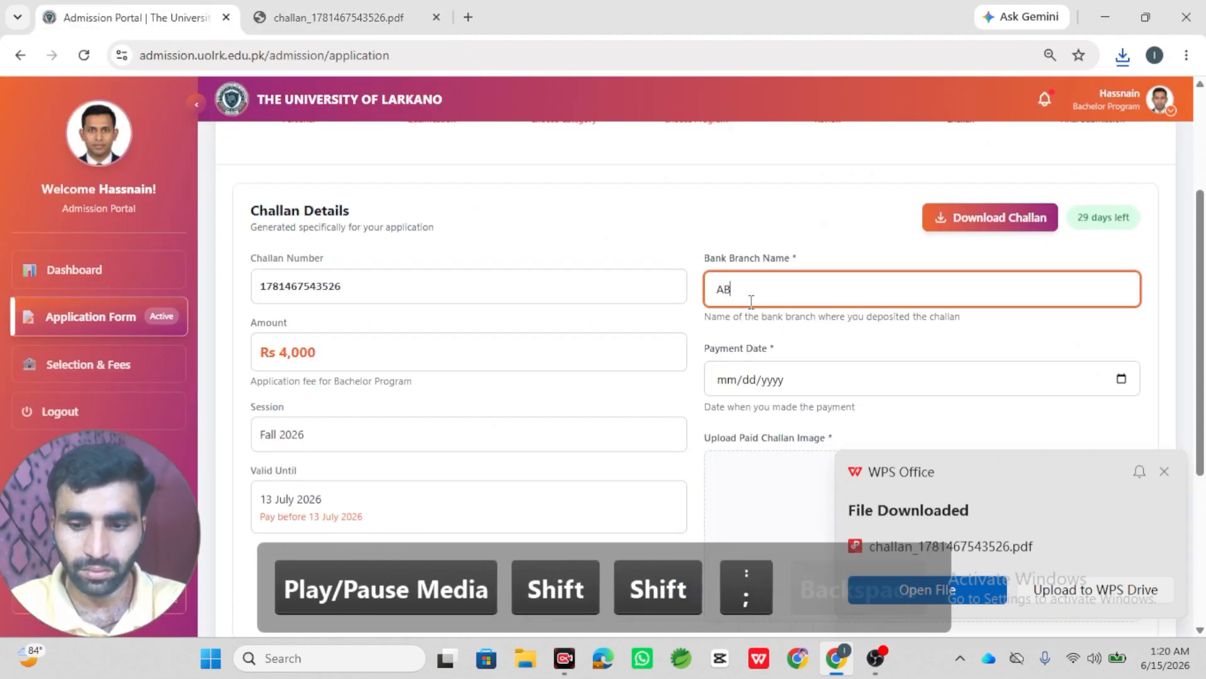
pyautogui.write('L')
# - Set the payment date to June 2, 2026 (06/02/2026) from the calendar
pyautogui.click(1122, 379)
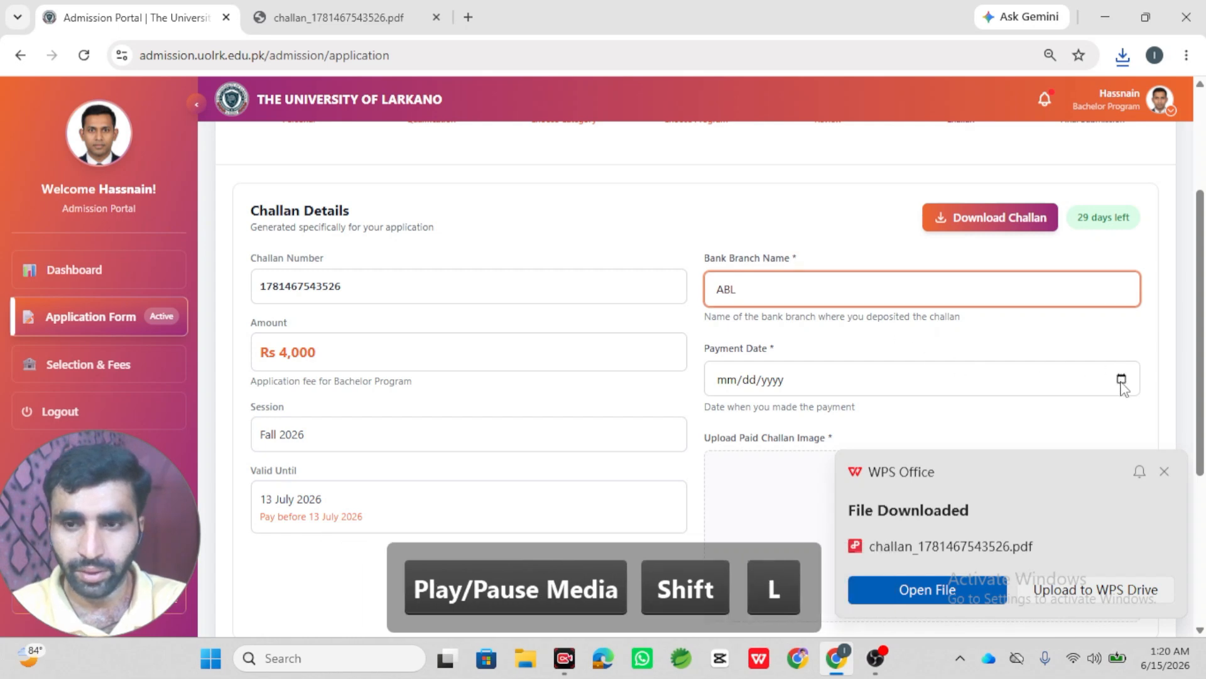
pyautogui.click(762, 459)
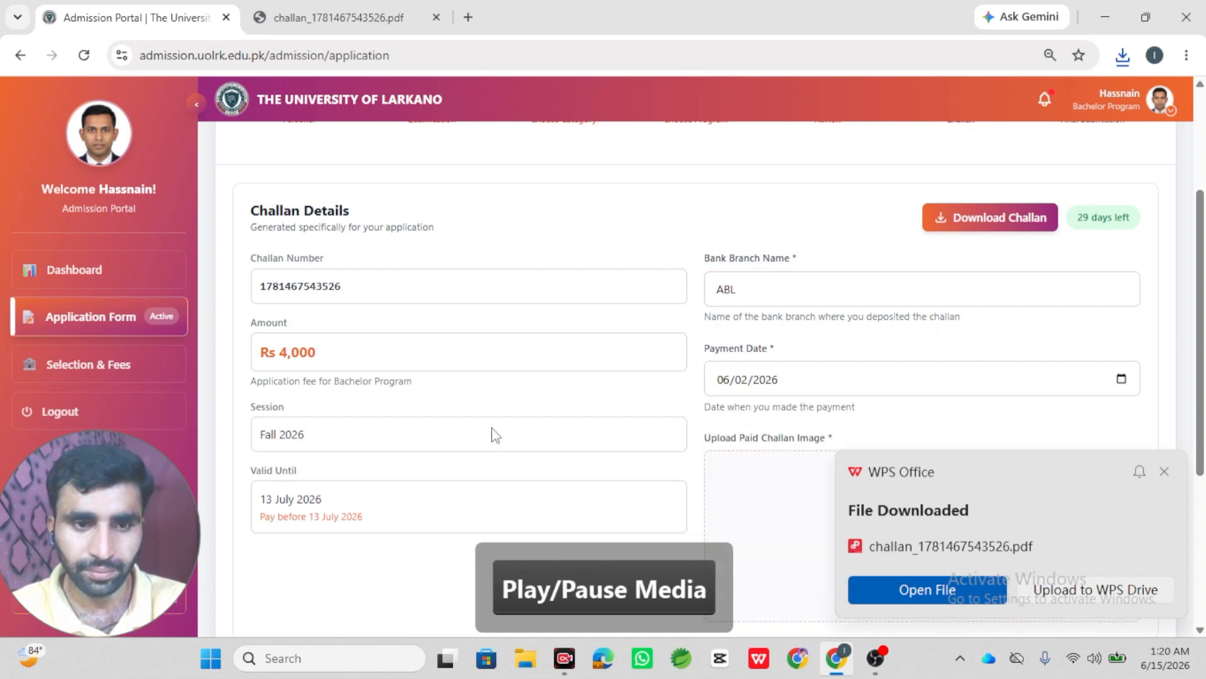
pyautogui.scroll(-4, 508, 497)
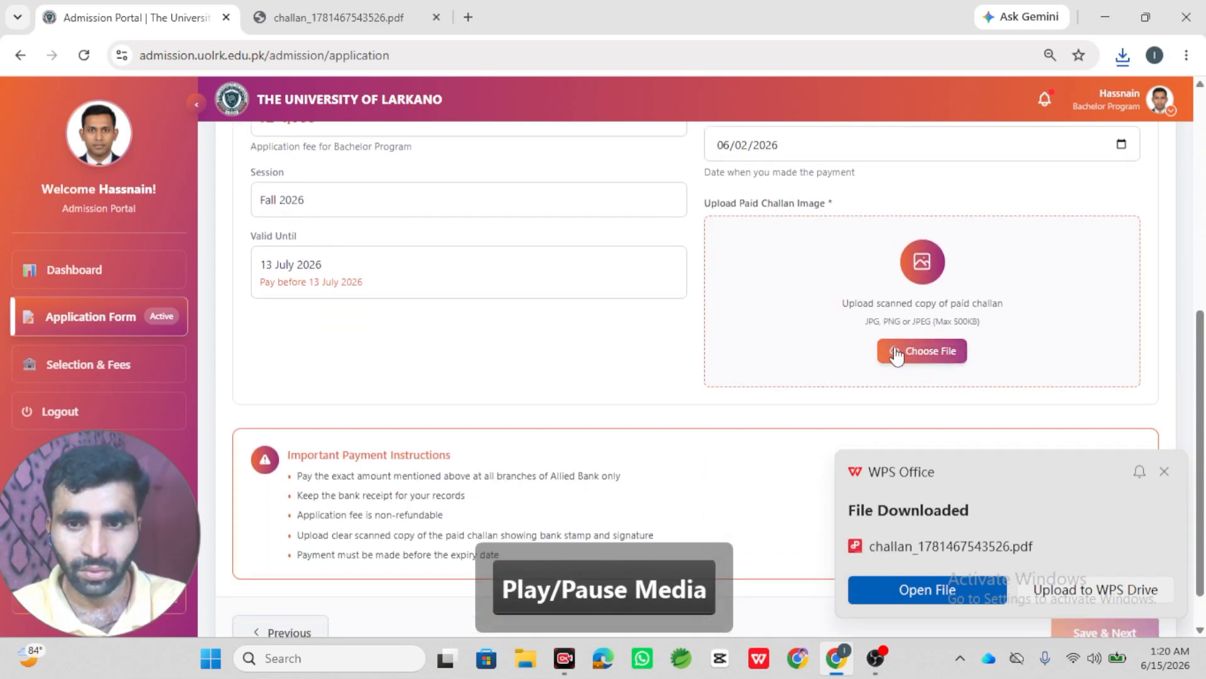
# - Attach Cert.png as the paid challan image and save the challan details
pyautogui.click(896, 354)
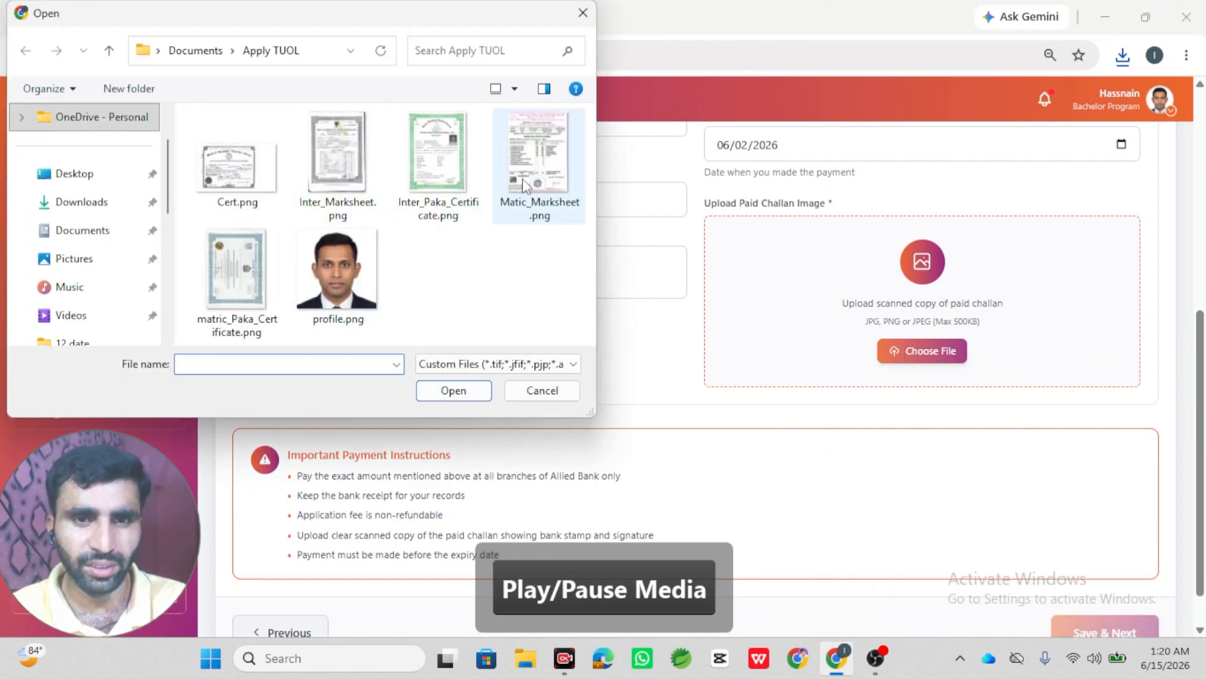
pyautogui.doubleClick(267, 169)
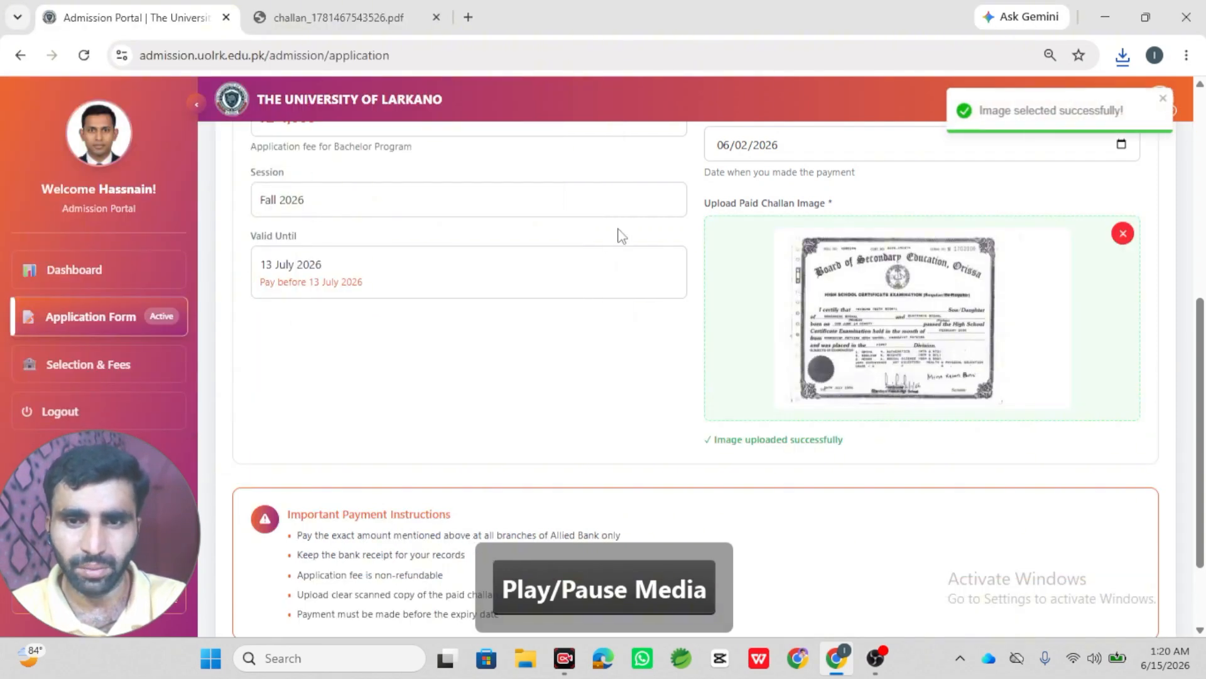
pyautogui.scroll(-2, 751, 308)
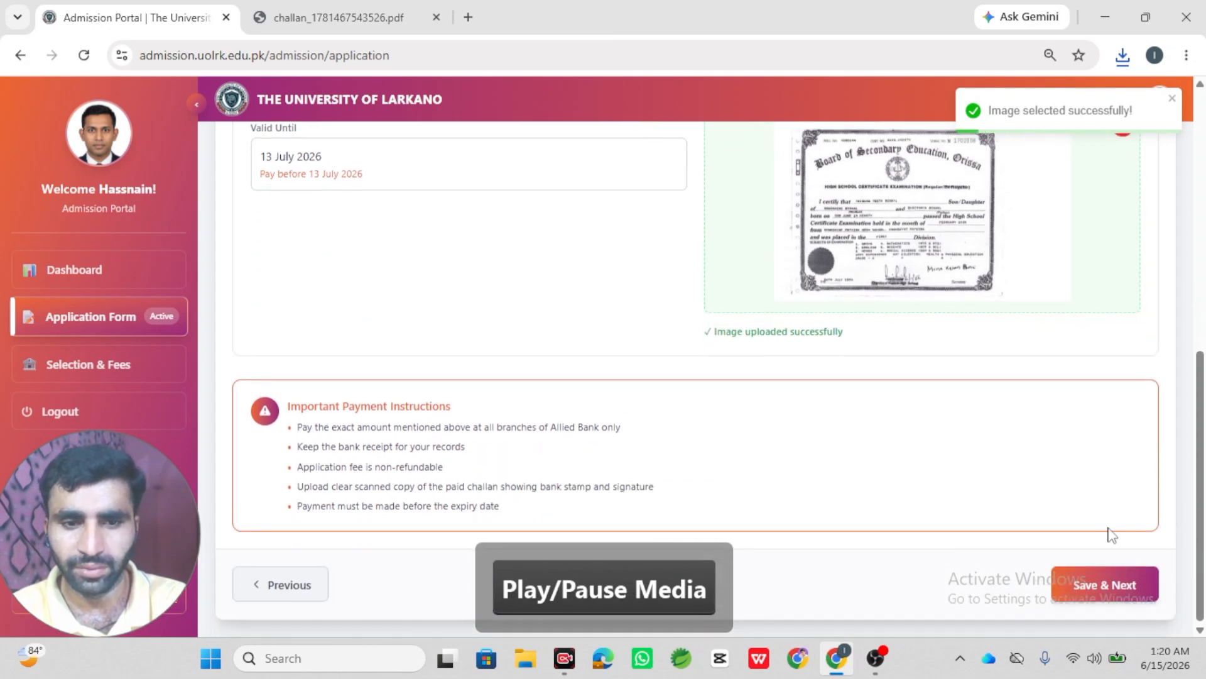
pyautogui.click(1110, 580)
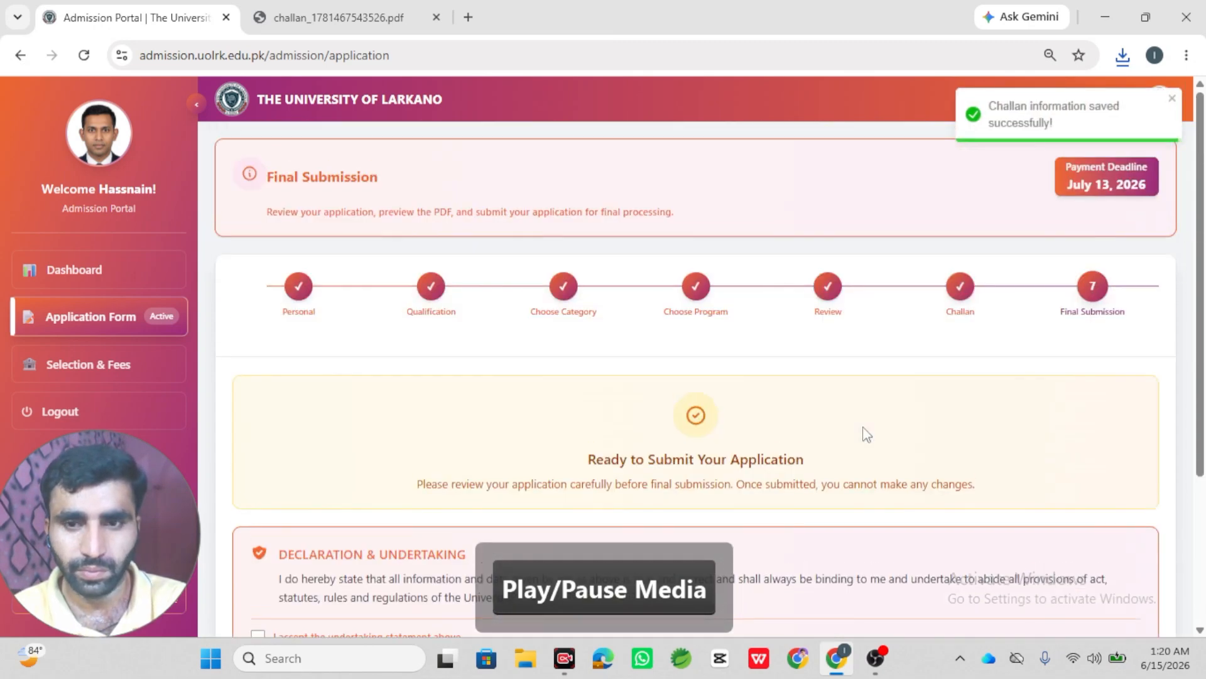
pyautogui.scroll(-3, 866, 434)
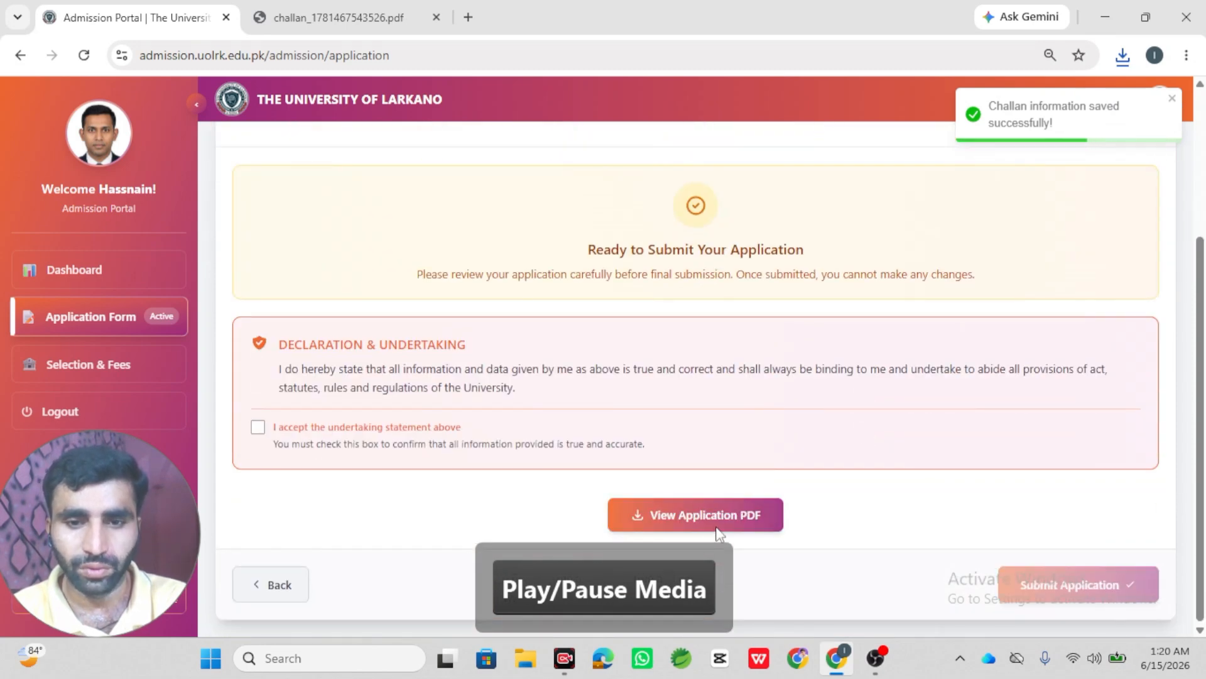
pyautogui.click(737, 510)
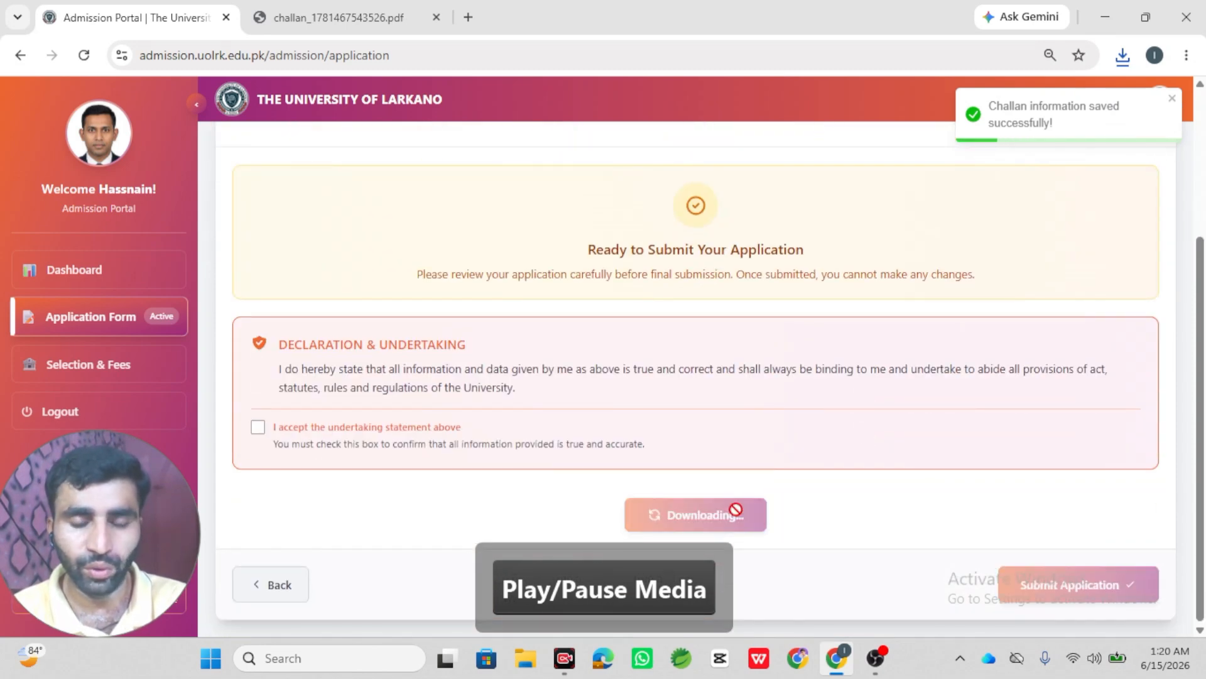
pyautogui.click(1122, 55)
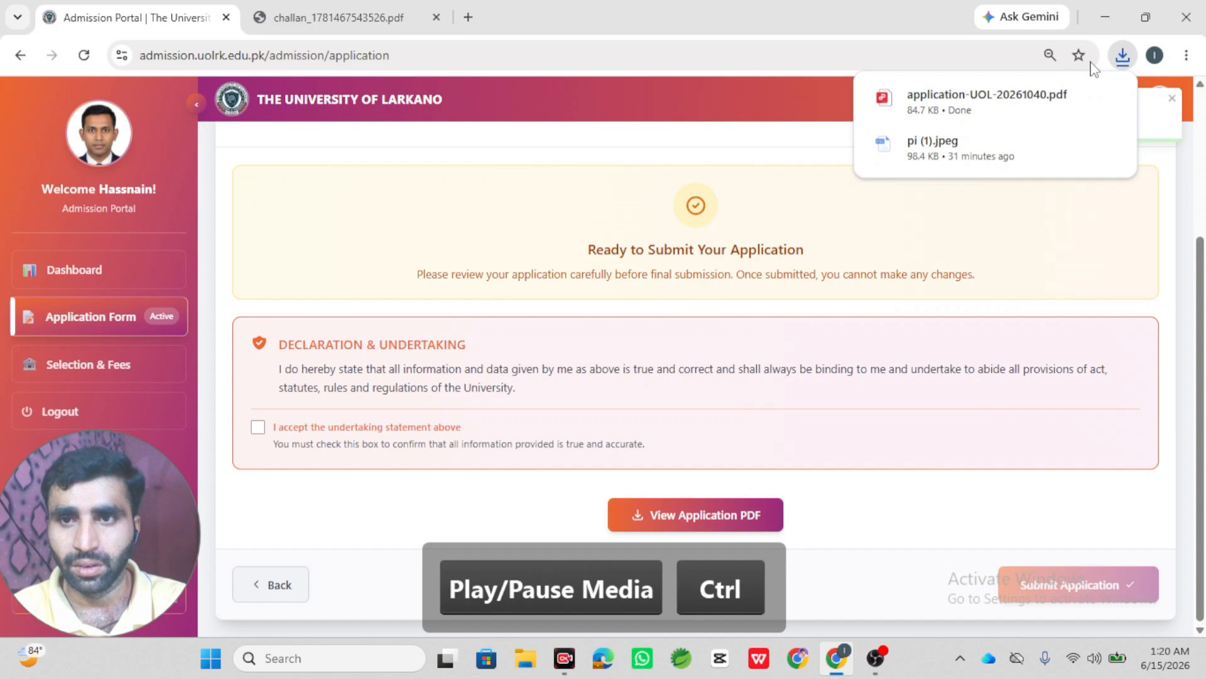
pyautogui.click(1039, 104)
pyautogui.moveTo(1202, 195); pyautogui.dragTo(1201, 531)
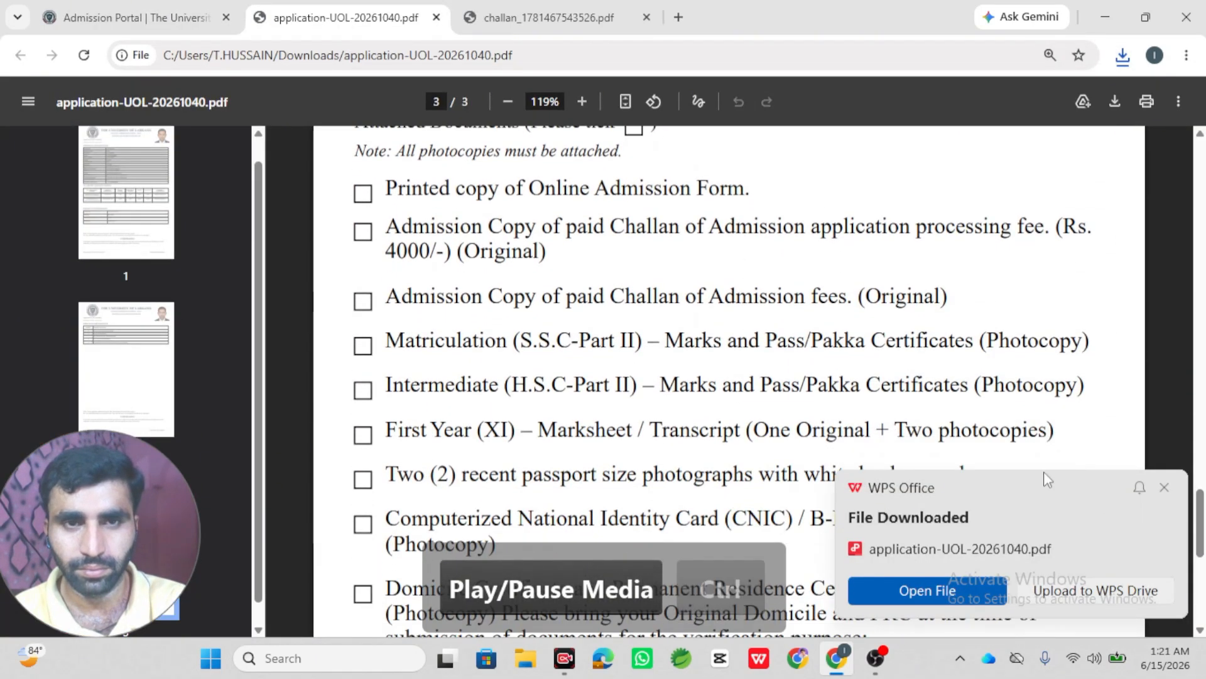
pyautogui.click(219, 6)
# - Accept the undertaking and submit the application, confirming the final submission
pyautogui.scroll(-1, 209, 404)
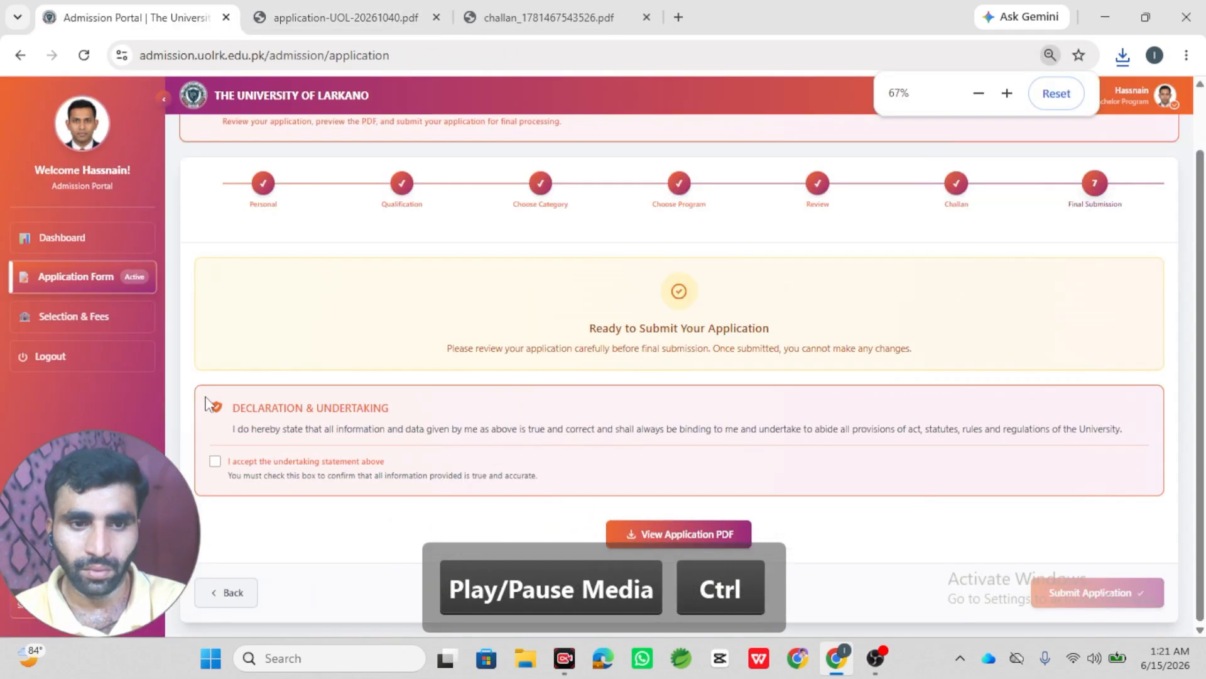
pyautogui.click(215, 464)
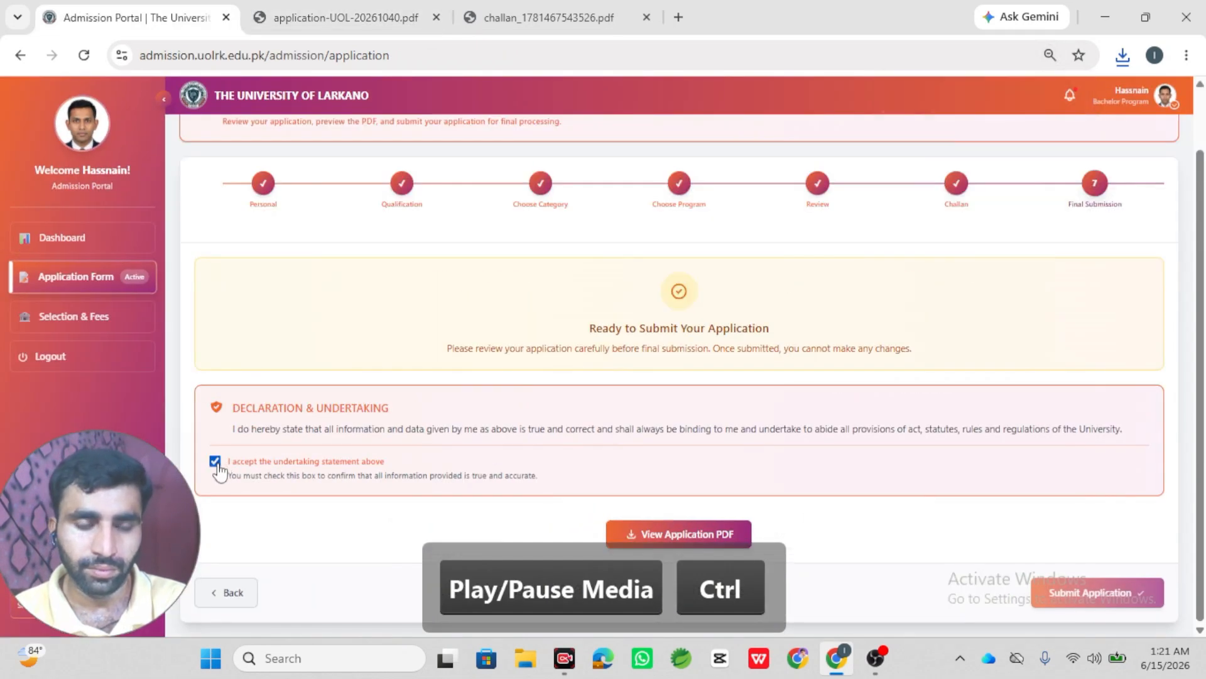
pyautogui.click(1055, 594)
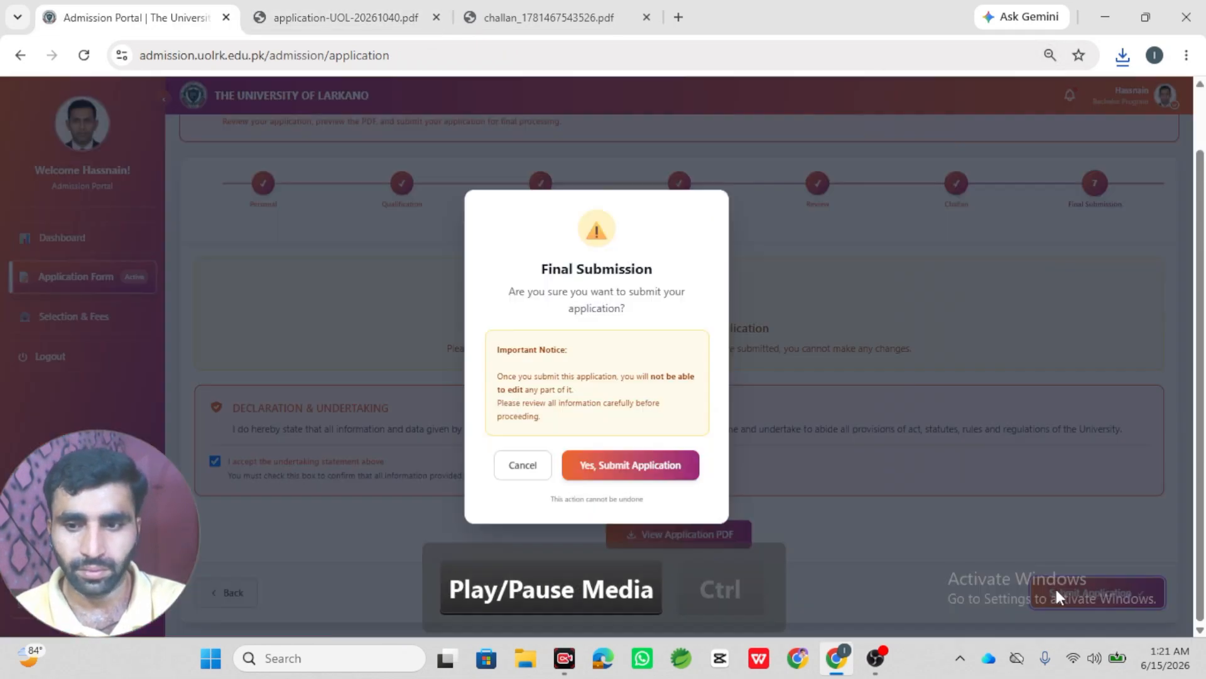
pyautogui.click(660, 466)
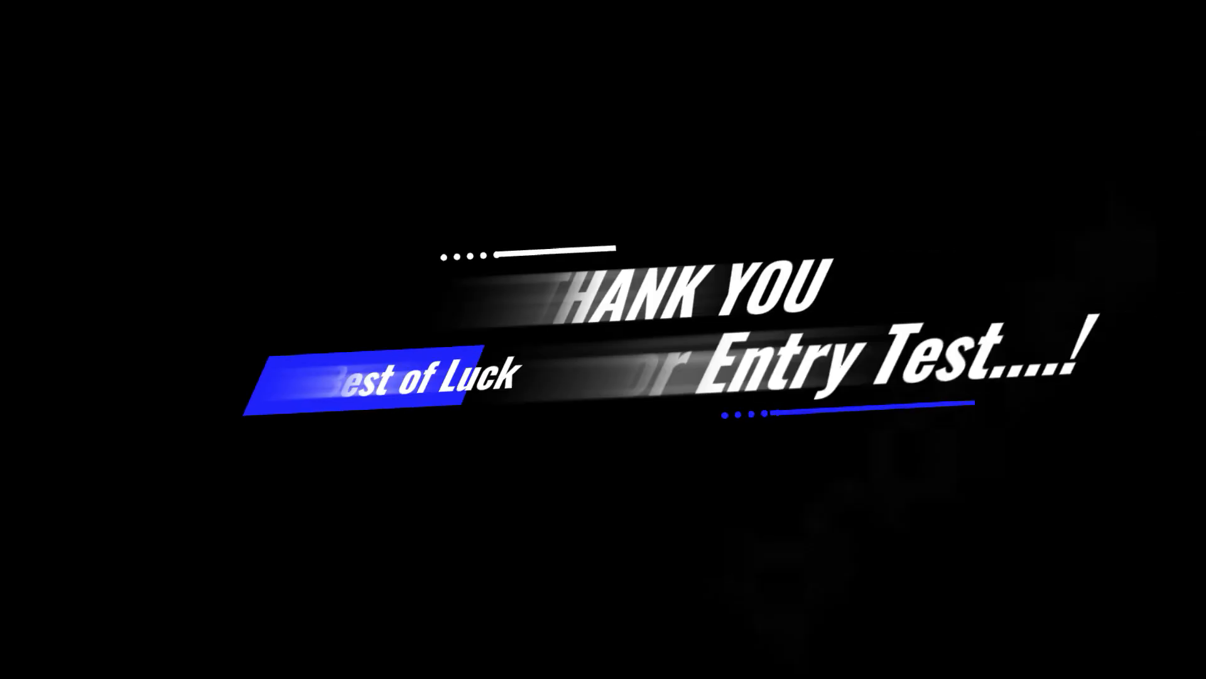